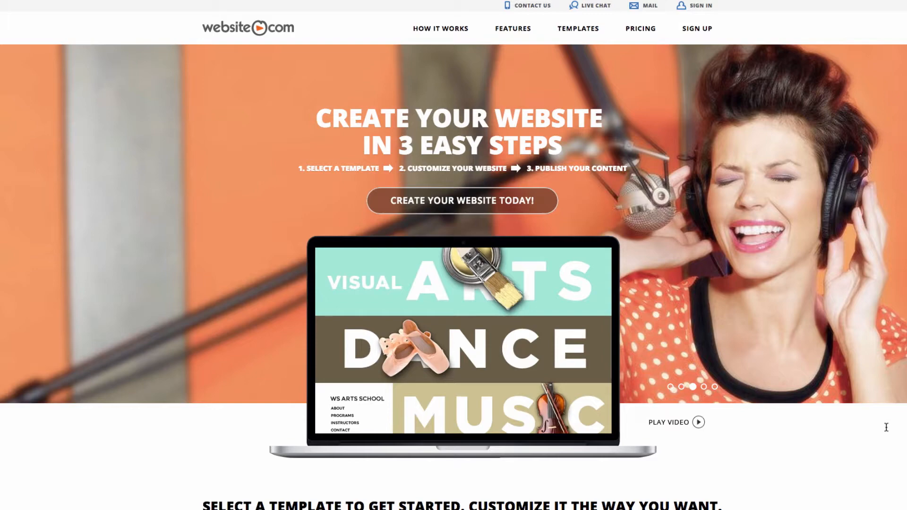
# Step: Start the sign-up from the Website.com homepage's CREATE YOUR WEBSITE TODAY! button
pyautogui.click(470, 200)
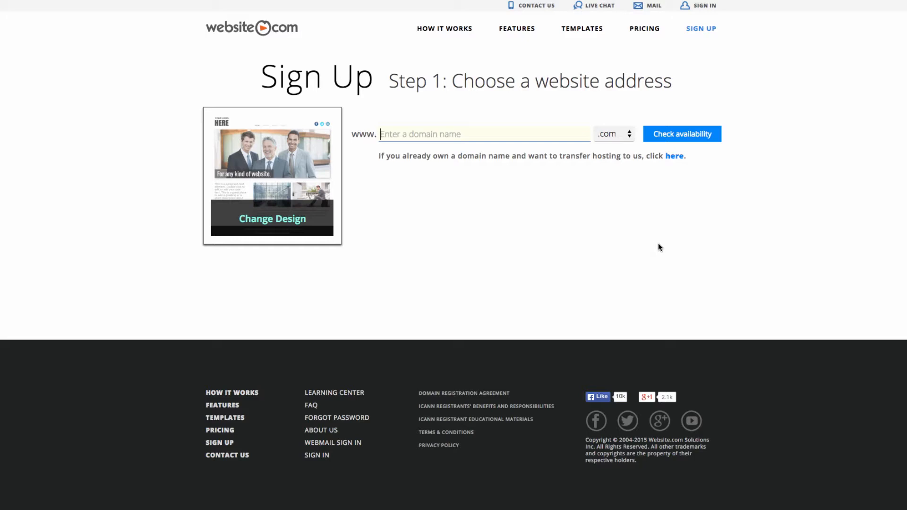
# Step: Confirm the couple's chosen .com domain is available and continue to the plan step
pyautogui.write('julianneandeddie')
pyautogui.click(688, 142)
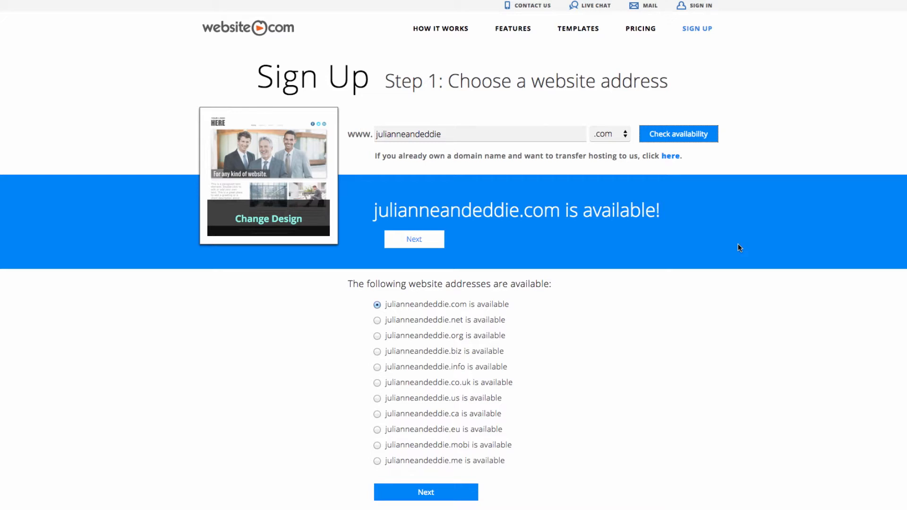
pyautogui.scroll(-2, 713, 255)
pyautogui.click(447, 420)
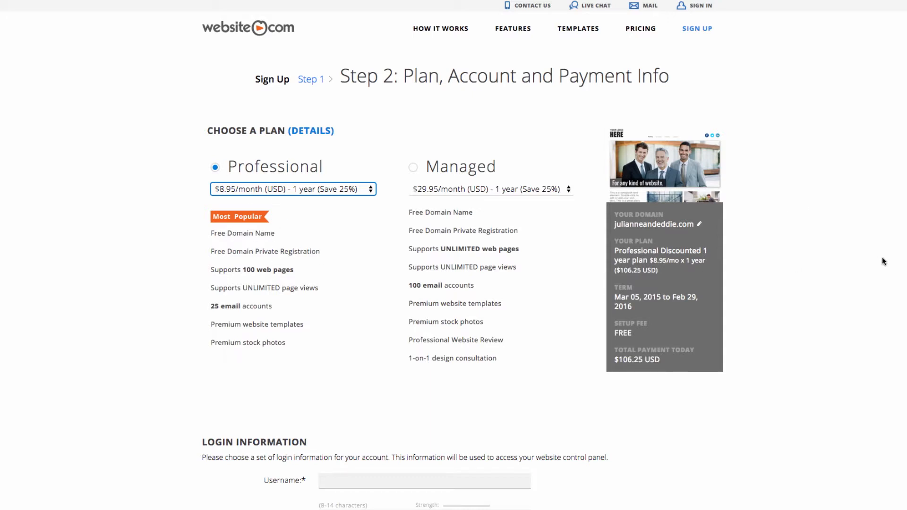
# Step: Enter the account username and password, and answer the first-job city security question
pyautogui.scroll(-5, 882, 262)
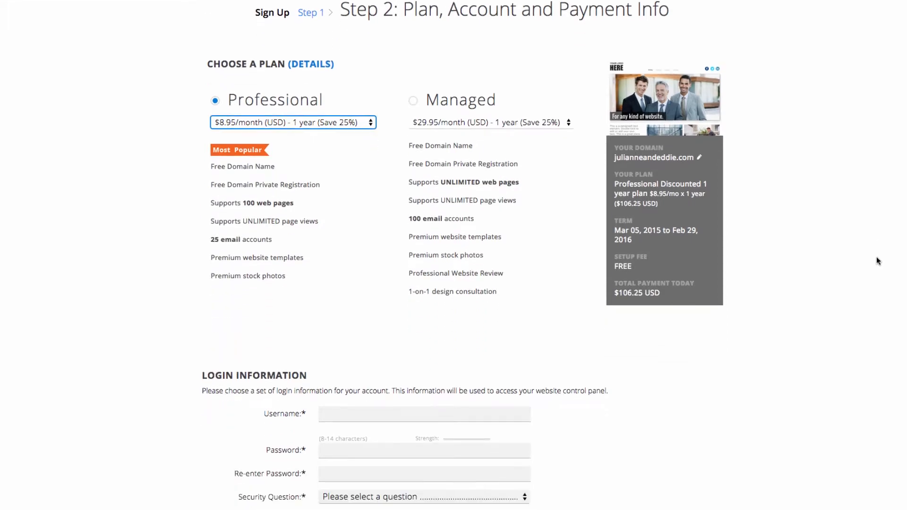
pyautogui.scroll(-2, 866, 256)
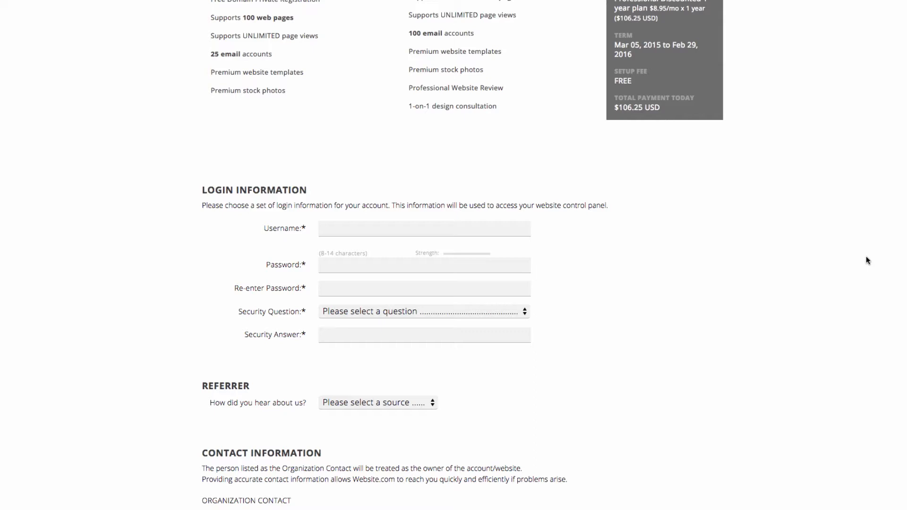
pyautogui.click(494, 229)
pyautogui.write('julianneandeddie')
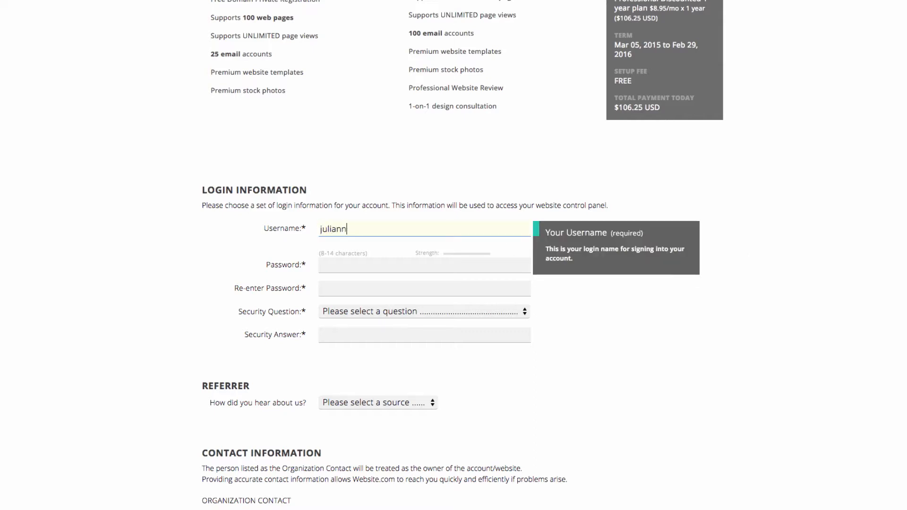
pyautogui.click(472, 270)
pyautogui.write('•••••••••')
pyautogui.click(471, 292)
pyautogui.write('•••••••••')
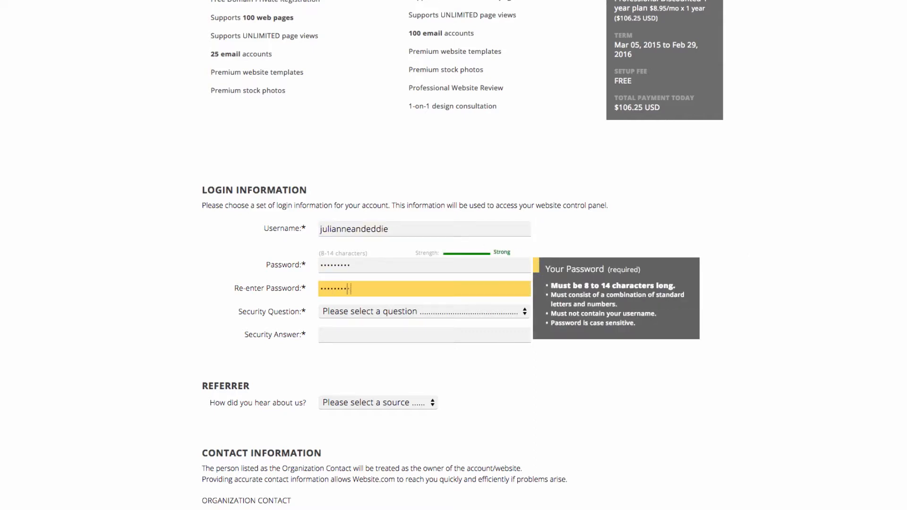
pyautogui.click(471, 312)
pyautogui.click(402, 404)
pyautogui.click(411, 334)
# Step: Fill in the organization contact's first name, last name and e-mail address
pyautogui.scroll(-6, 356, 297)
pyautogui.click(357, 296)
pyautogui.write('Domain')
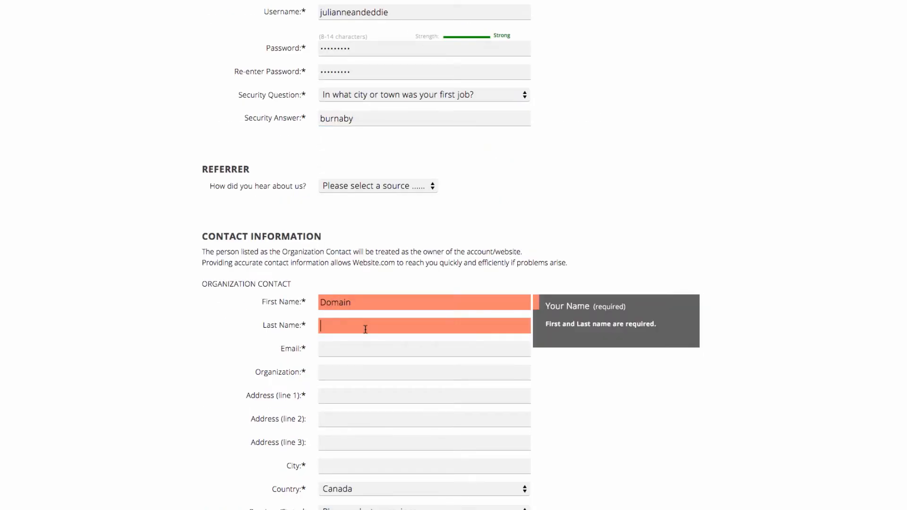
pyautogui.click(365, 326)
pyautogui.write('Admin')
pyautogui.click(371, 349)
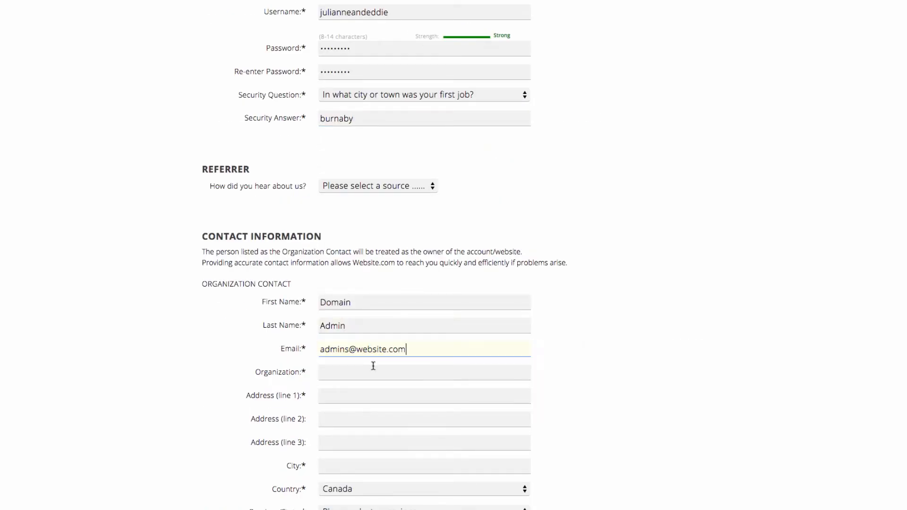
pyautogui.scroll(-3, 348, 306)
pyautogui.click(350, 239)
pyautogui.write('s')
pyautogui.press('BackSpace')
# Step: Enter the contact's street address and city, and set the province to British Columbia
pyautogui.click(350, 284)
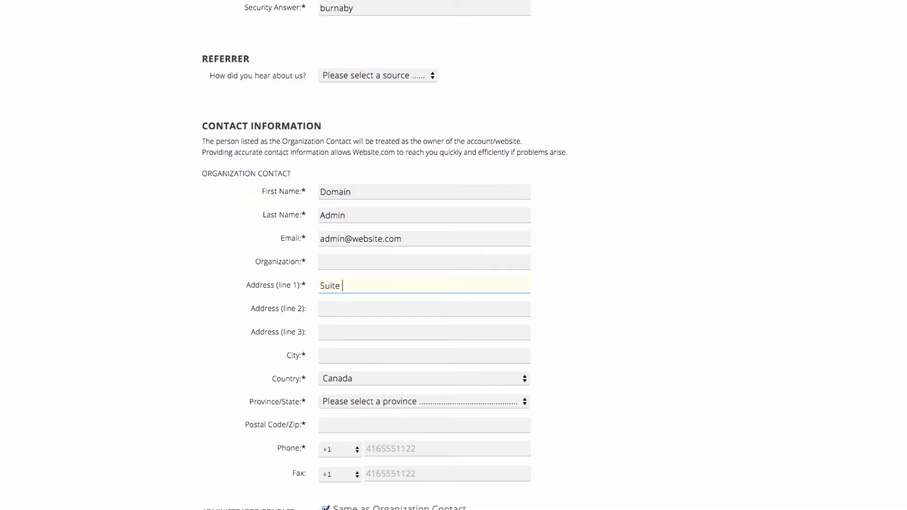
pyautogui.click(335, 356)
pyautogui.write('Buranby')
pyautogui.press('BackSpace')
pyautogui.press('BackSpace')
pyautogui.press('BackSpace')
pyautogui.press('BackSpace')
pyautogui.press('BackSpace')
pyautogui.write('rnaby')
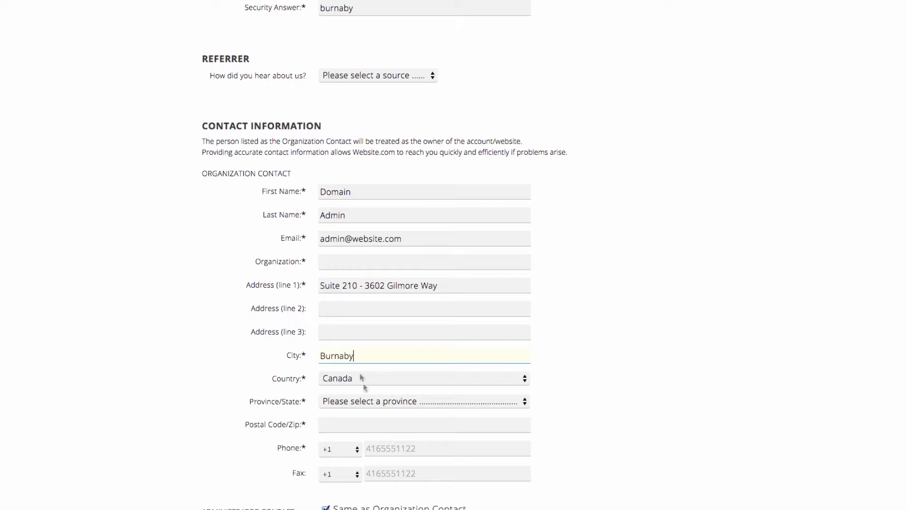
pyautogui.click(365, 401)
pyautogui.click(365, 429)
# Step: Fill in the organization name, postal code and phone number
pyautogui.click(366, 264)
pyautogui.write('Domain Admin')
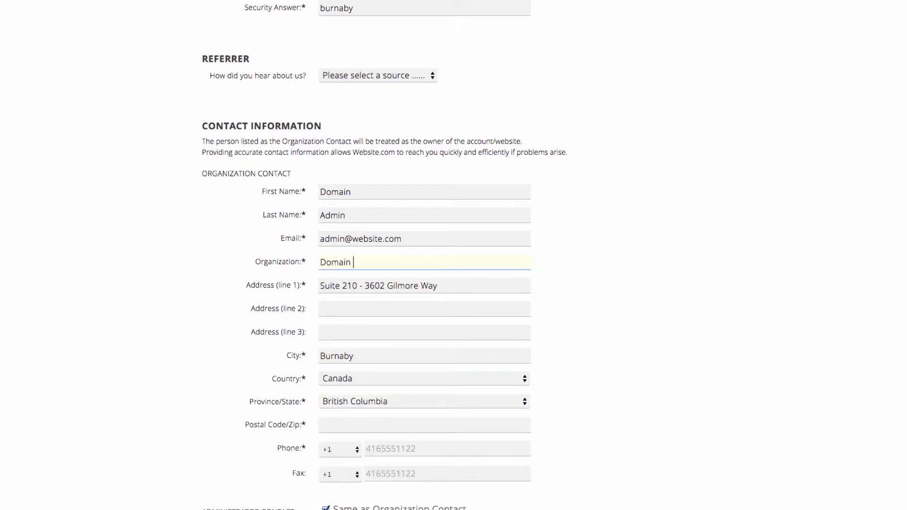
pyautogui.scroll(-3, 360, 284)
pyautogui.click(354, 296)
pyautogui.write('v5g 4w9')
pyautogui.click(382, 320)
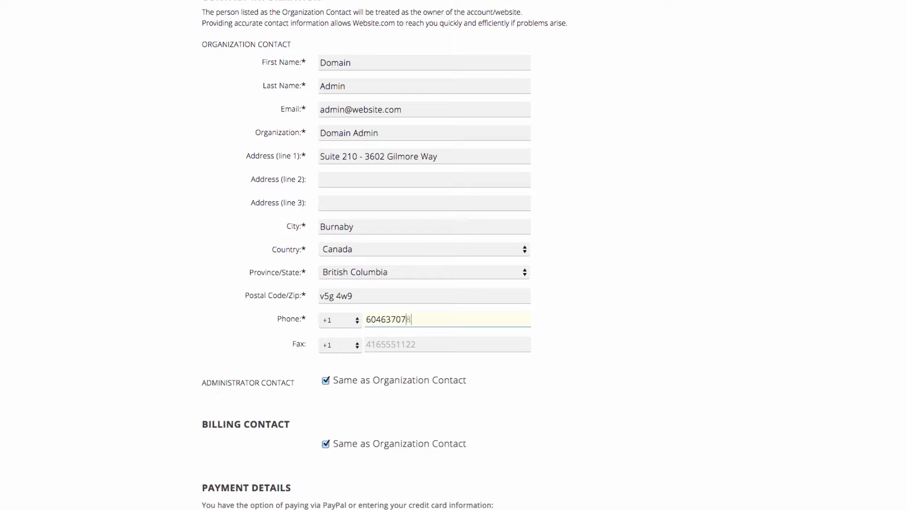
pyautogui.scroll(-5, 404, 325)
# Step: Pay by VISA with card number, security code, cardholder name and expiry, then create the account
pyautogui.scroll(-3, 404, 325)
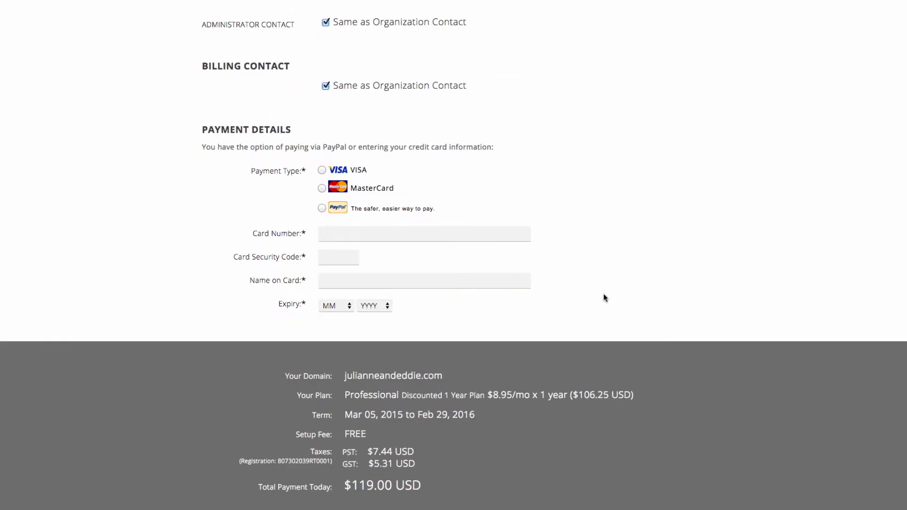
pyautogui.click(323, 170)
pyautogui.write('41')
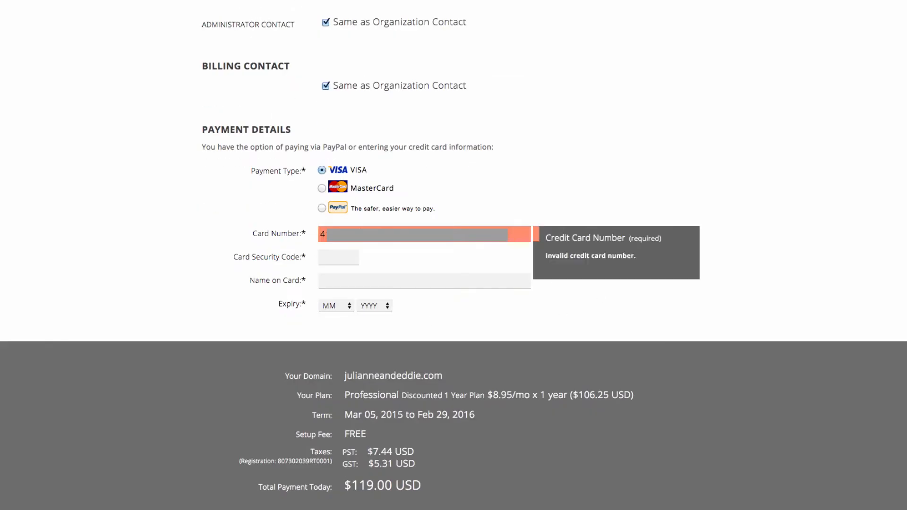
pyautogui.write('*')
pyautogui.click(327, 260)
pyautogui.write('***')
pyautogui.click(329, 278)
pyautogui.write('WSCOM HOLDER')
pyautogui.click(335, 307)
pyautogui.click(334, 316)
pyautogui.click(374, 306)
pyautogui.click(379, 345)
pyautogui.scroll(-6, 719, 305)
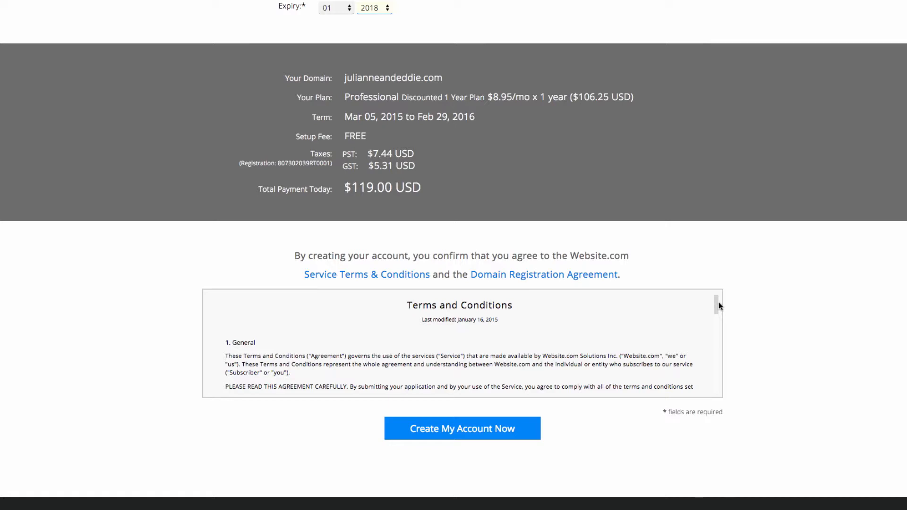
pyautogui.click(479, 430)
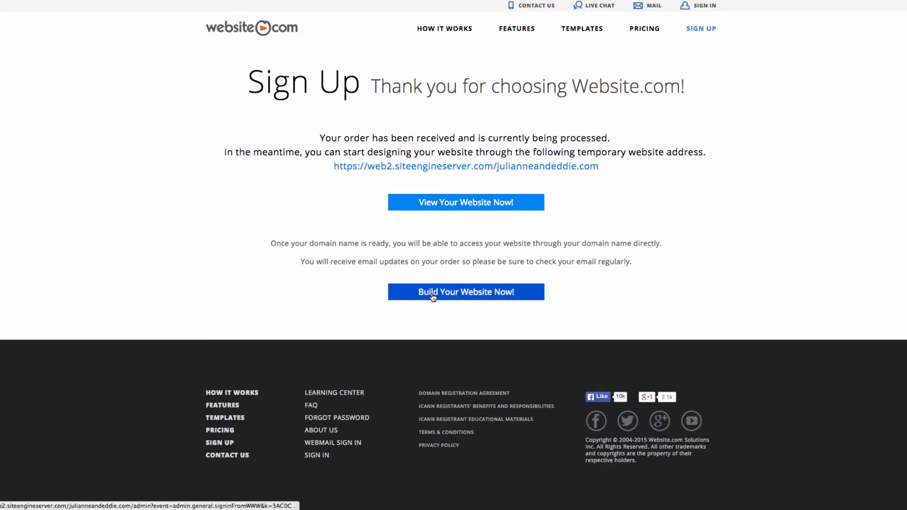
# Step: Launch the website builder and dismiss the getting-started message
pyautogui.click(462, 296)
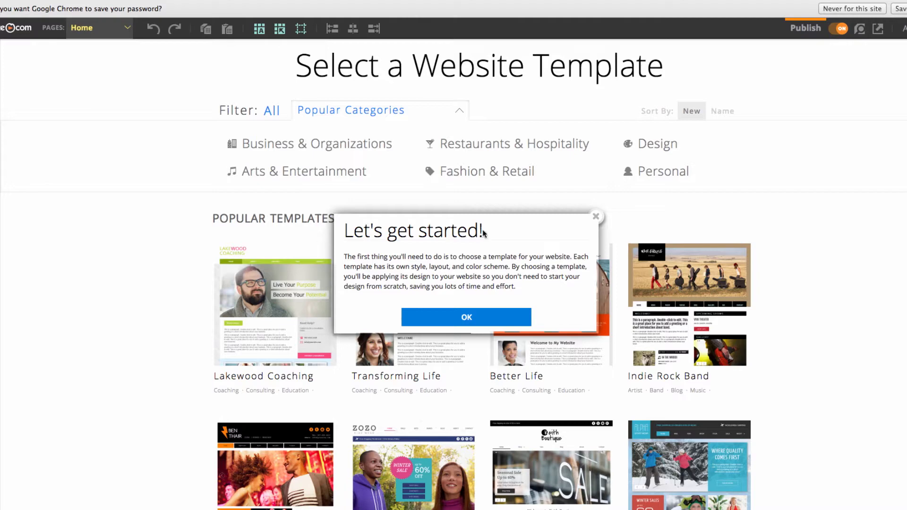
pyautogui.click(456, 318)
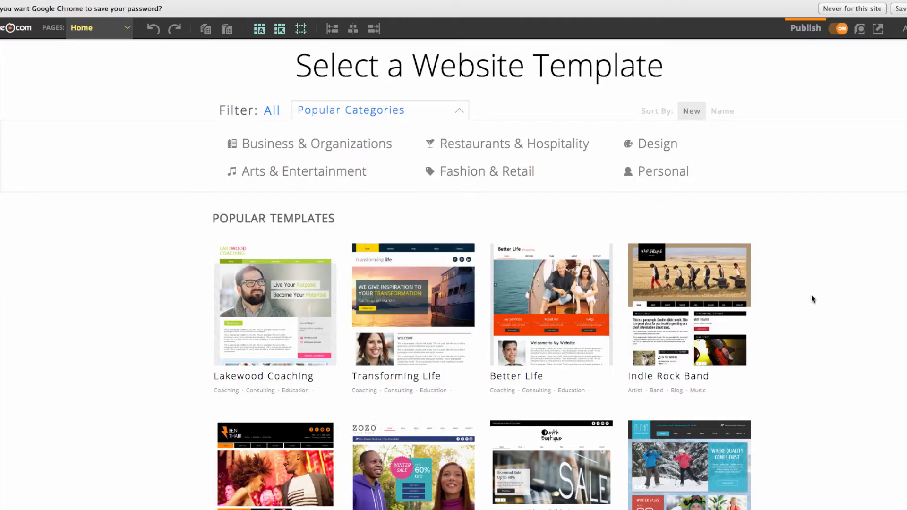
pyautogui.scroll(-1, 809, 297)
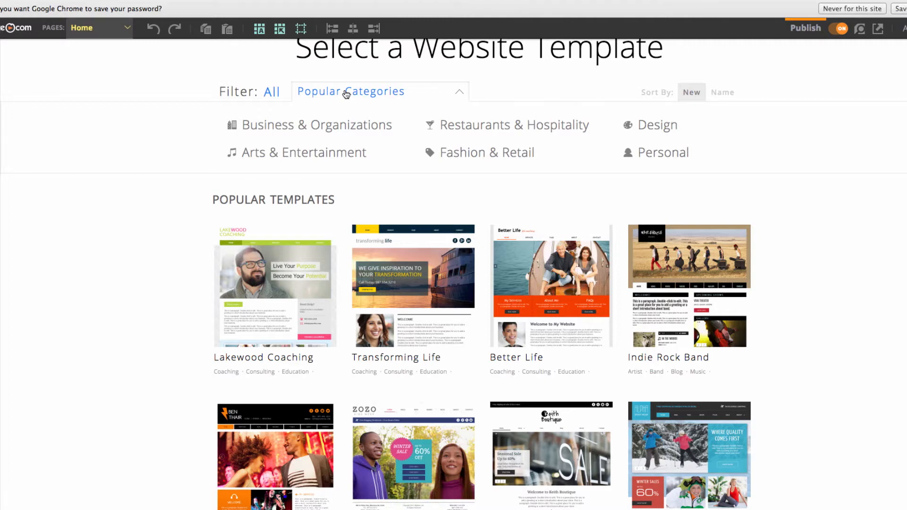
# Step: Filter to Personal templates and apply Alice & Phillip, accepting replacement of existing content
pyautogui.click(661, 153)
pyautogui.scroll(-10, 548, 208)
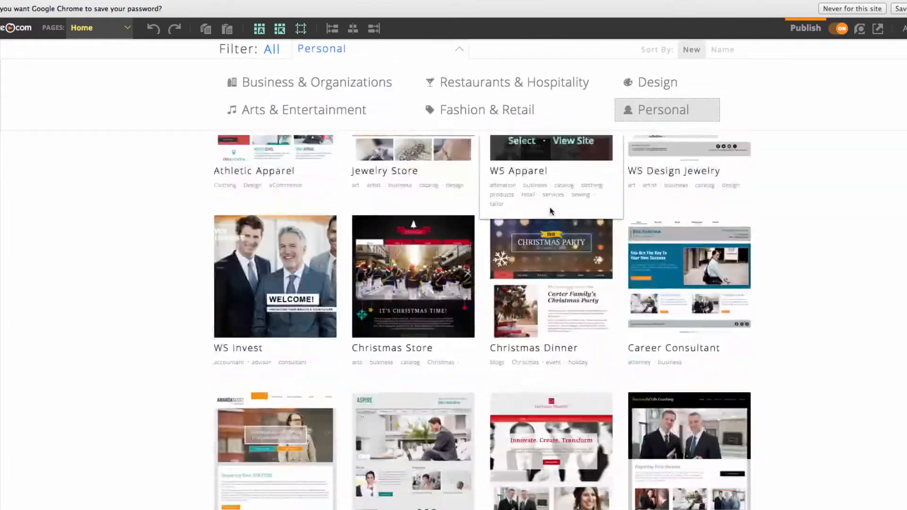
pyautogui.scroll(-15, 550, 208)
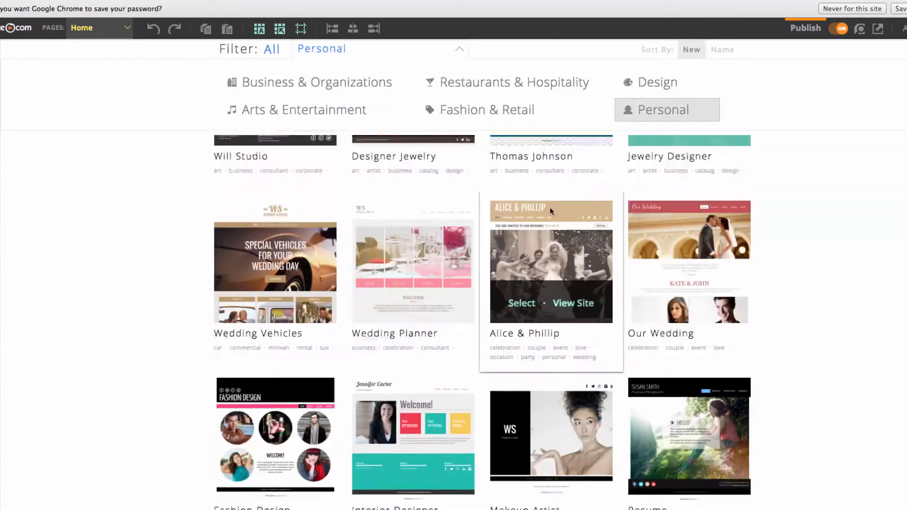
pyautogui.click(533, 308)
pyautogui.click(432, 355)
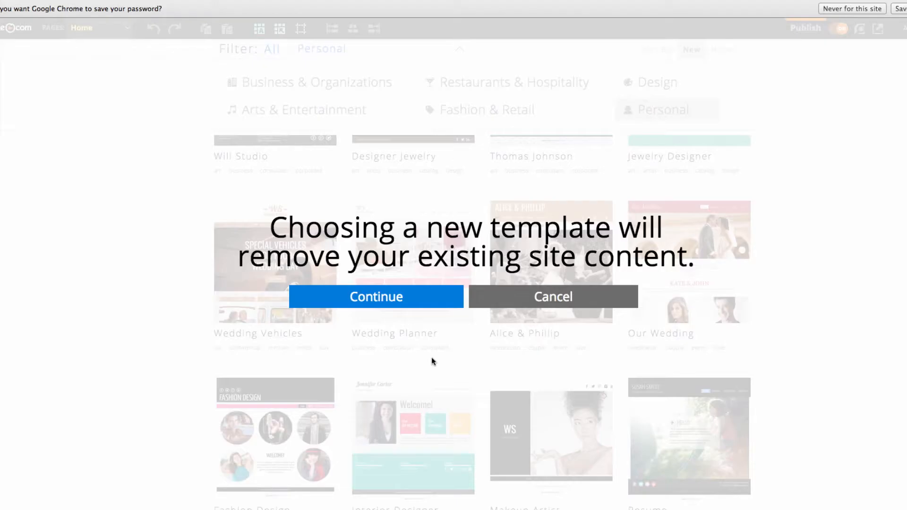
pyautogui.click(403, 297)
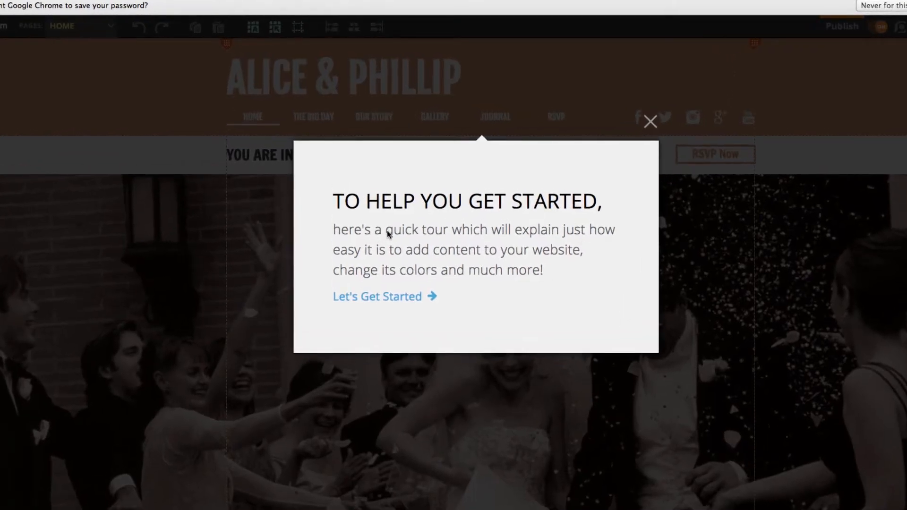
# Step: Step through all six stages of the editor tour and close it
pyautogui.click(394, 300)
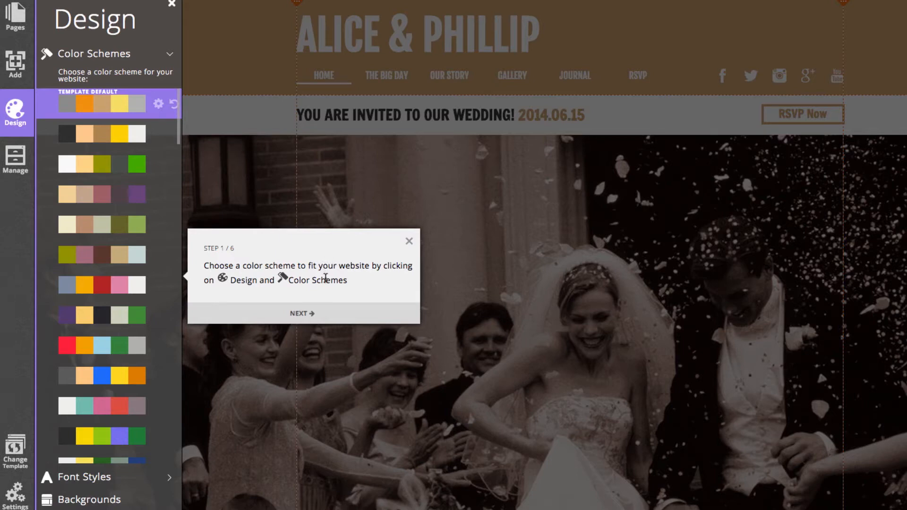
pyautogui.click(312, 312)
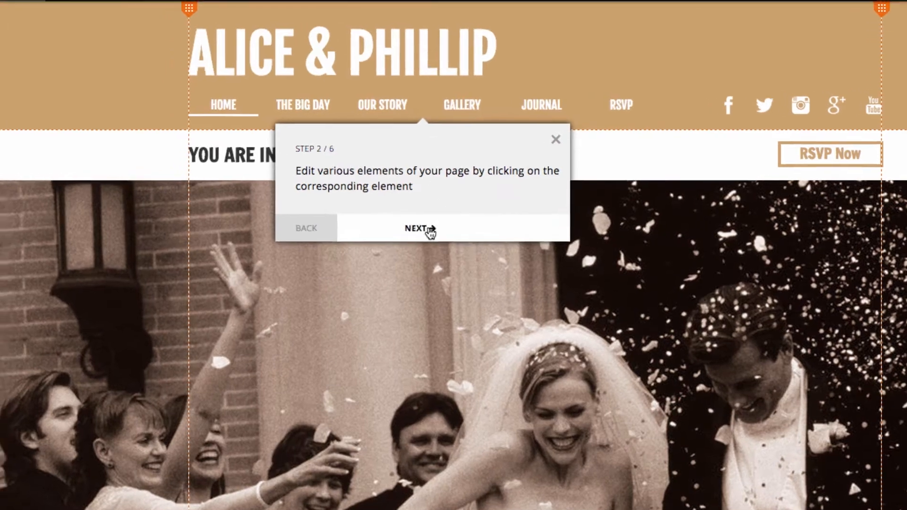
pyautogui.click(413, 222)
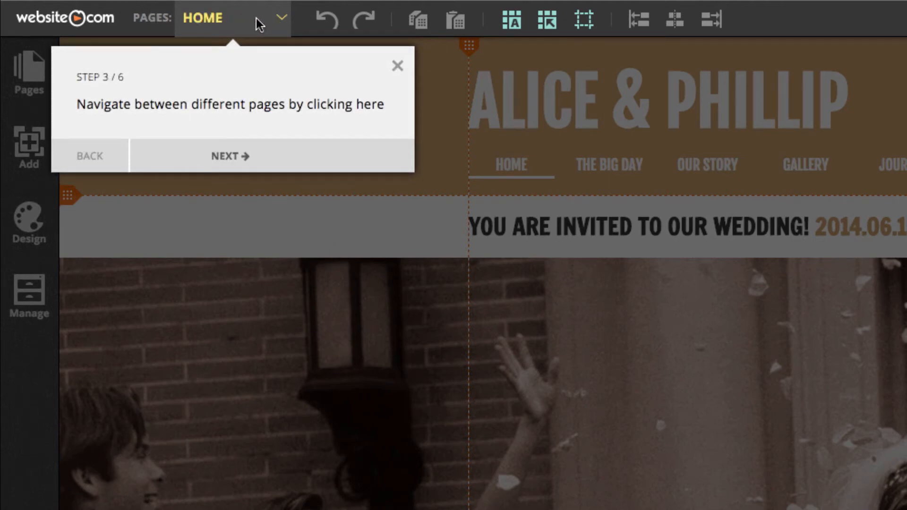
pyautogui.click(249, 157)
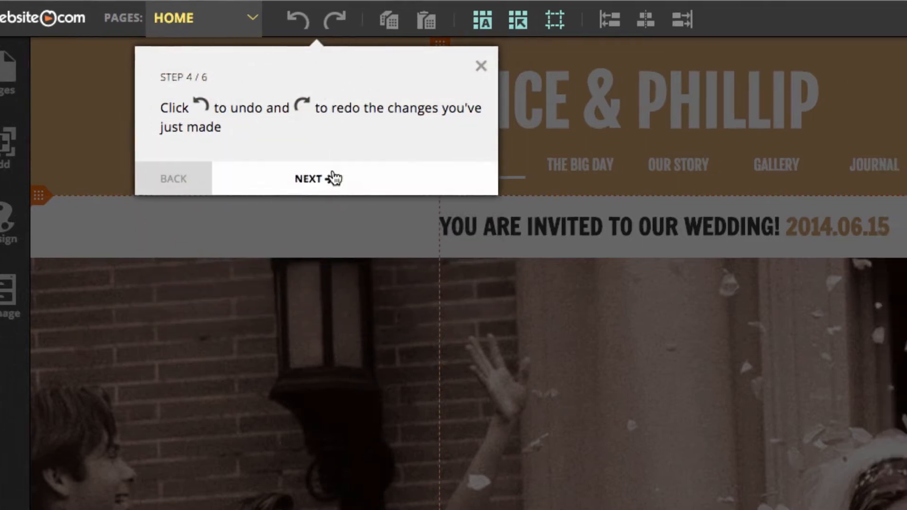
pyautogui.click(360, 179)
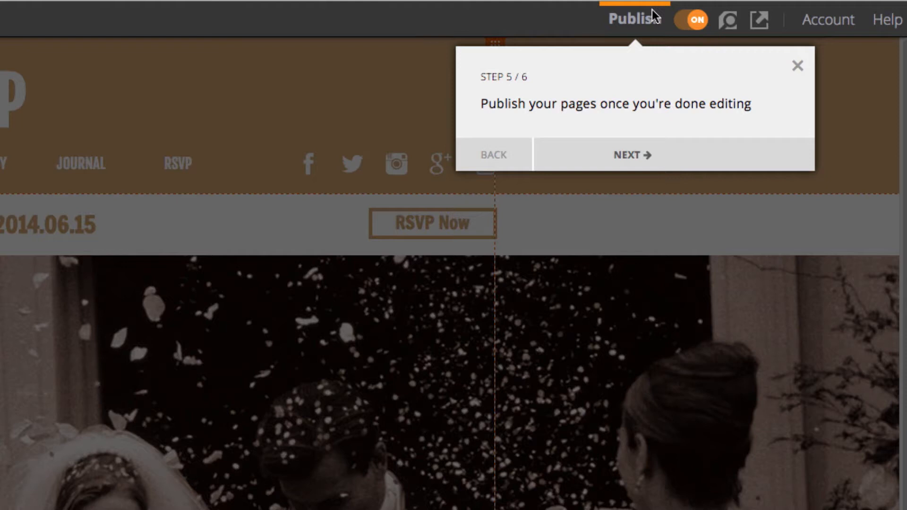
pyautogui.click(664, 152)
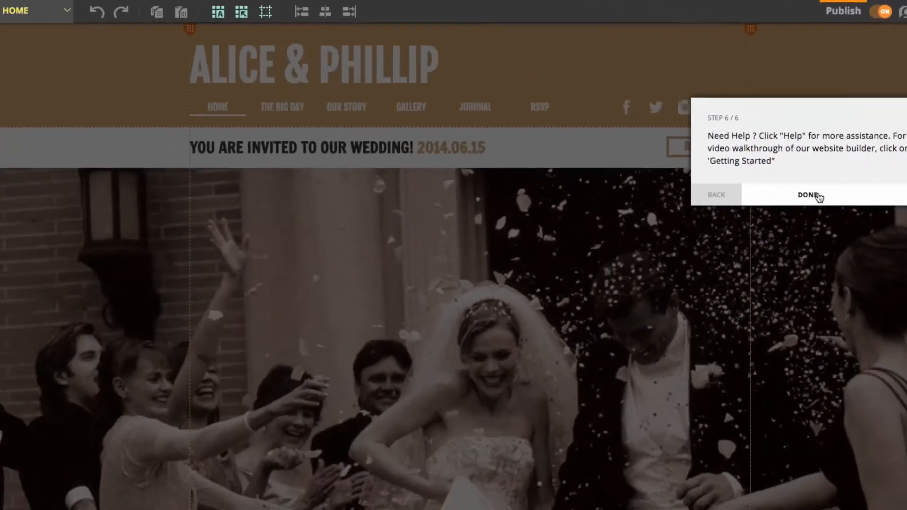
pyautogui.click(587, 297)
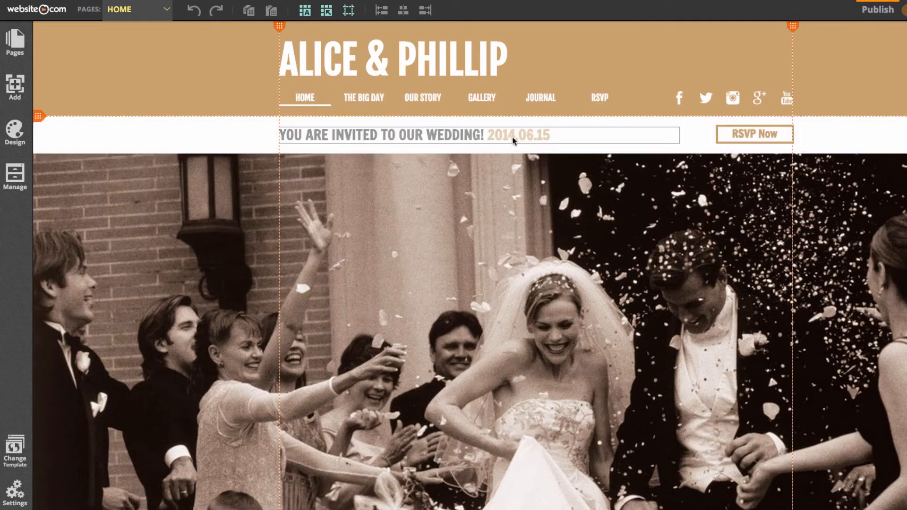
# Step: Change the invitation date's year from 2014 to 2015
pyautogui.click(514, 137)
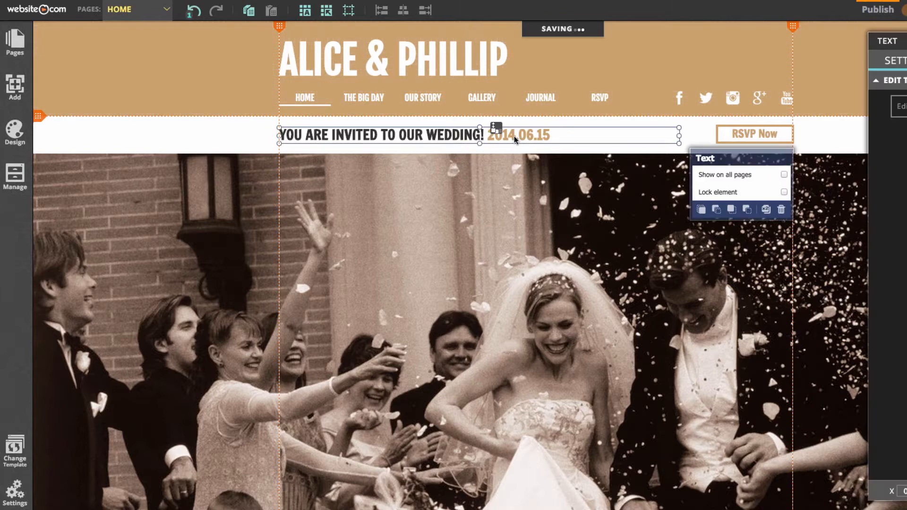
pyautogui.click(514, 136)
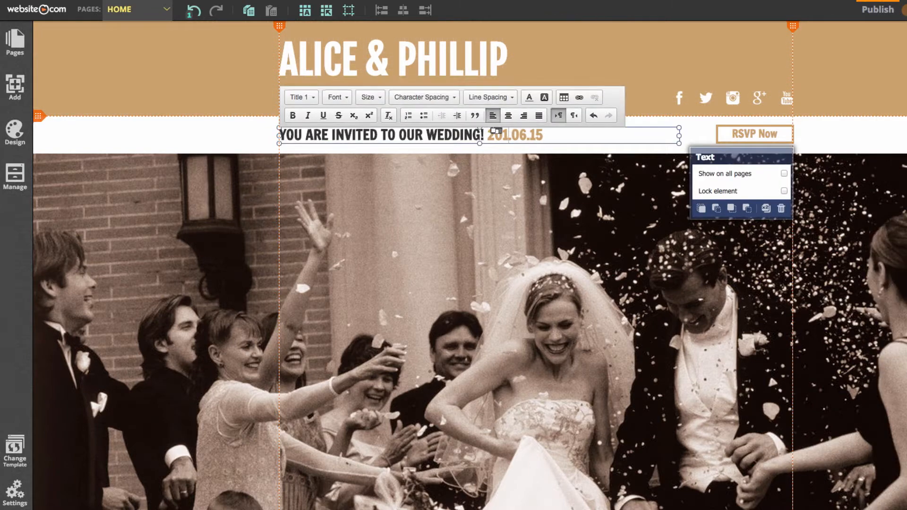
pyautogui.press('BackSpace')
pyautogui.write('5')
pyautogui.click(846, 97)
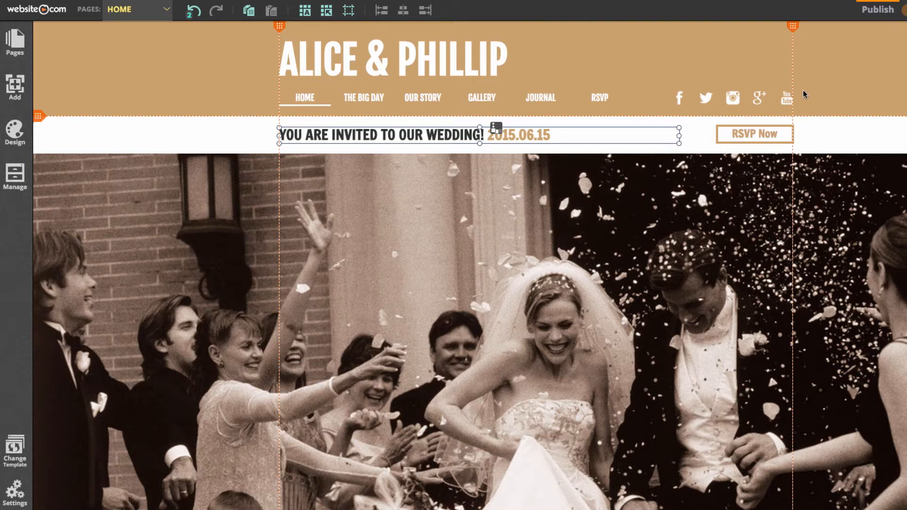
# Step: Replace the template names in the title with the couple's names and widen it to one line
pyautogui.click(389, 60)
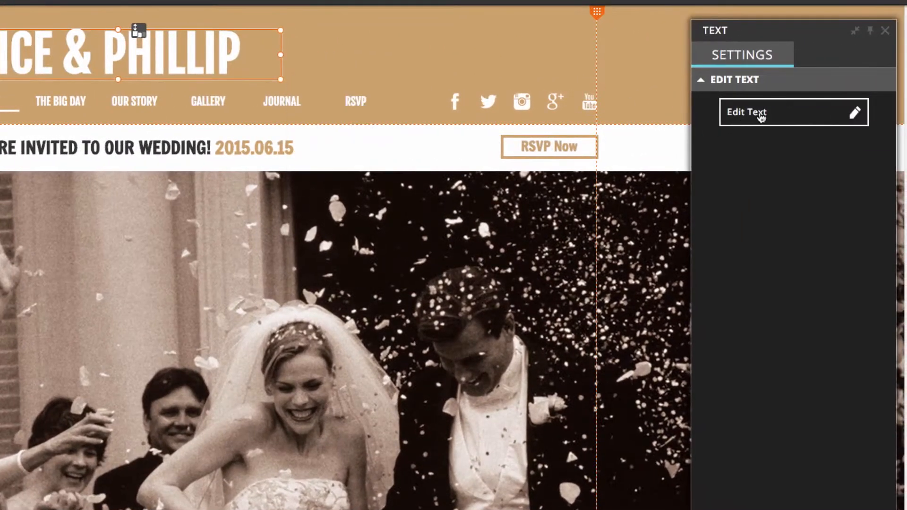
pyautogui.click(777, 112)
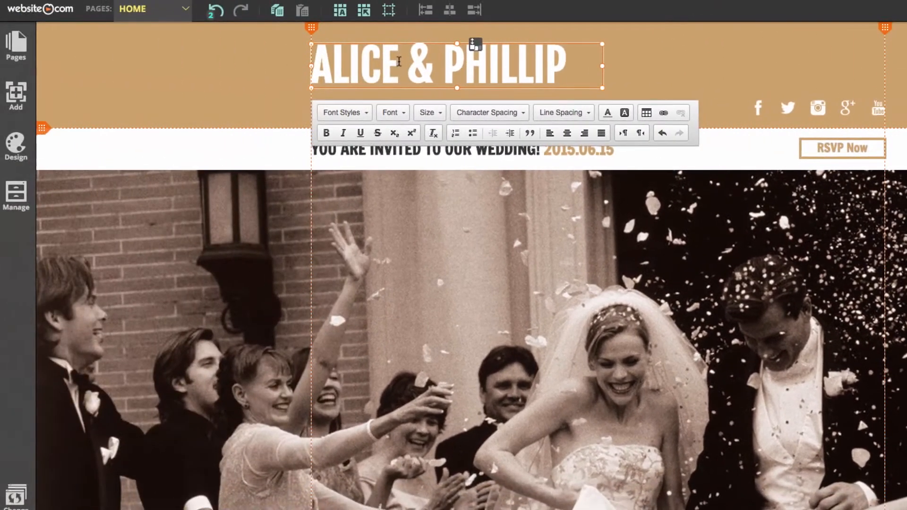
pyautogui.moveTo(225, 55); pyautogui.dragTo(132, 53)
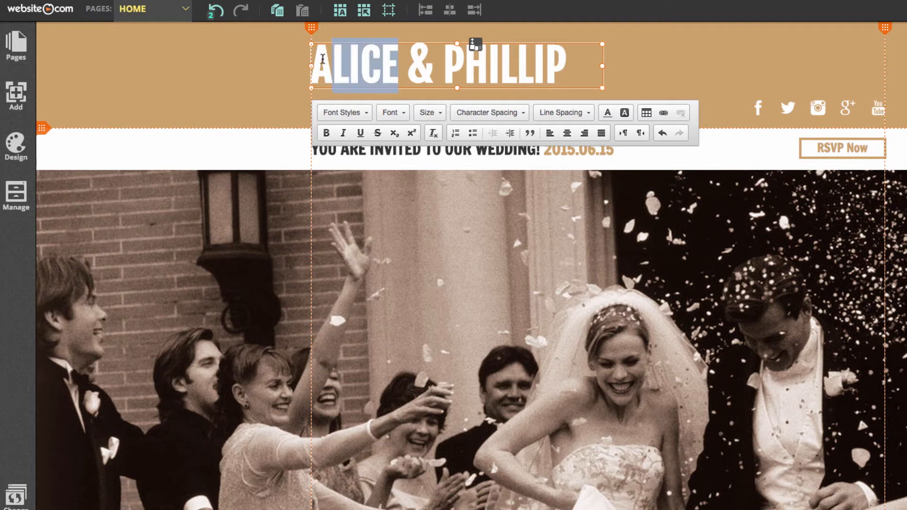
pyautogui.write('JULIANNE')
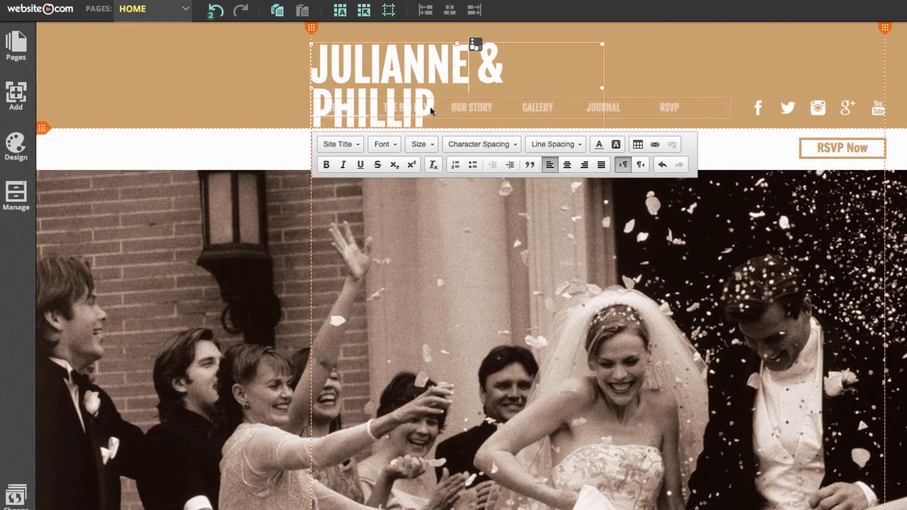
pyautogui.click(510, 66)
pyautogui.press('Down')
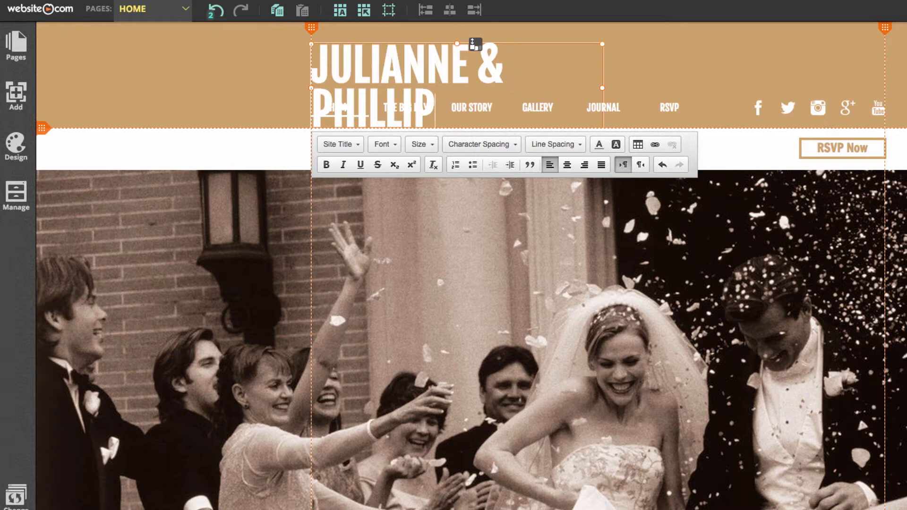
pyautogui.press('BackSpace')
pyautogui.press('BackSpace')
pyautogui.press('BackSpace')
pyautogui.press('BackSpace')
pyautogui.press('BackSpace')
pyautogui.press('BackSpace')
pyautogui.press('BackSpace')
pyautogui.write('EDDIE')
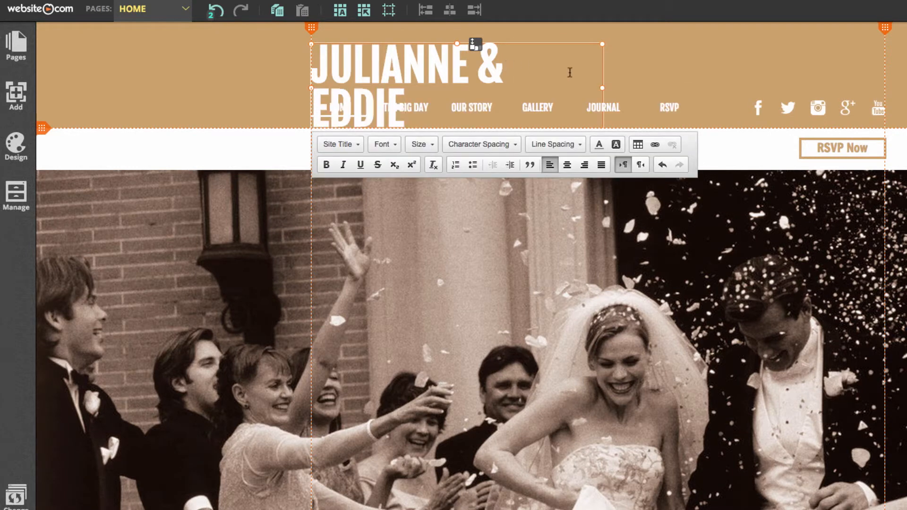
pyautogui.click(602, 88)
pyautogui.moveTo(603, 89)
pyautogui.mouseDown()
pyautogui.moveTo(633, 88)
pyautogui.moveTo(619, 88)
pyautogui.mouseUp()
# Step: Select the main photo strip and bring up the image library for its background
pyautogui.click(255, 68)
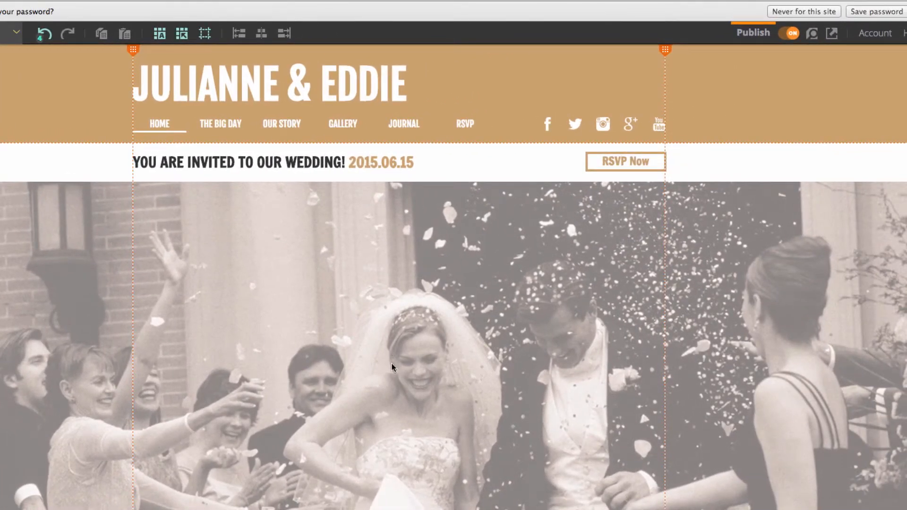
pyautogui.click(588, 369)
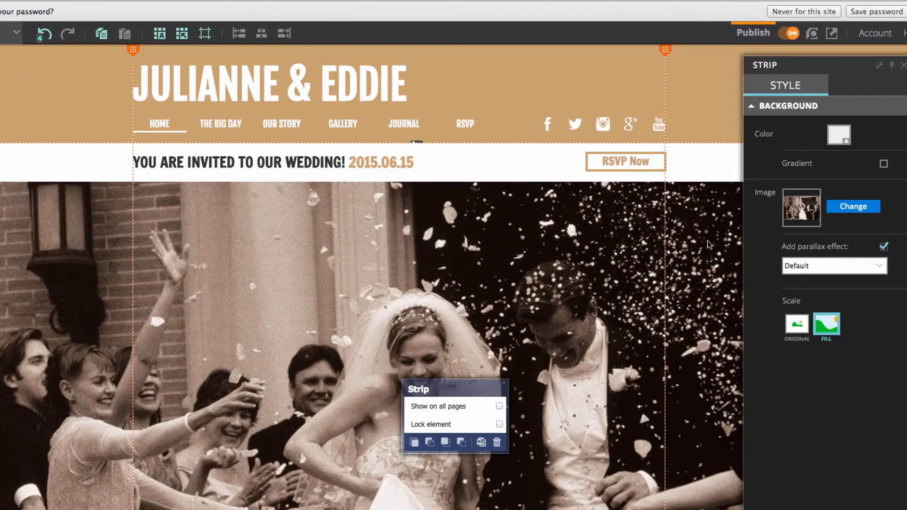
pyautogui.click(849, 210)
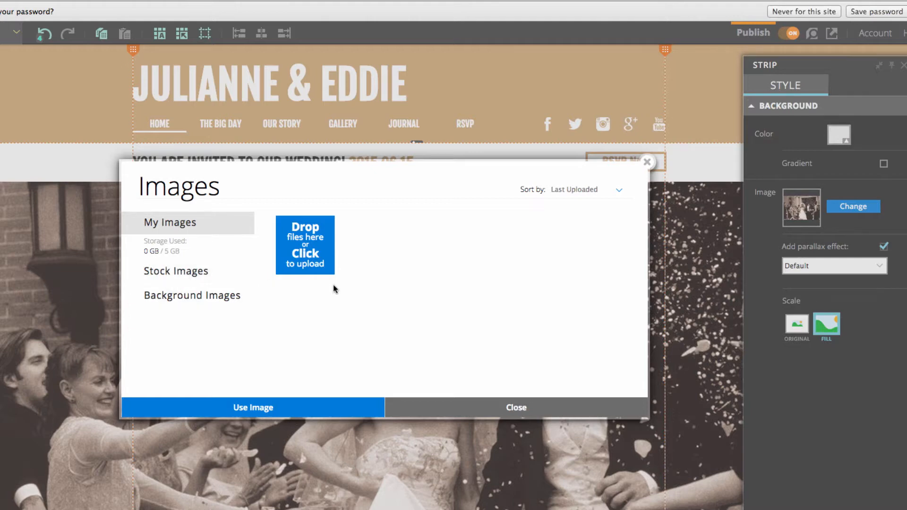
# Step: Upload all JPGs from Wedding > Image, bouquet.JPG through wedding_party.JPG, to the image library
pyautogui.click(319, 262)
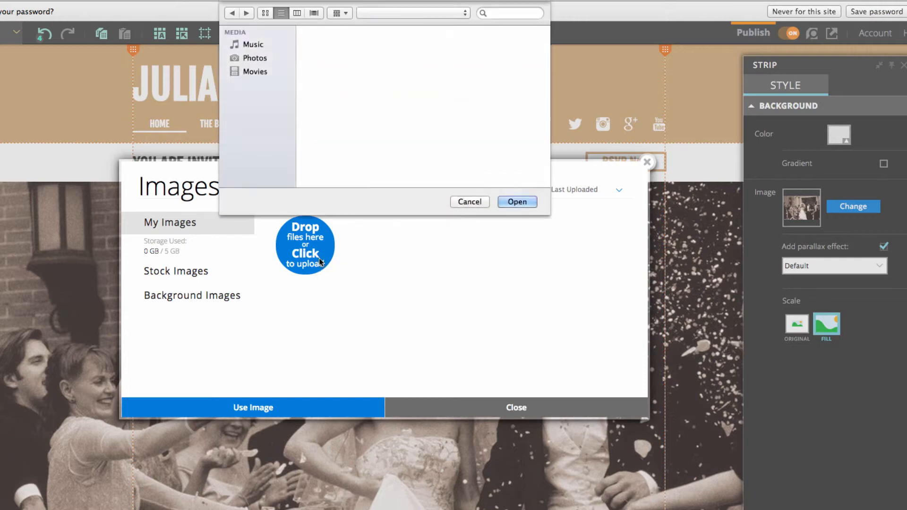
pyautogui.click(255, 154)
pyautogui.scroll(-1, 273, 148)
pyautogui.scroll(-5, 273, 147)
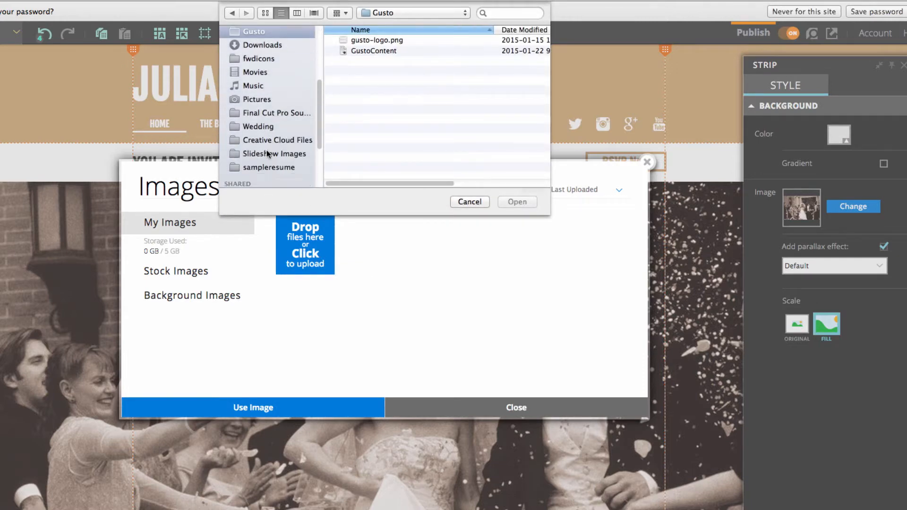
pyautogui.click(270, 116)
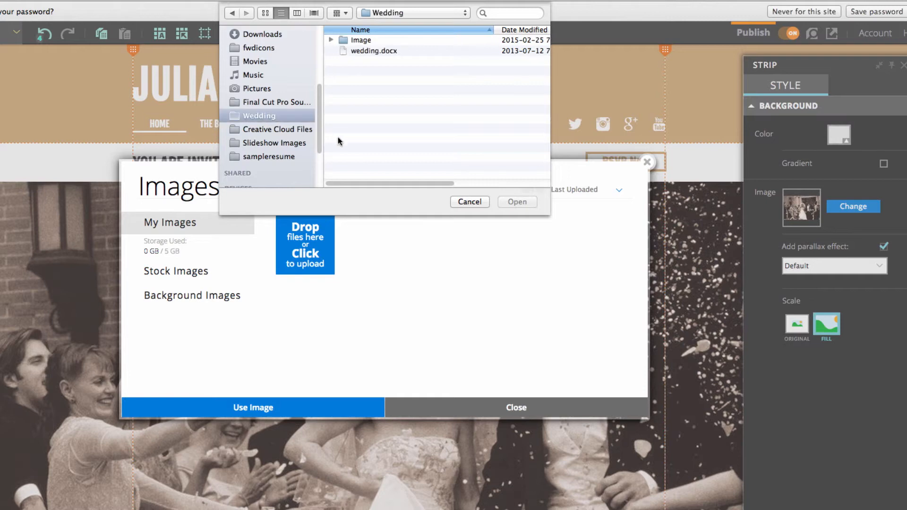
pyautogui.click(331, 40)
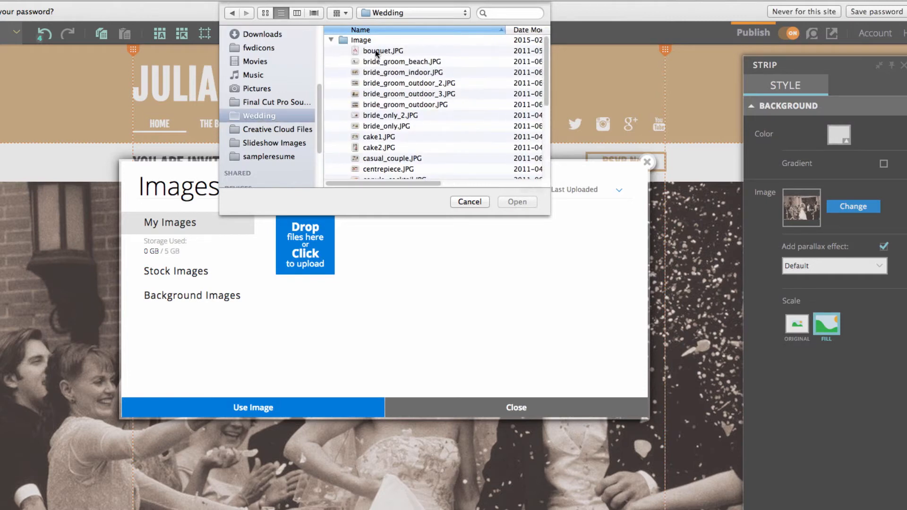
pyautogui.click(378, 50)
pyautogui.scroll(-6, 387, 118)
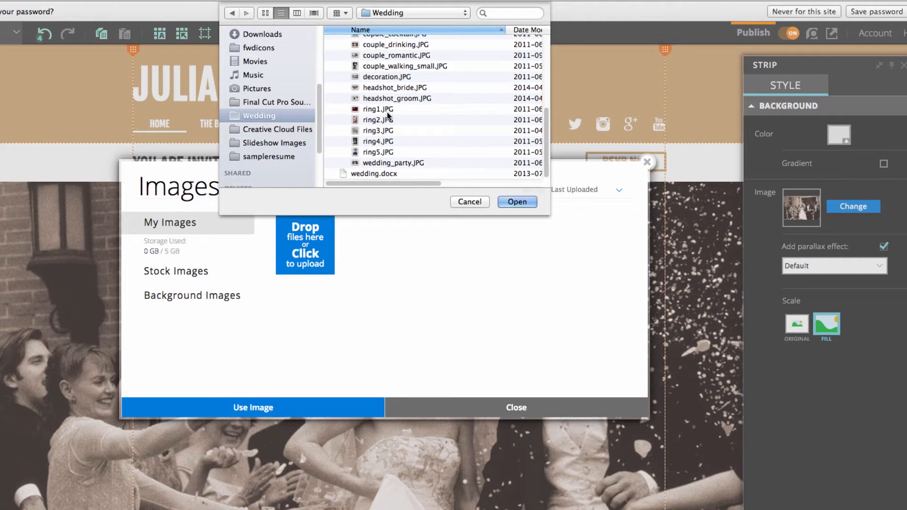
pyautogui.keyDown('shift'); pyautogui.click(395, 163); pyautogui.keyUp('shift')
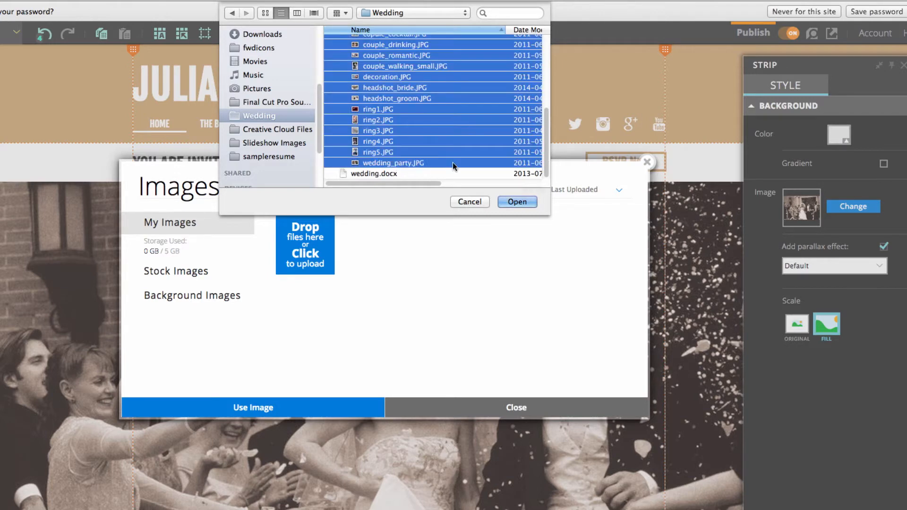
pyautogui.click(518, 201)
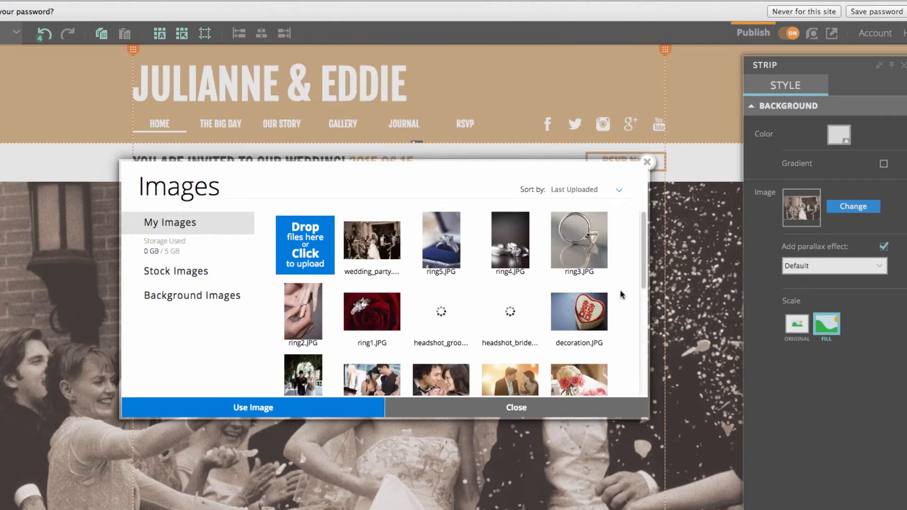
# Step: Set the umbrella couple photo as the photo strip's background
pyautogui.scroll(-3, 622, 294)
pyautogui.scroll(-4, 622, 293)
pyautogui.scroll(6, 622, 294)
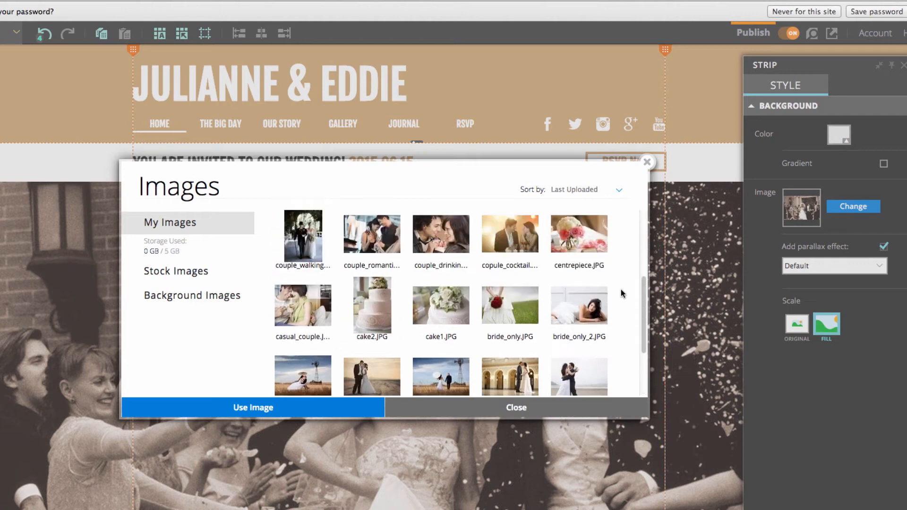
pyautogui.scroll(2, 621, 289)
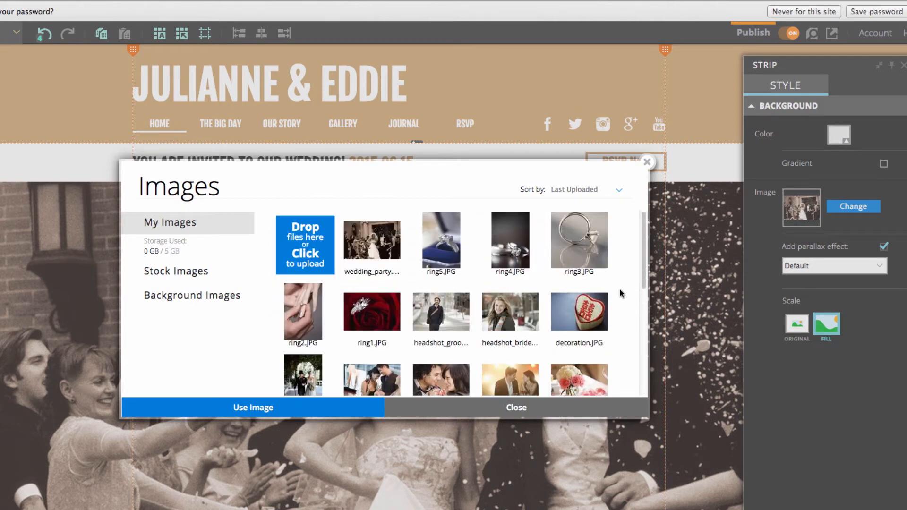
pyautogui.scroll(-6, 621, 290)
pyautogui.moveTo(516, 292)
pyautogui.doubleClick(444, 289)
# Step: Uncheck 'Add parallax effect' for the couple photo strip, then deselect the strip
pyautogui.scroll(-3, 466, 300)
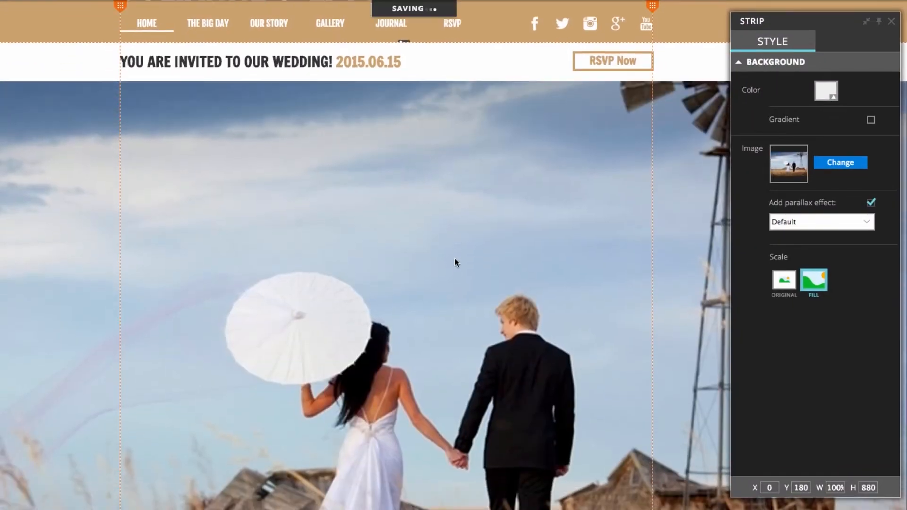
pyautogui.scroll(-2, 455, 258)
pyautogui.scroll(5, 453, 258)
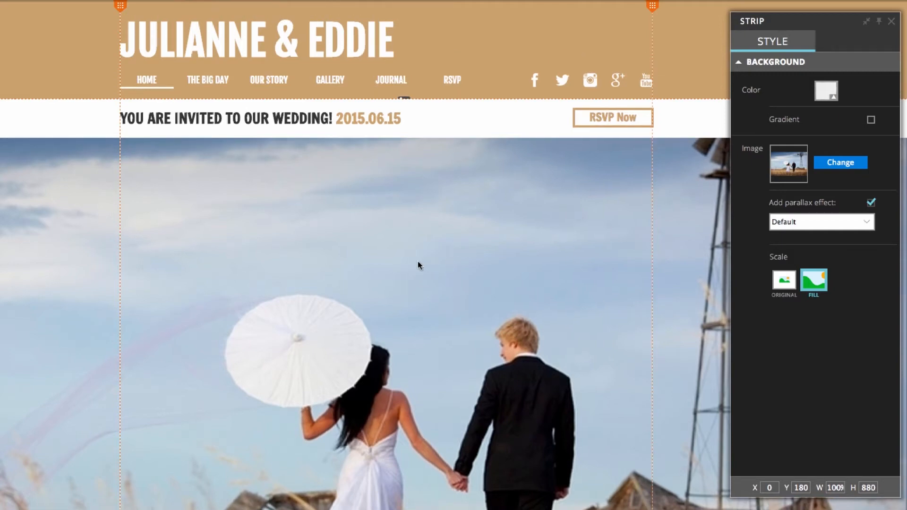
pyautogui.scroll(-2, 407, 262)
pyautogui.scroll(1, 406, 262)
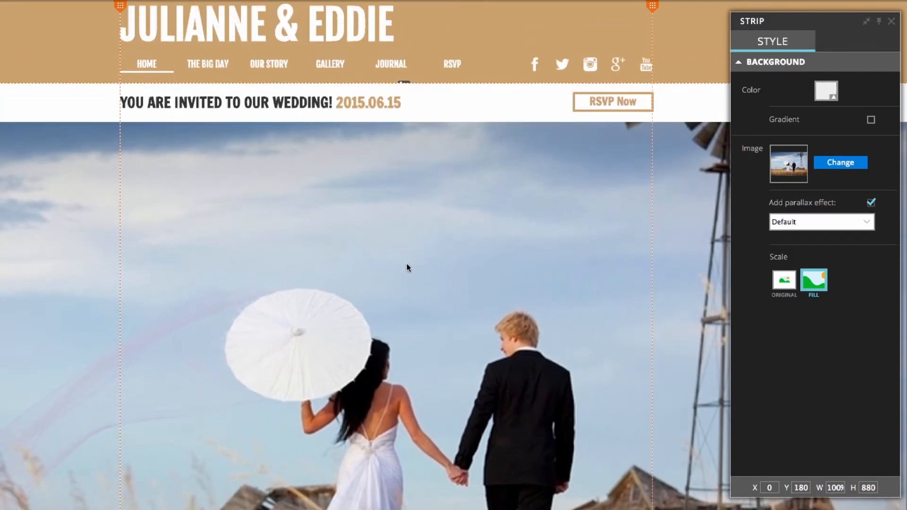
pyautogui.scroll(-3, 395, 257)
pyautogui.scroll(3, 394, 257)
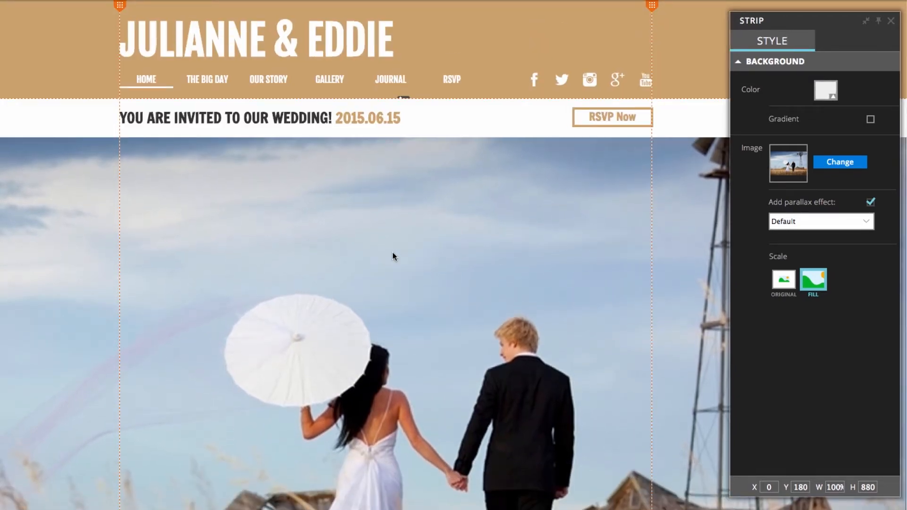
pyautogui.scroll(-3, 392, 256)
pyautogui.scroll(2, 392, 255)
pyautogui.scroll(1, 393, 255)
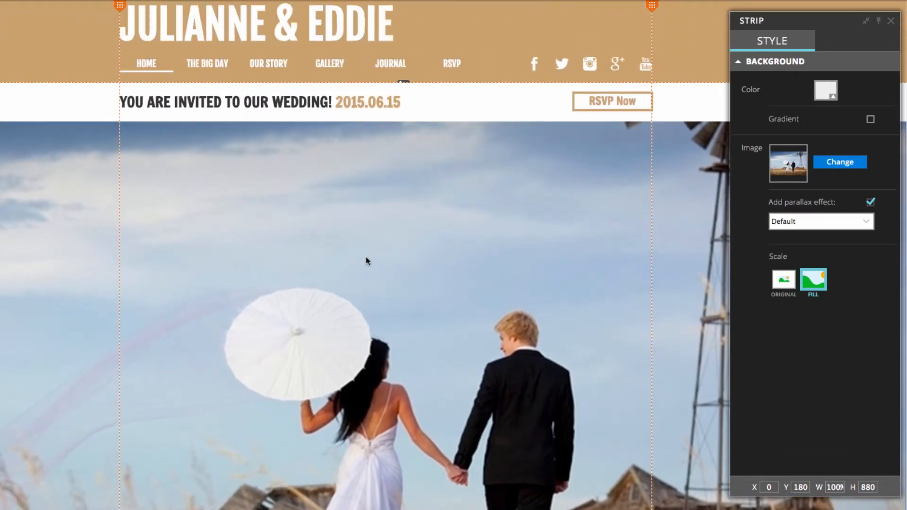
pyautogui.click(870, 202)
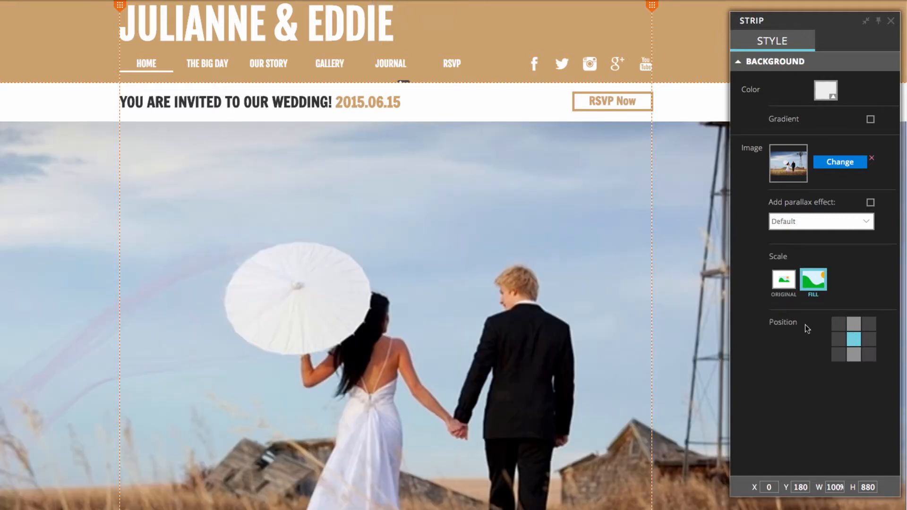
pyautogui.press('Escape')
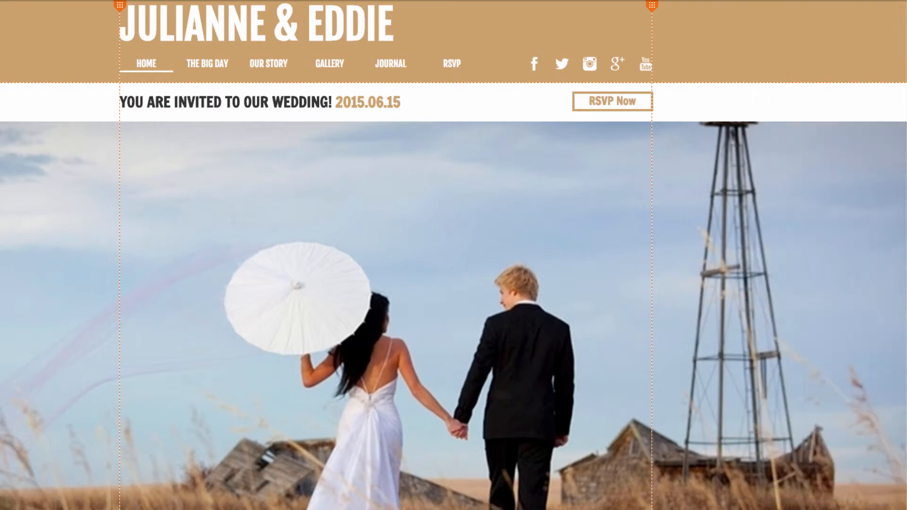
pyautogui.scroll(-3, 228, 171)
pyautogui.scroll(3, 330, 235)
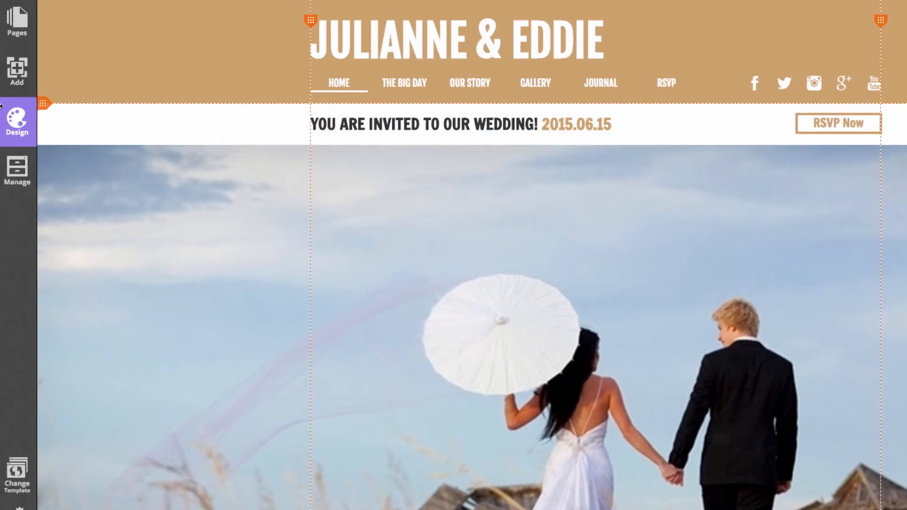
pyautogui.click(19, 119)
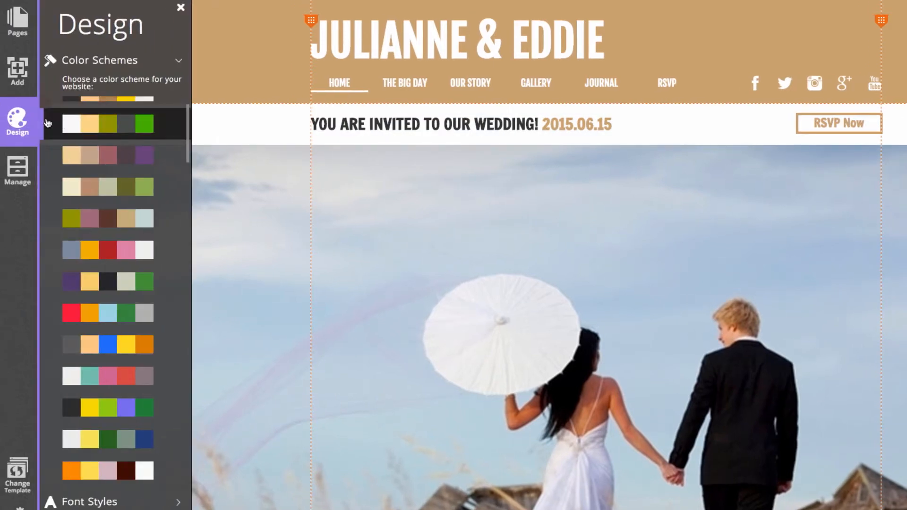
pyautogui.scroll(2, 144, 142)
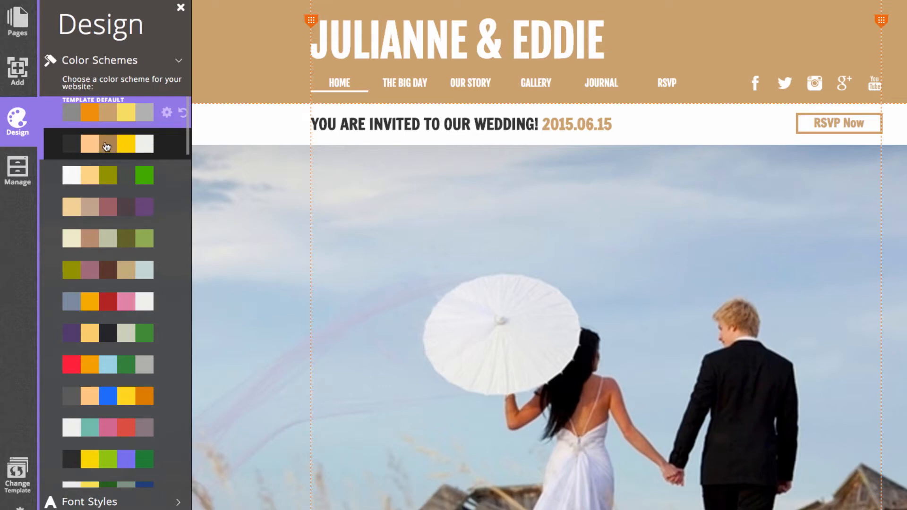
pyautogui.click(112, 204)
pyautogui.click(118, 279)
pyautogui.click(121, 336)
pyautogui.click(125, 375)
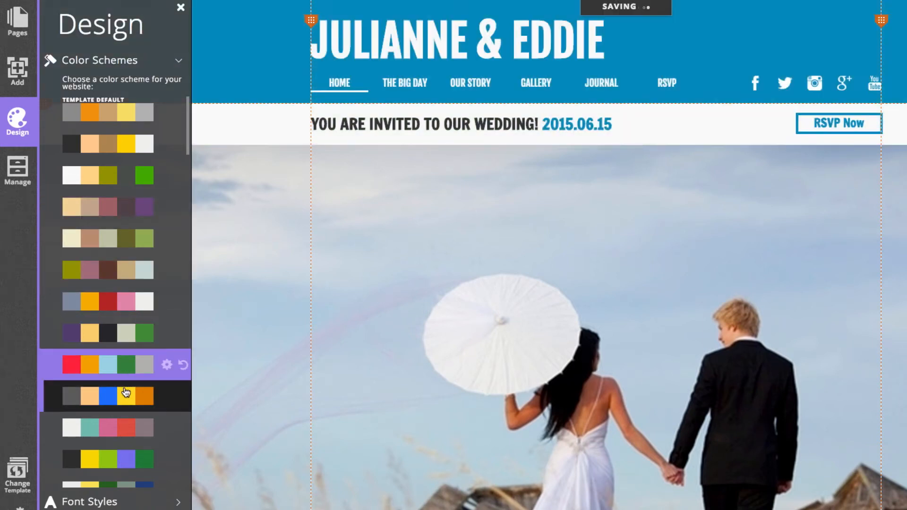
pyautogui.click(125, 395)
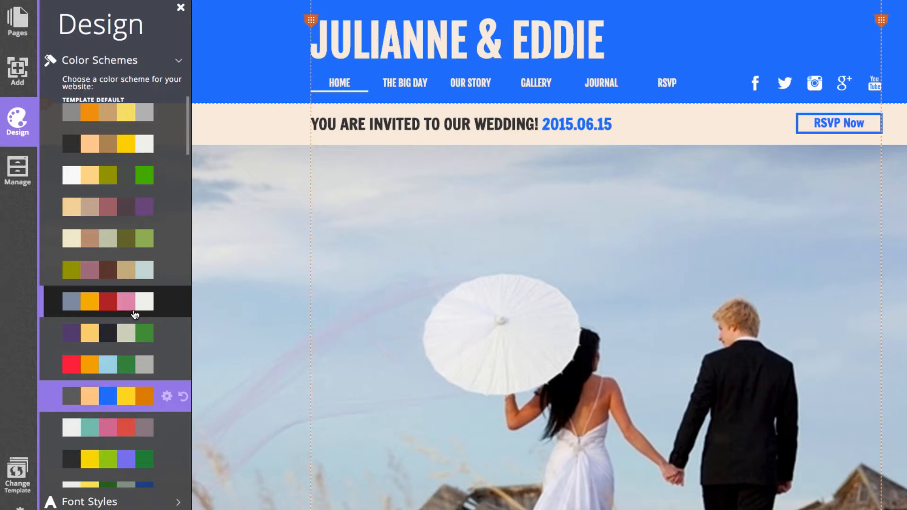
pyautogui.click(134, 313)
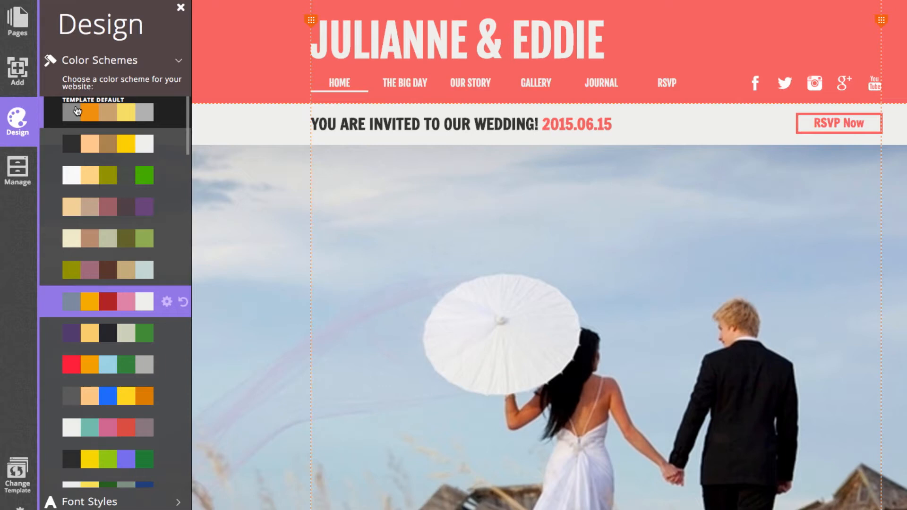
pyautogui.click(75, 110)
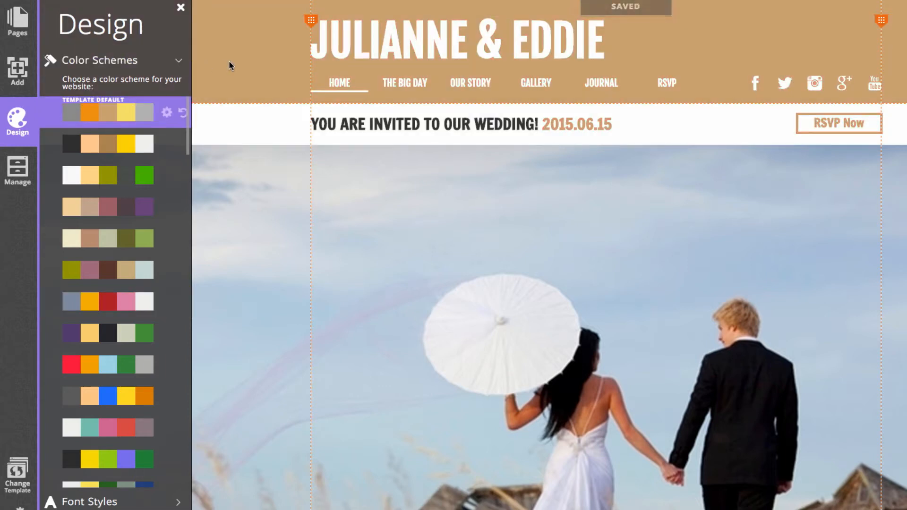
pyautogui.click(229, 65)
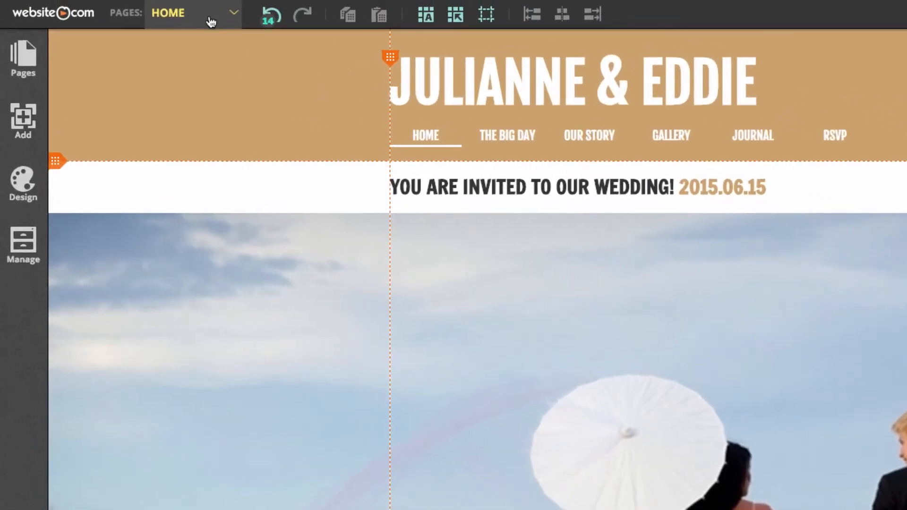
# Step: Switch to THE BIG DAY page and change its heading year from 2014 to 2015
pyautogui.click(214, 21)
pyautogui.click(201, 63)
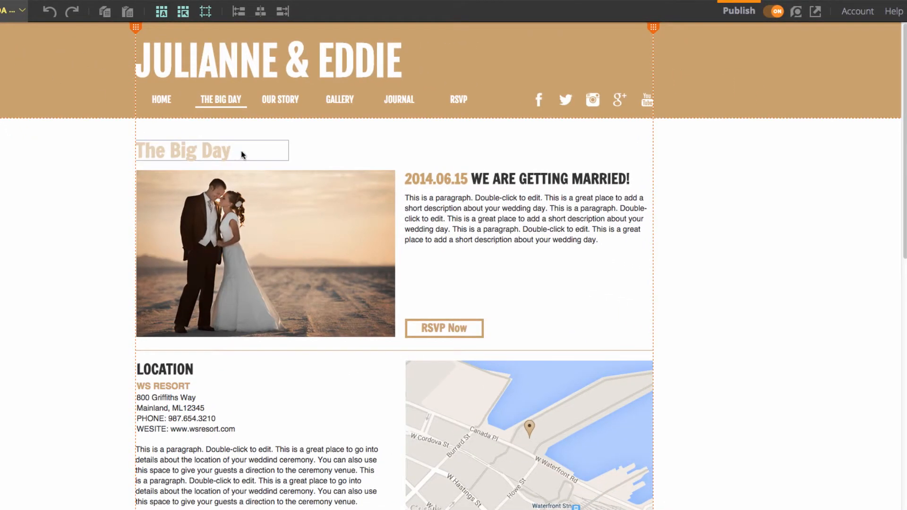
pyautogui.click(423, 186)
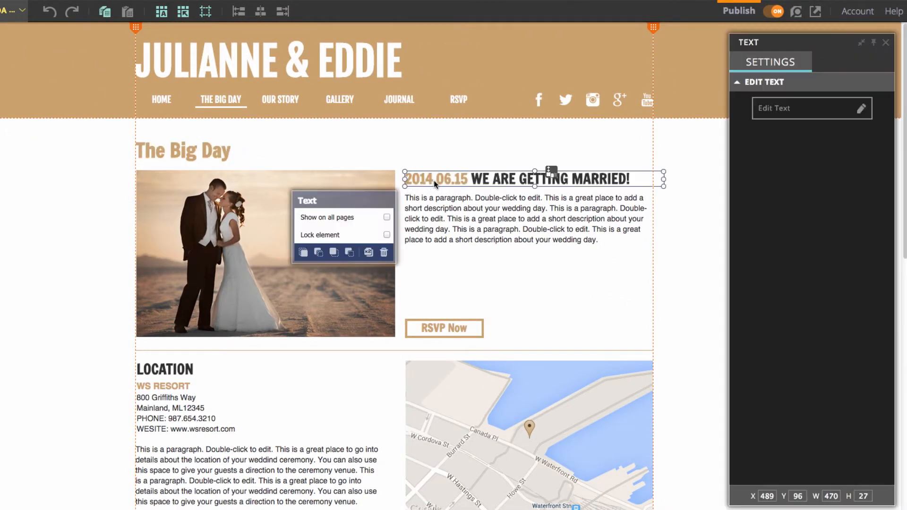
pyautogui.click(782, 114)
pyautogui.moveTo(433, 179); pyautogui.dragTo(426, 179)
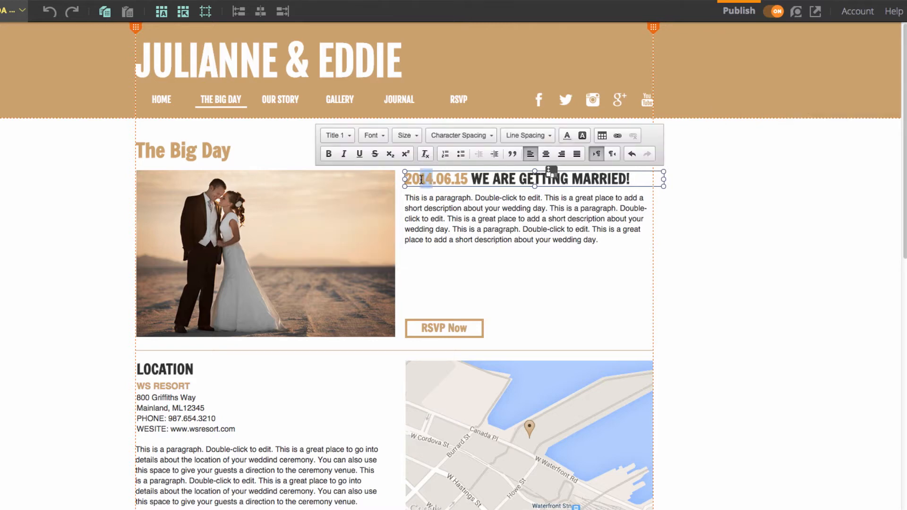
pyautogui.write('5')
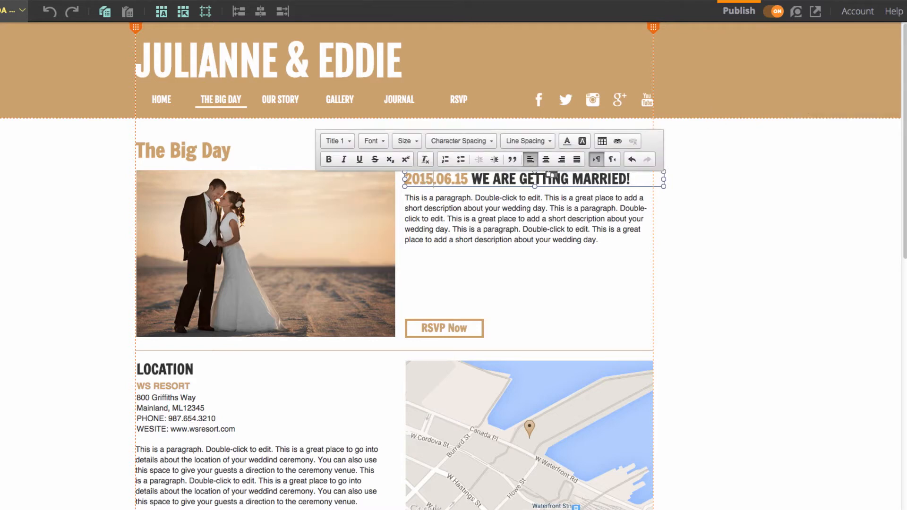
pyautogui.click(788, 259)
pyautogui.click(755, 255)
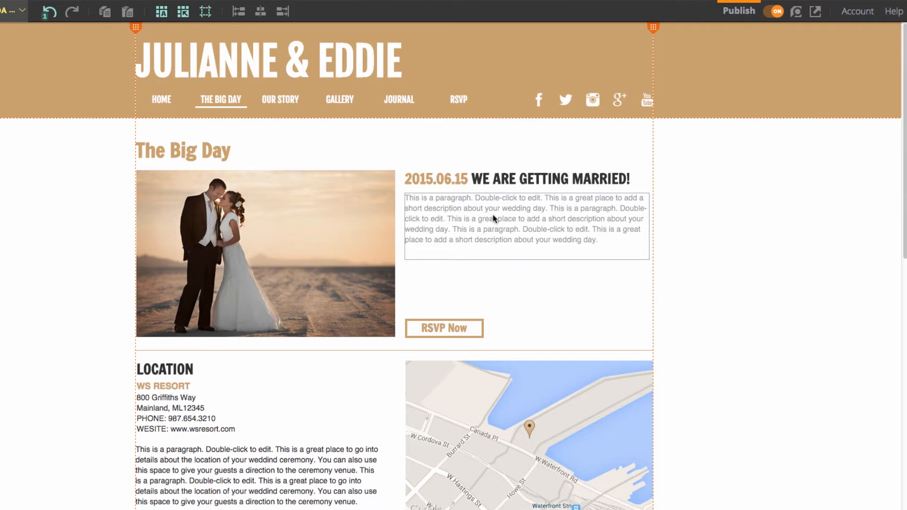
# Step: Replace the WE ARE GETTING MARRIED placeholder with the wedding copy's note for guests unable to attend
pyautogui.click(453, 213)
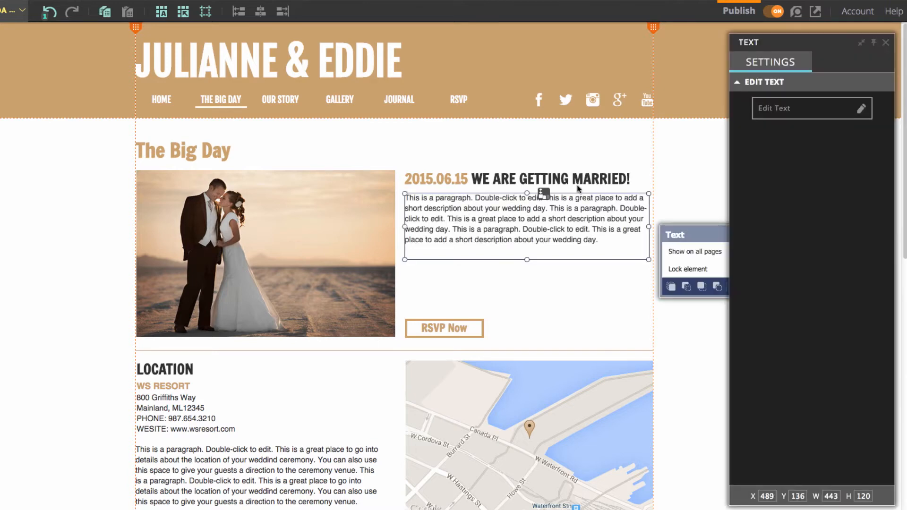
pyautogui.click(779, 110)
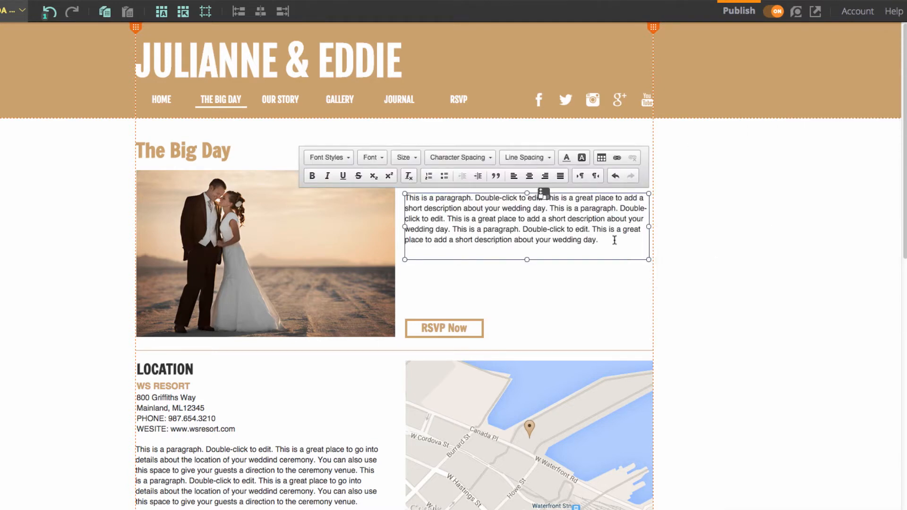
pyautogui.moveTo(598, 239); pyautogui.dragTo(406, 194)
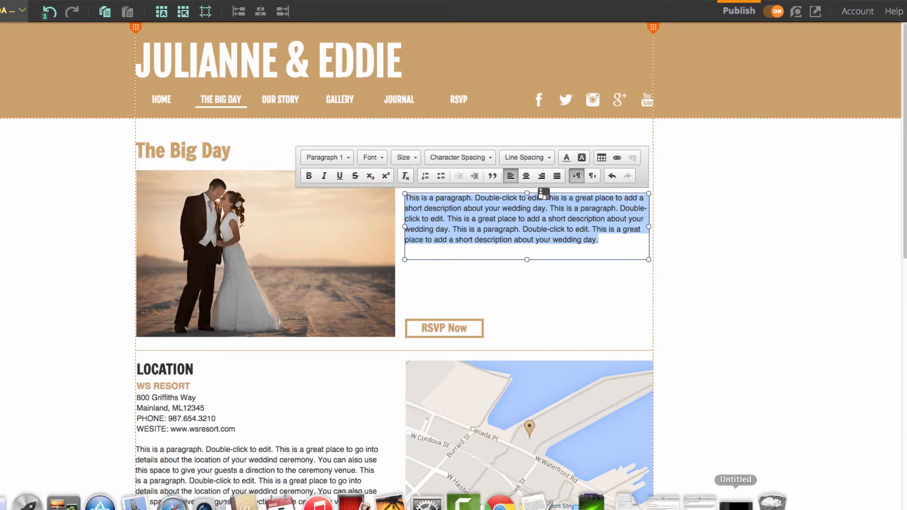
pyautogui.click(667, 501)
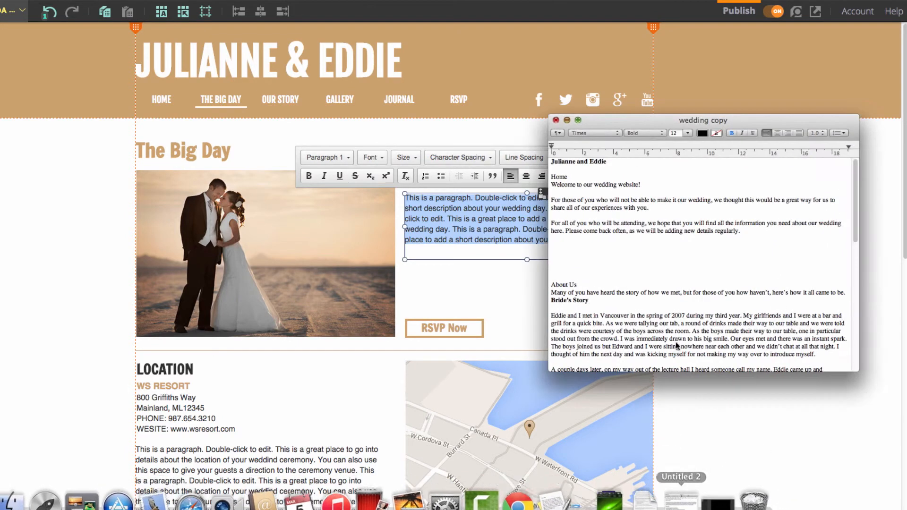
pyautogui.moveTo(661, 209); pyautogui.dragTo(522, 197)
pyautogui.press('super+c')
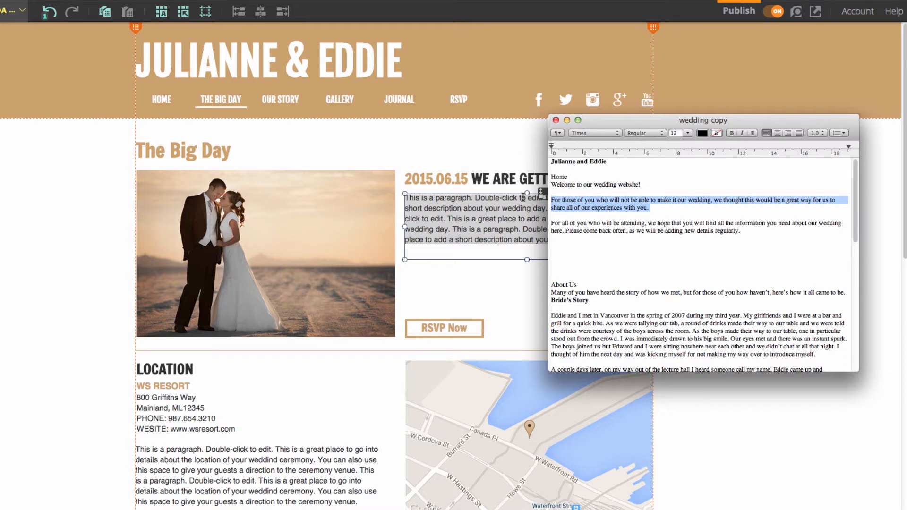
pyautogui.write('c')
pyautogui.press('BackSpace')
pyautogui.doubleClick(515, 238)
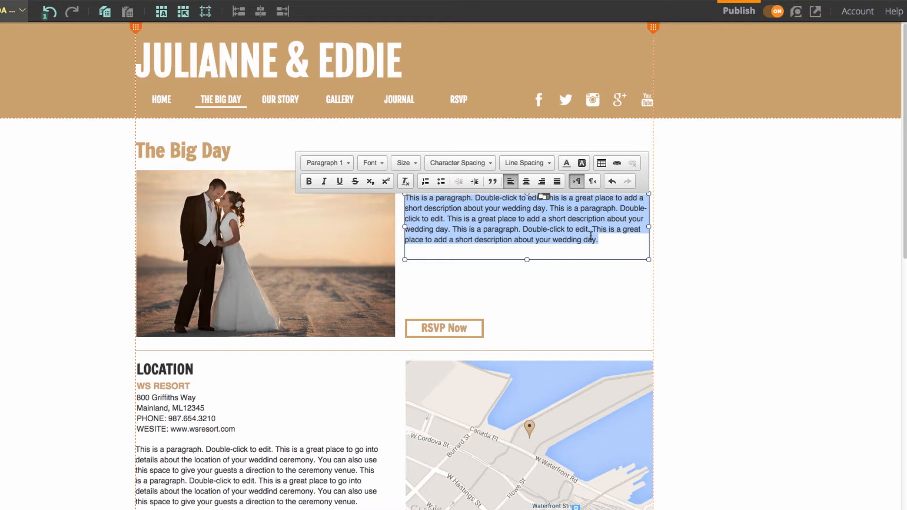
pyautogui.press('super+v')
pyautogui.click(688, 219)
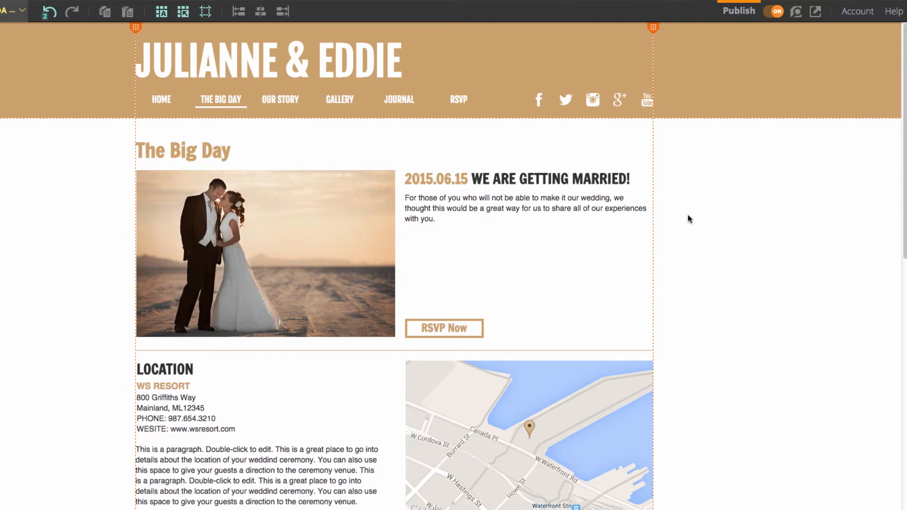
# Step: Paste the wedding copy's attending-guests paragraph over the Location placeholder text
pyautogui.scroll(-3, 683, 220)
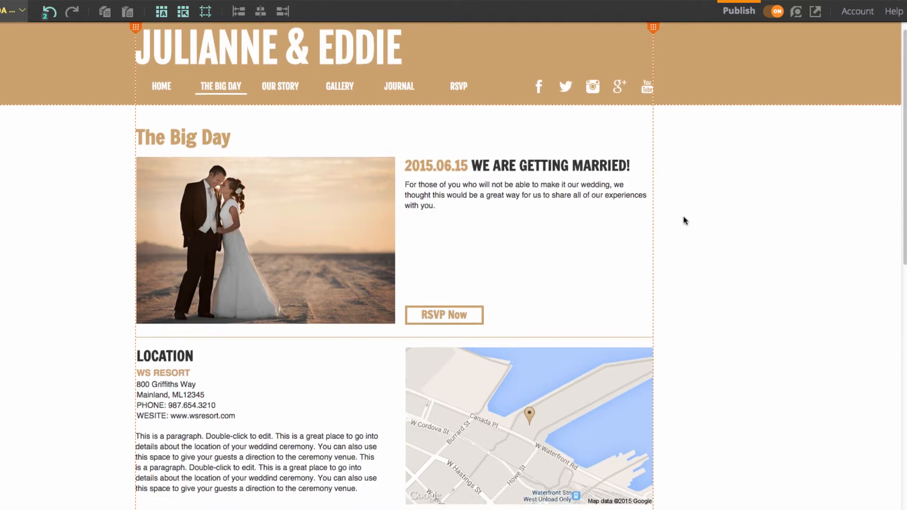
pyautogui.click(368, 354)
pyautogui.click(812, 108)
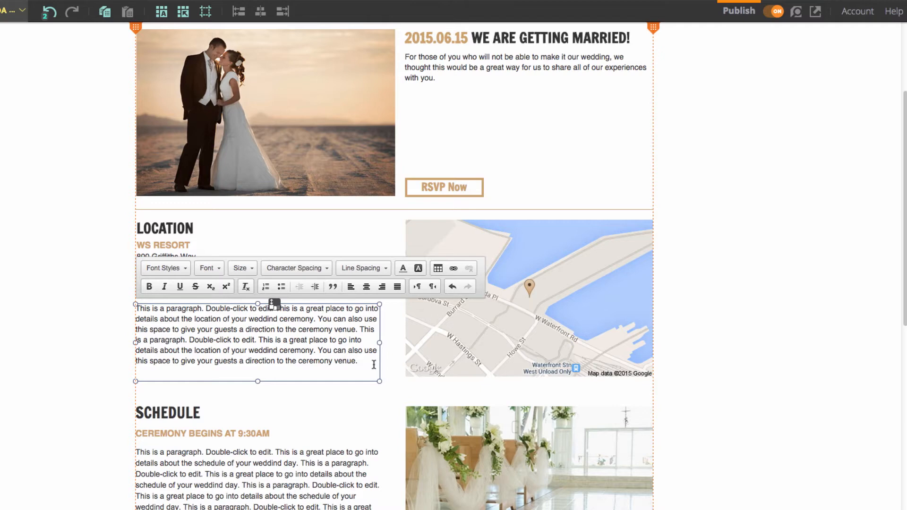
pyautogui.press('super+a')
pyautogui.moveTo(520, 501)
pyautogui.click(560, 500)
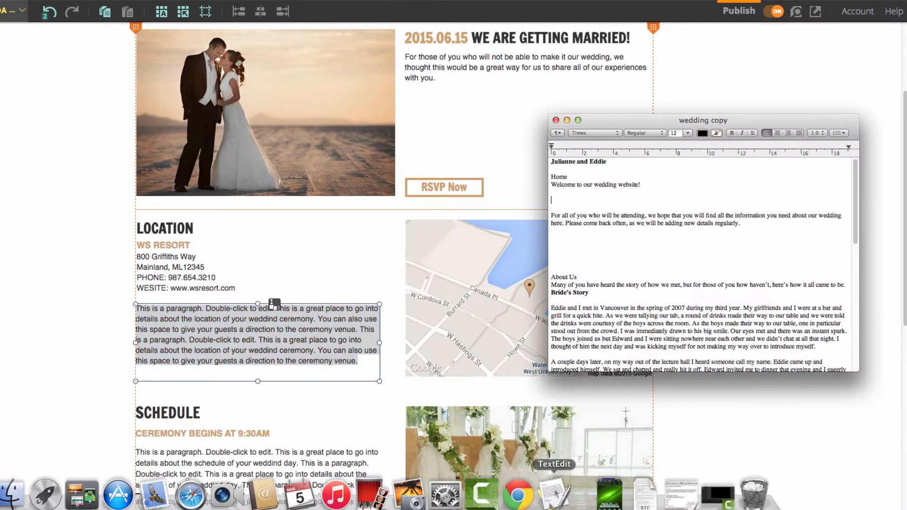
pyautogui.moveTo(723, 218); pyautogui.dragTo(520, 210)
pyautogui.press('super+c')
pyautogui.press('super+Tab')
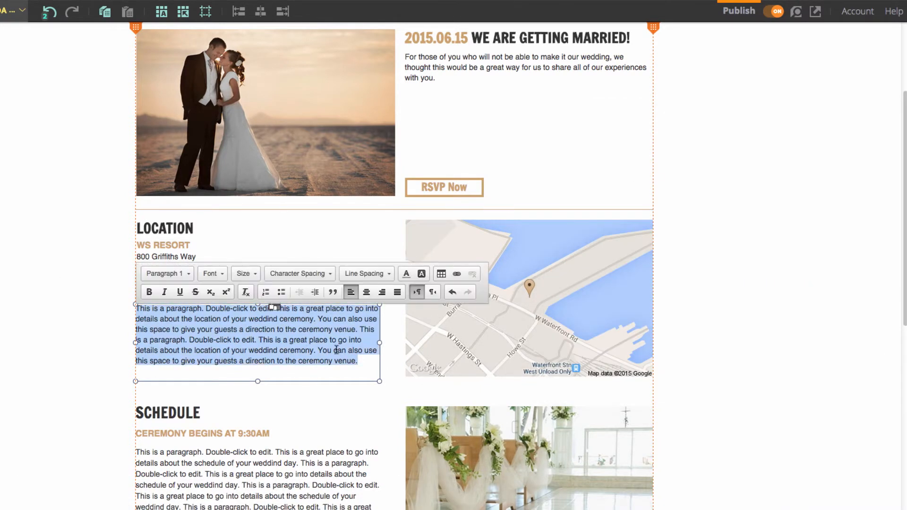
pyautogui.press('super+v')
pyautogui.click(54, 327)
pyautogui.click(183, 323)
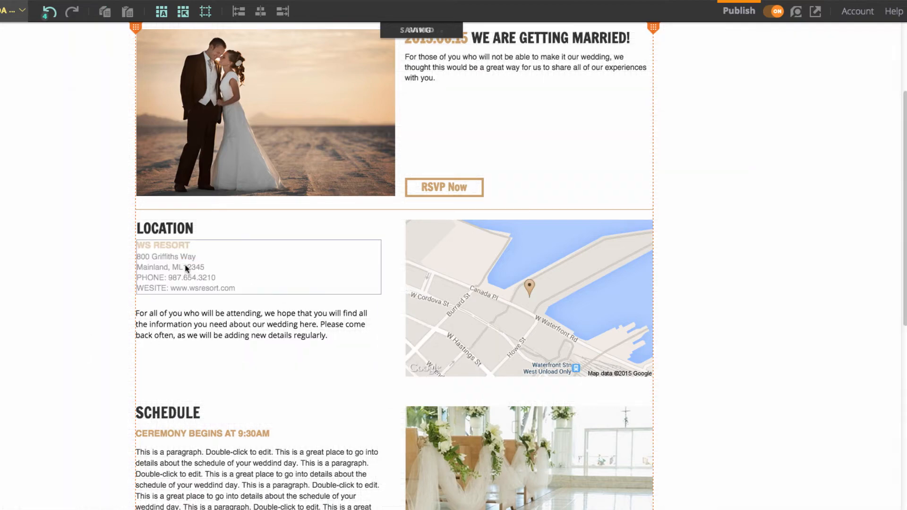
pyautogui.doubleClick(186, 264)
pyautogui.moveTo(198, 258); pyautogui.dragTo(131, 258)
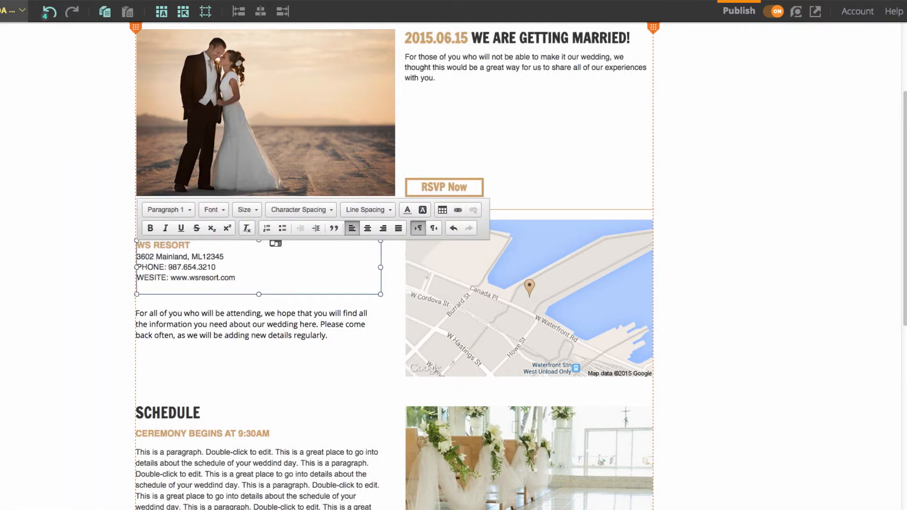
pyautogui.press('Return')
pyautogui.moveTo(208, 268); pyautogui.dragTo(138, 267)
pyautogui.write('Buranaby')
pyautogui.press('BackSpace')
pyautogui.press('BackSpace')
pyautogui.press('BackSpace')
pyautogui.press('BackSpace')
pyautogui.press('BackSpace')
pyautogui.write('naby BC')
pyautogui.press('Left')
pyautogui.press('Left')
pyautogui.press('Left')
pyautogui.write(',')
pyautogui.click(748, 277)
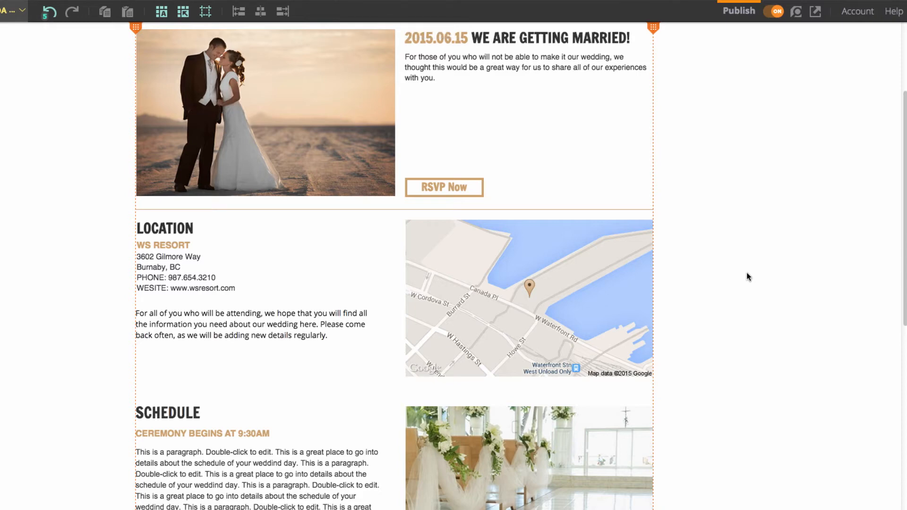
# Step: Delete the Schedule heading, subheading and ceremony paragraph
pyautogui.scroll(-5, 717, 304)
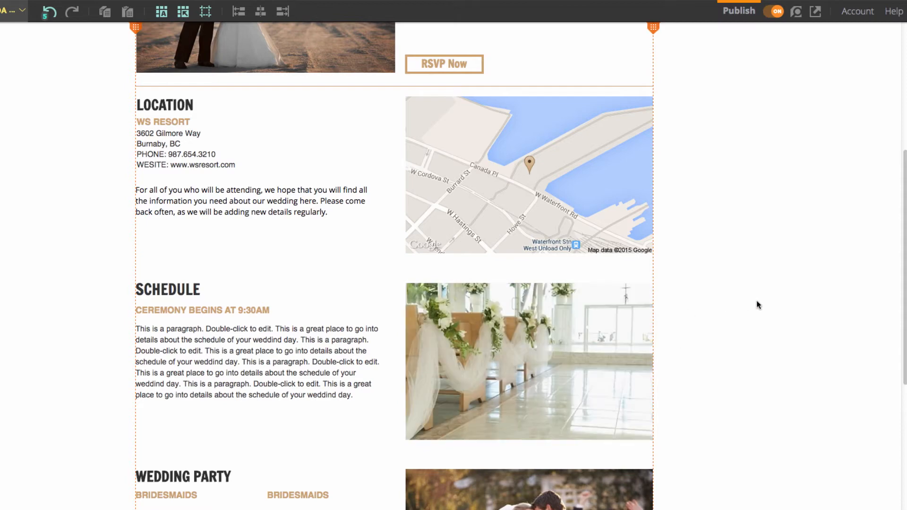
pyautogui.moveTo(58, 245); pyautogui.dragTo(371, 409)
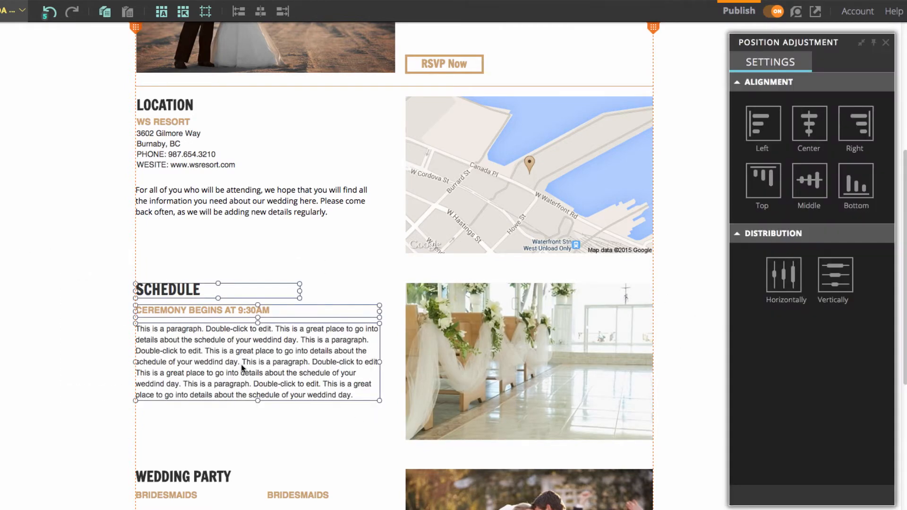
pyautogui.click(183, 350)
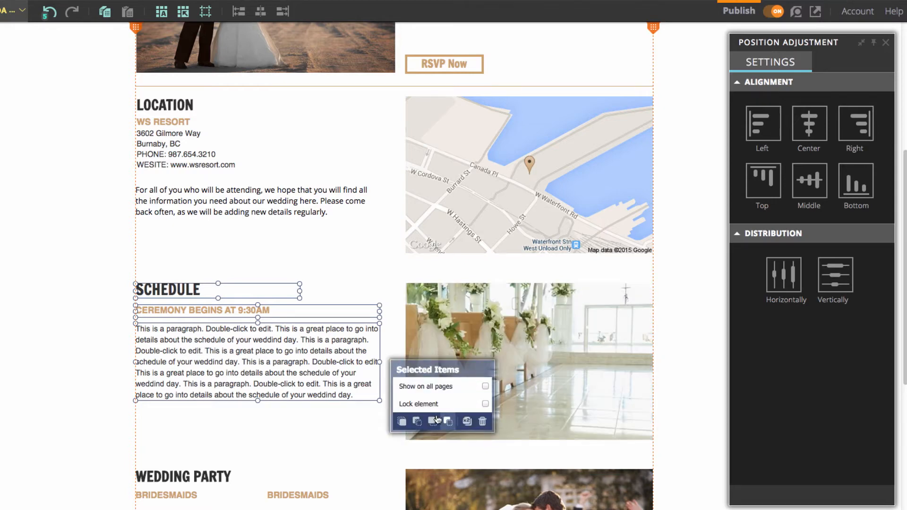
pyautogui.click(483, 425)
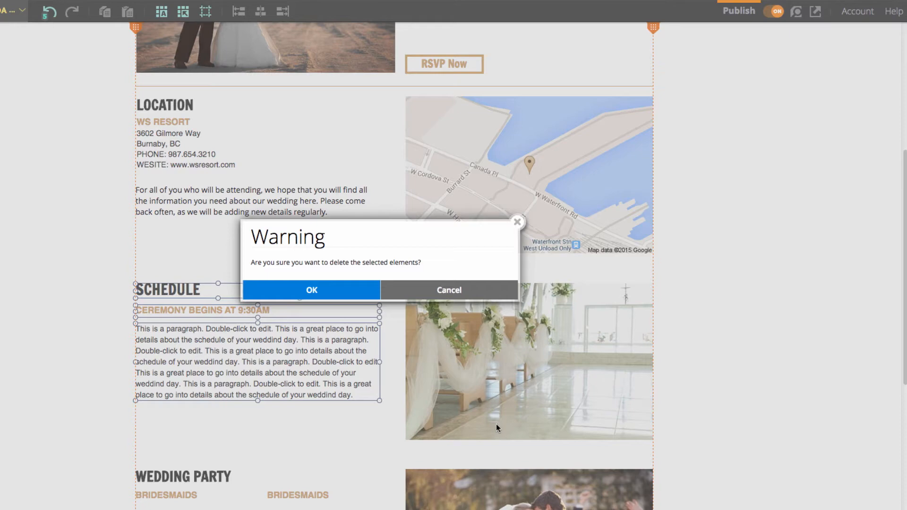
pyautogui.click(334, 296)
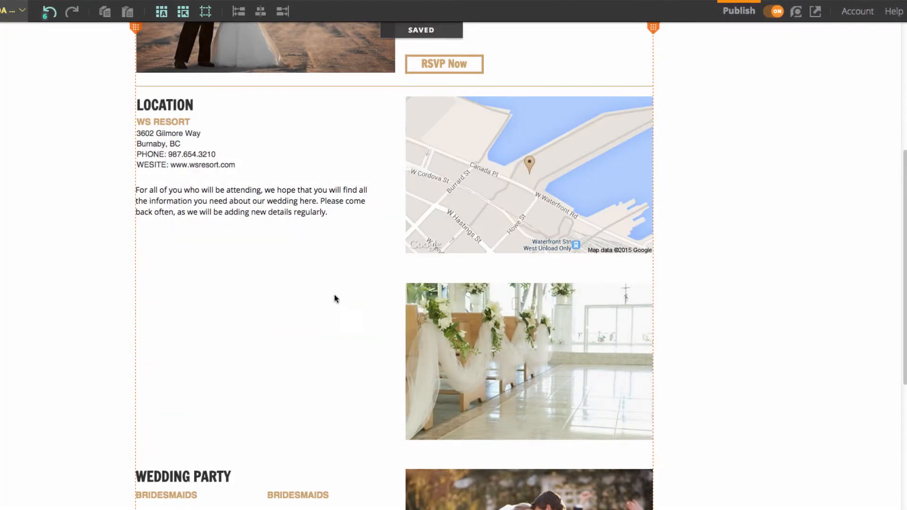
# Step: Delete the chapel aisle photo that sat beside the Schedule text
pyautogui.click(434, 319)
pyautogui.click(384, 391)
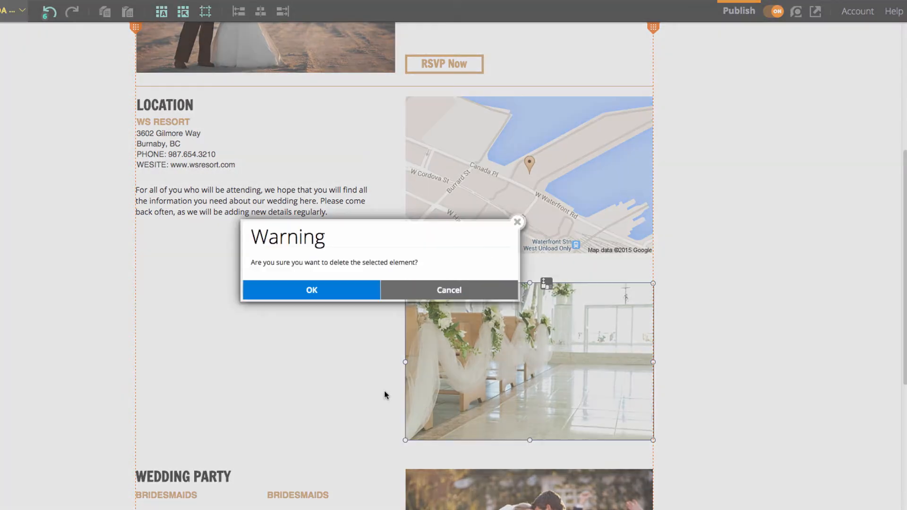
pyautogui.click(325, 298)
pyautogui.scroll(-5, 317, 321)
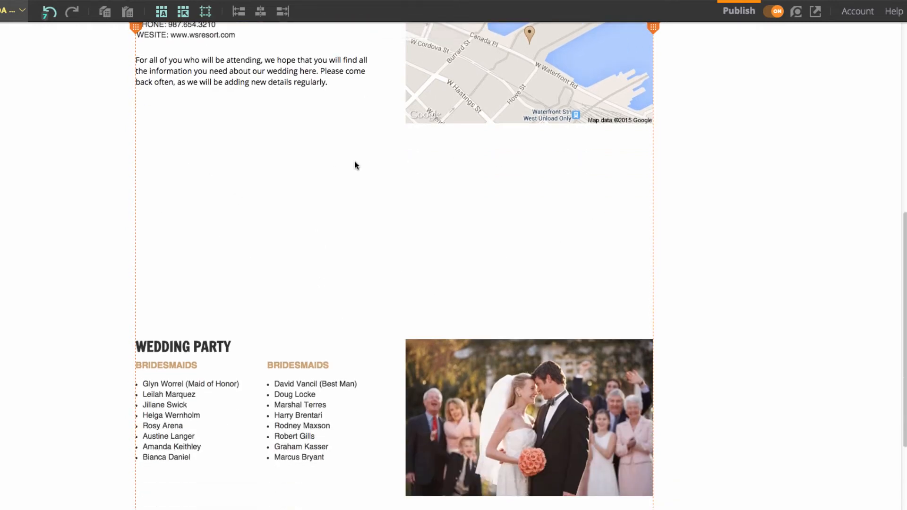
# Step: Move all the Wedding Party elements up into the gap under Location
pyautogui.scroll(-1, 364, 178)
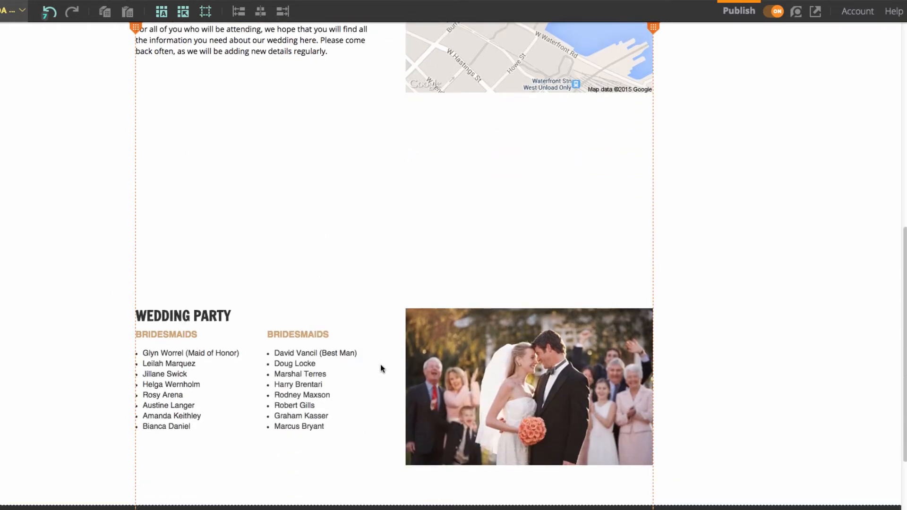
pyautogui.moveTo(82, 270); pyautogui.dragTo(709, 440)
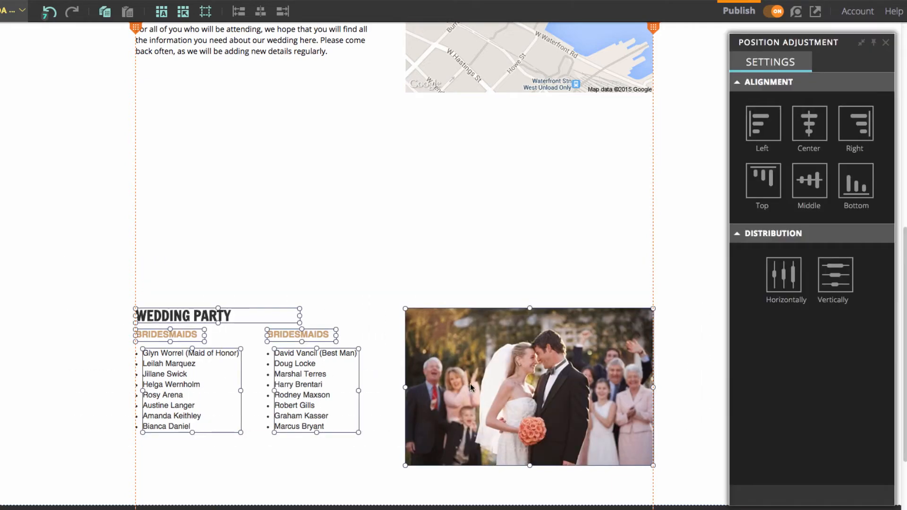
pyautogui.moveTo(469, 381); pyautogui.dragTo(467, 200)
pyautogui.click(333, 481)
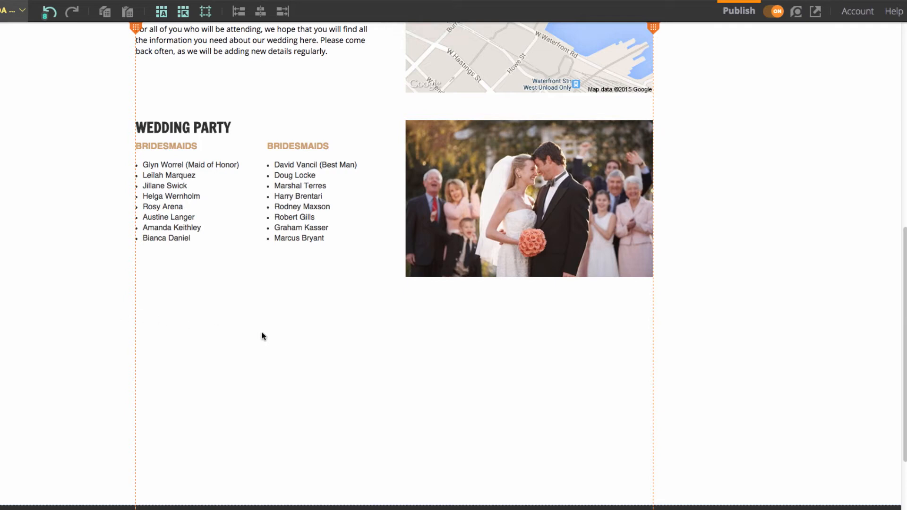
# Step: Shorten the page content height to 1245 px
pyautogui.scroll(-2, 330, 402)
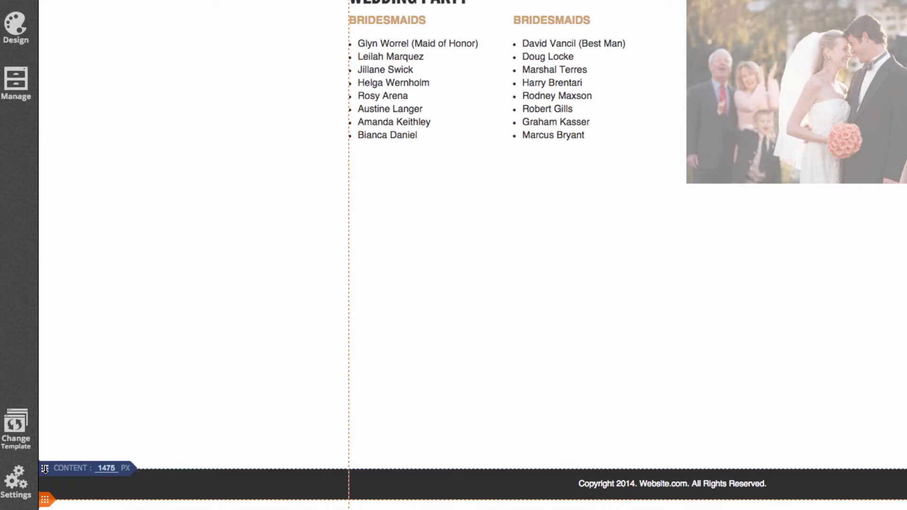
pyautogui.moveTo(44, 468); pyautogui.dragTo(50, 202)
pyautogui.scroll(7, 198, 153)
pyautogui.scroll(-4, 199, 154)
pyautogui.scroll(-3, 199, 153)
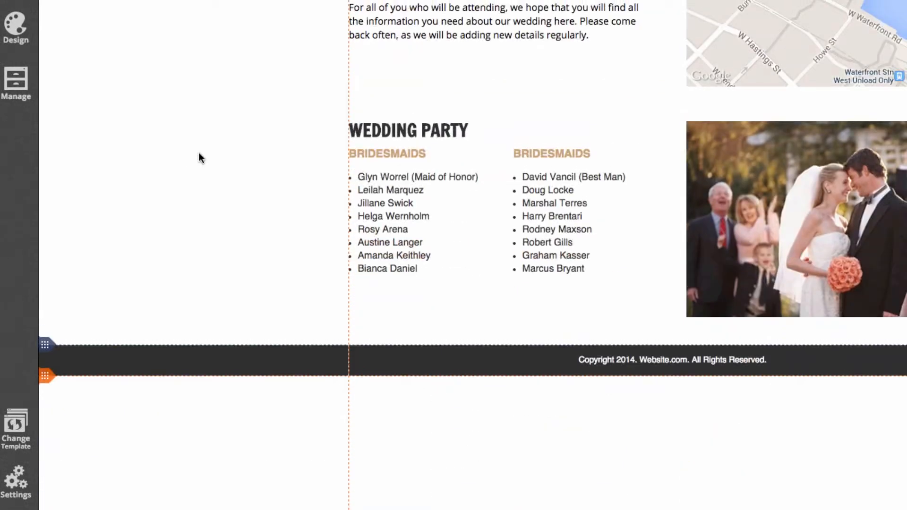
pyautogui.scroll(9, 198, 154)
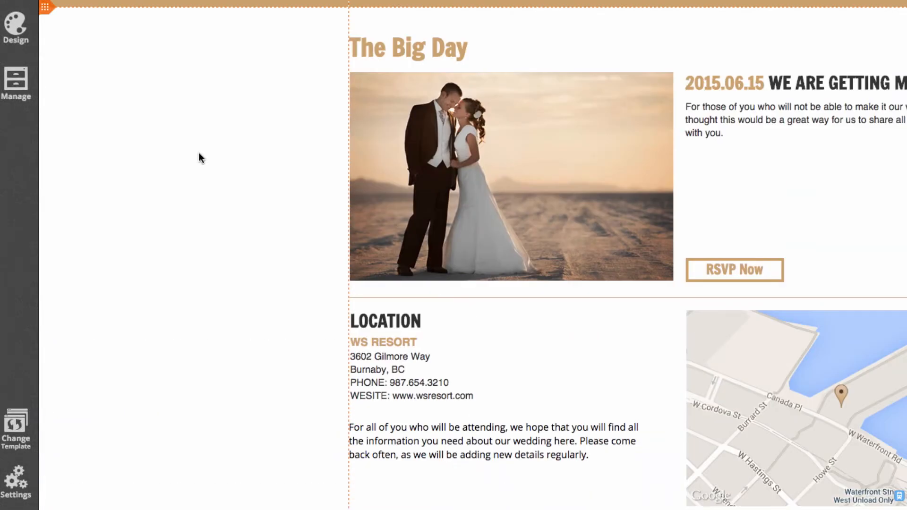
pyautogui.scroll(-7, 199, 154)
pyautogui.scroll(5, 200, 153)
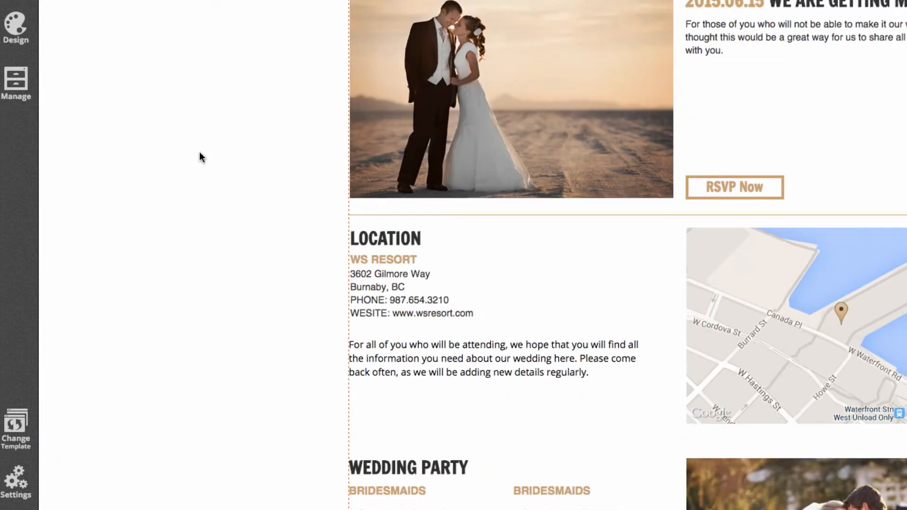
pyautogui.scroll(-1, 199, 156)
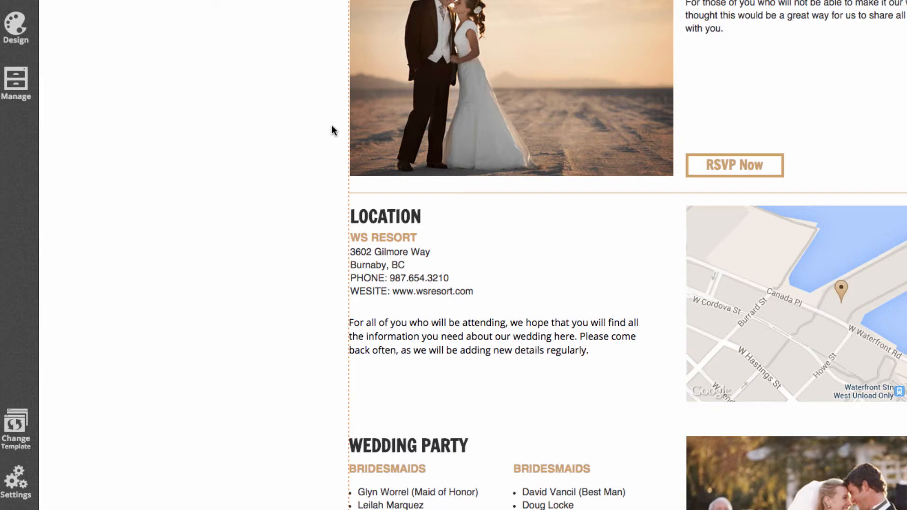
# Step: Swap in the couple-sharing-a-drink photo at top and the red heart box for Wedding Party
pyautogui.click(485, 75)
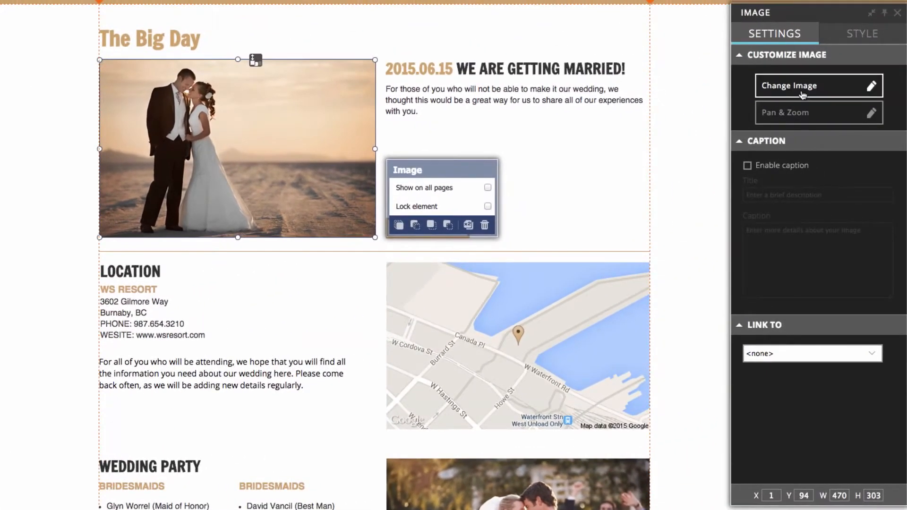
pyautogui.click(803, 95)
pyautogui.scroll(-2, 470, 234)
pyautogui.scroll(-2, 470, 234)
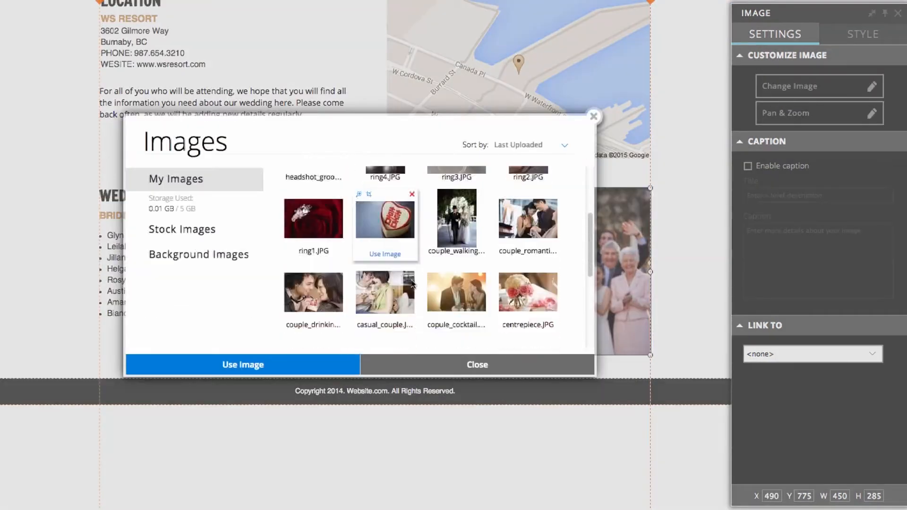
pyautogui.click(385, 253)
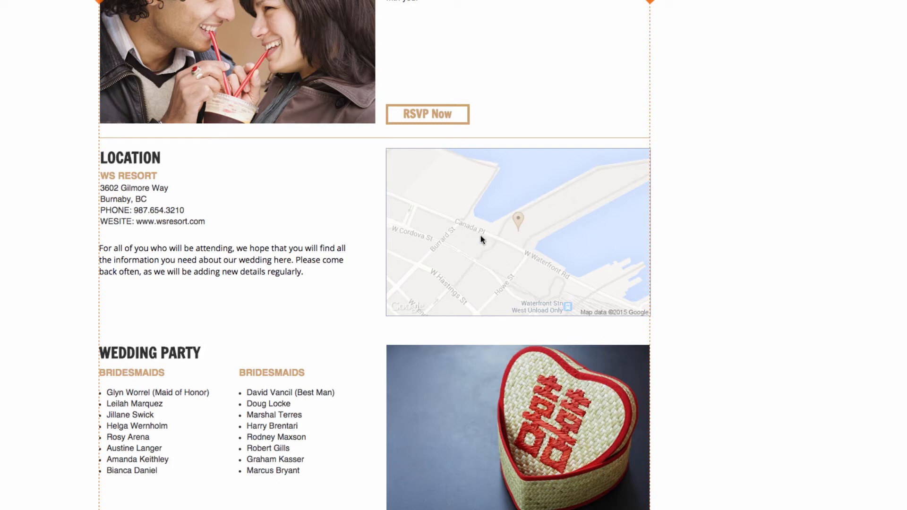
pyautogui.click(457, 228)
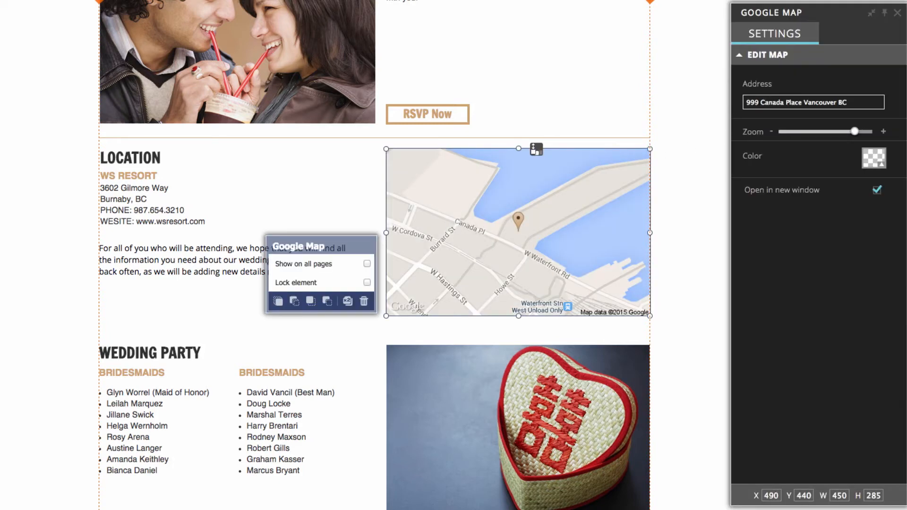
pyautogui.moveTo(847, 100); pyautogui.dragTo(727, 97)
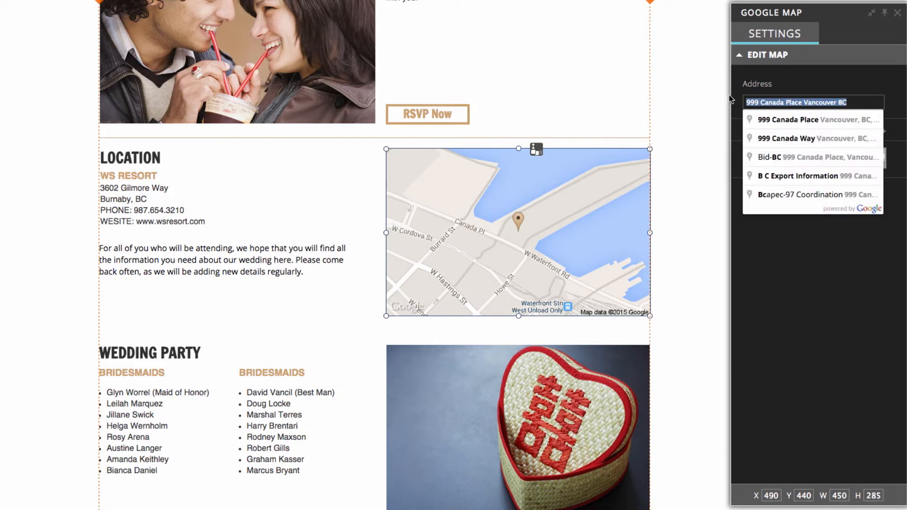
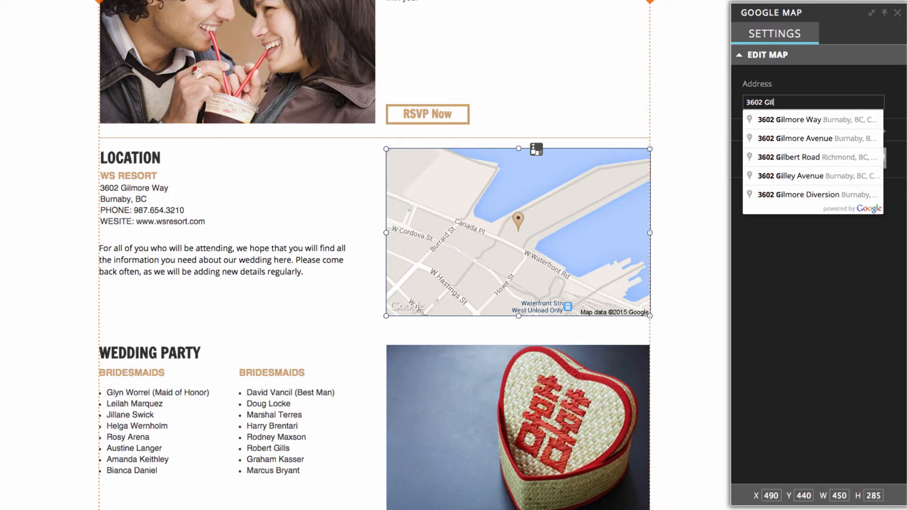
pyautogui.click(826, 122)
pyautogui.click(674, 258)
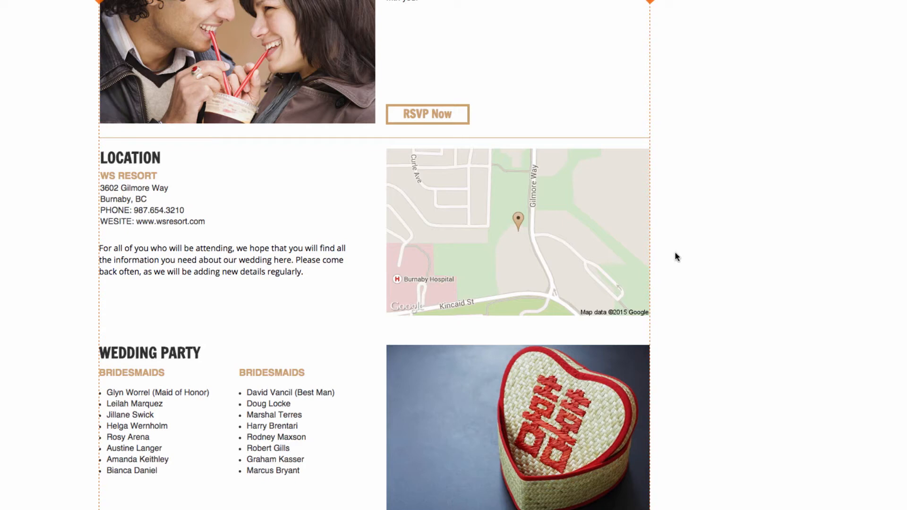
pyautogui.scroll(-1, 672, 250)
# Step: Switch to the OUR STORY page
pyautogui.scroll(5, 672, 248)
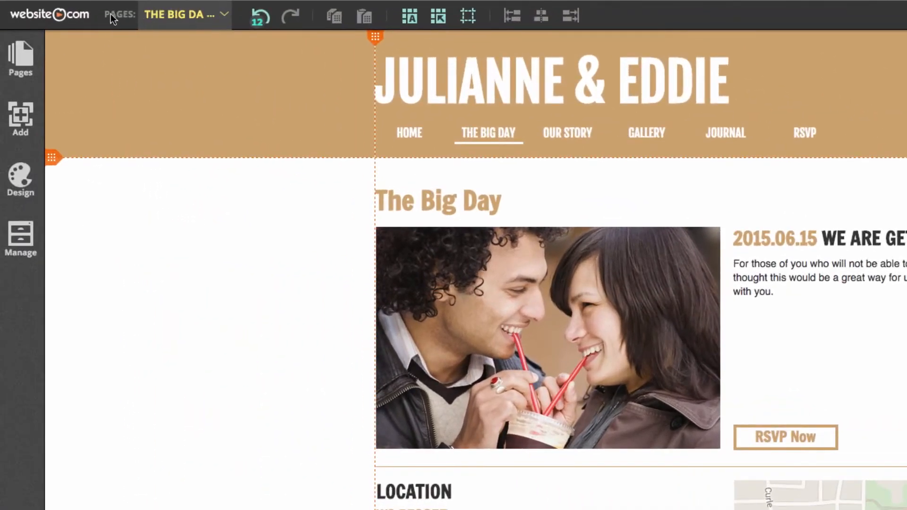
pyautogui.click(191, 17)
pyautogui.click(197, 81)
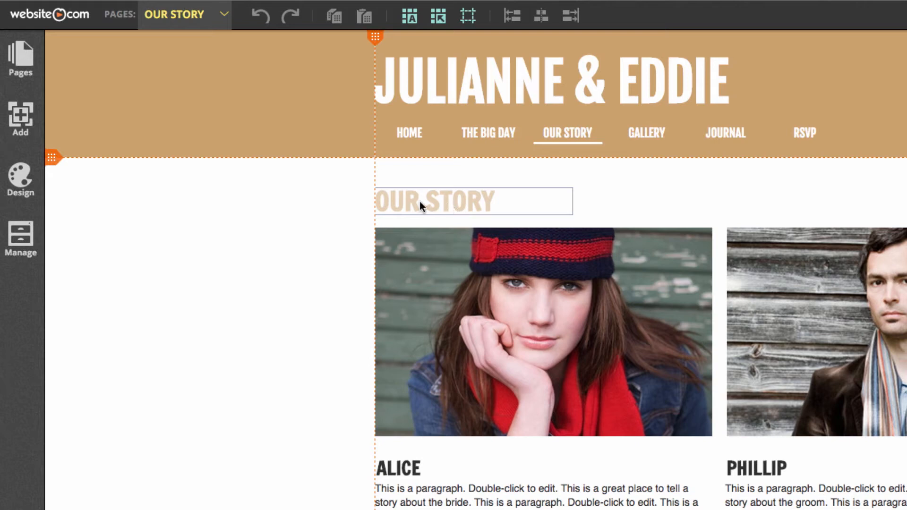
# Step: Move the OUR STORY heading up to sit just below the header
pyautogui.click(406, 200)
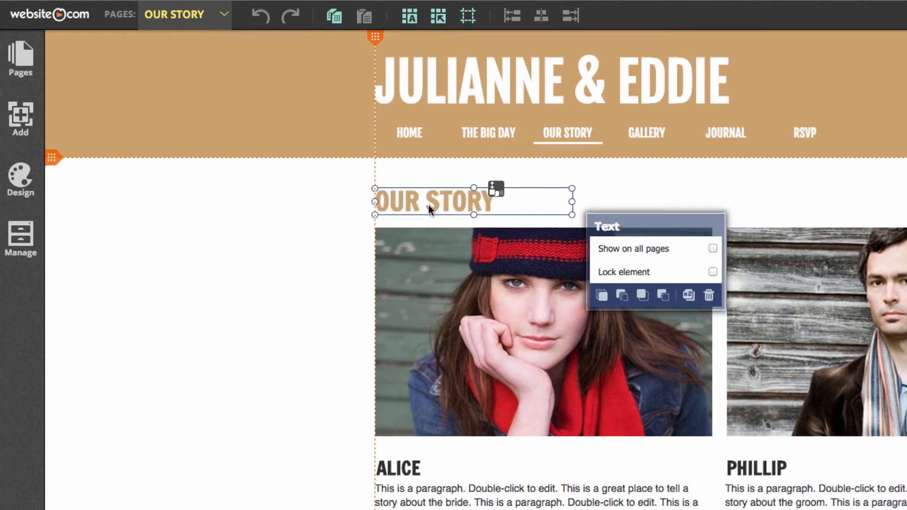
pyautogui.moveTo(402, 204); pyautogui.dragTo(409, 176)
pyautogui.click(312, 215)
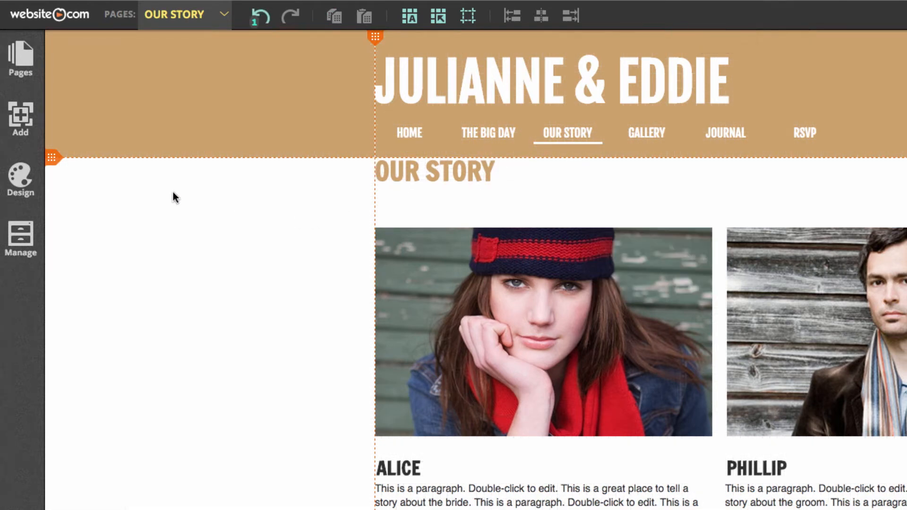
pyautogui.click(23, 121)
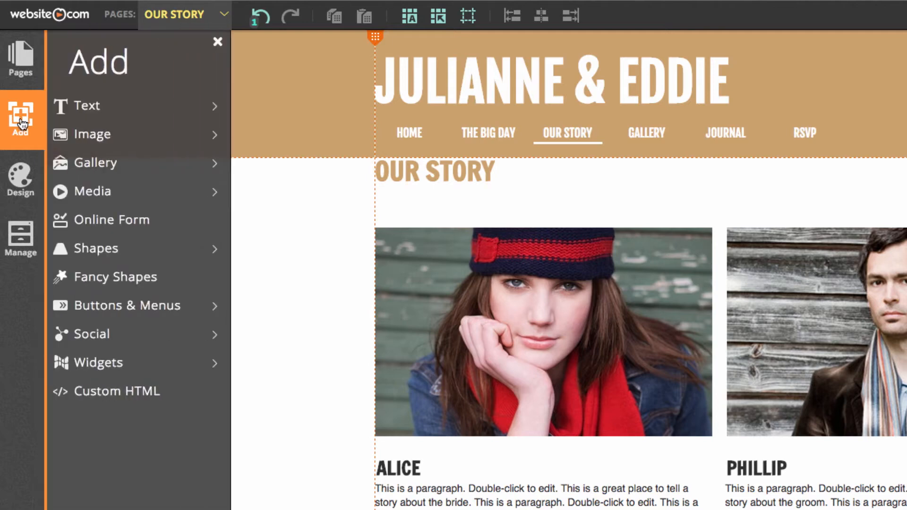
# Step: Add a new Paragraph text element and place it under the OUR STORY heading
pyautogui.click(125, 111)
pyautogui.click(146, 164)
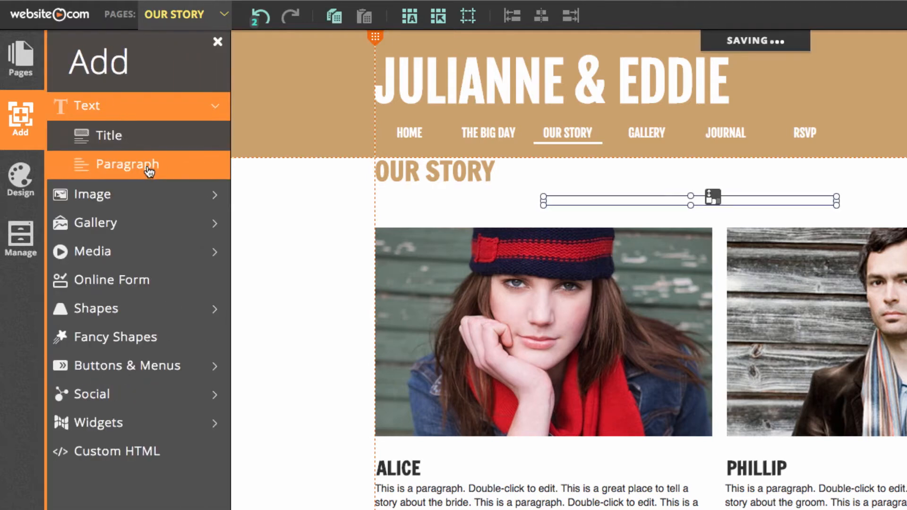
pyautogui.moveTo(631, 198); pyautogui.dragTo(486, 202)
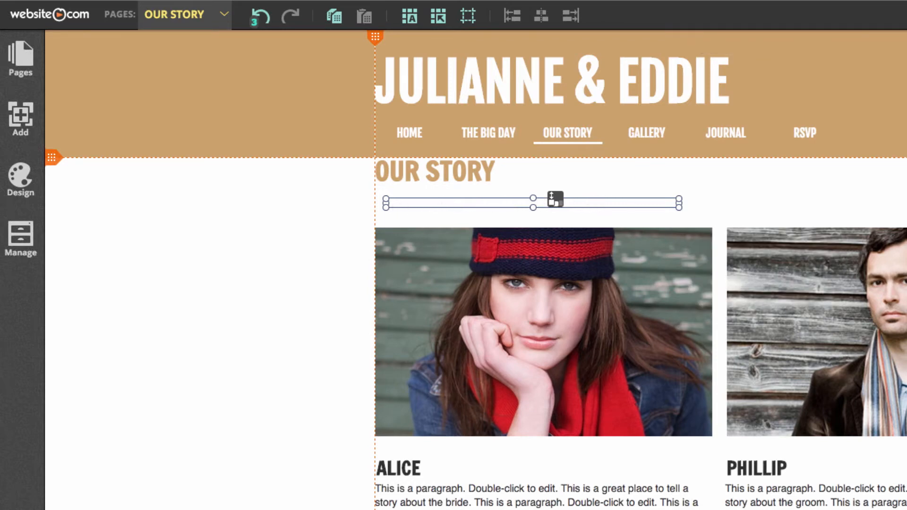
# Step: Delete the new paragraph's placeholder text
pyautogui.doubleClick(617, 203)
pyautogui.moveTo(541, 202); pyautogui.dragTo(419, 201)
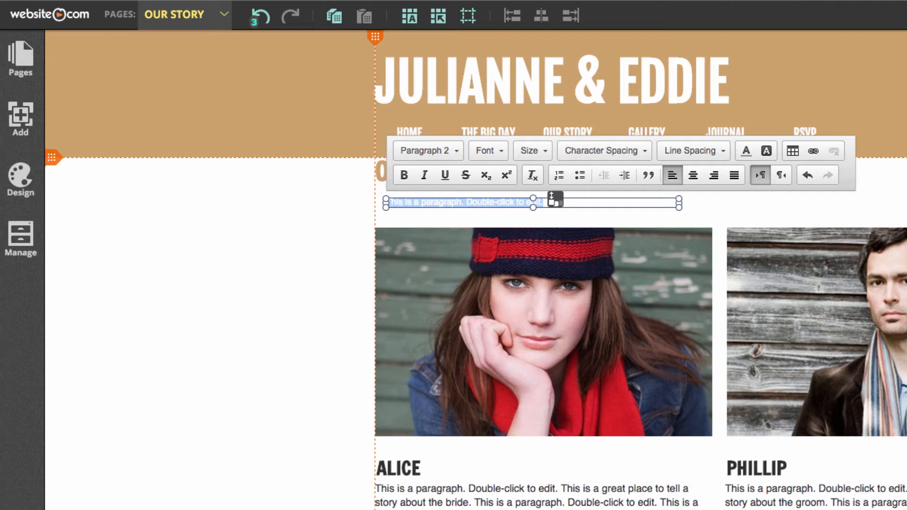
pyautogui.press('super+Tab')
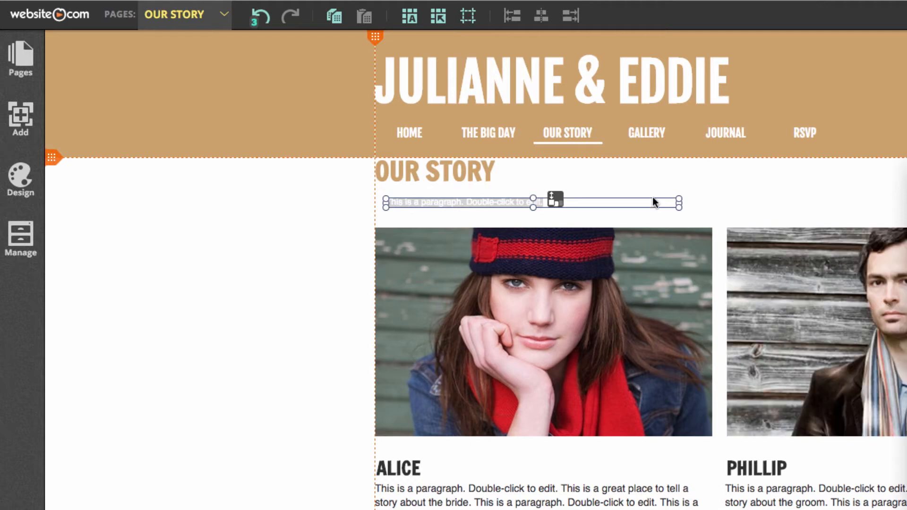
pyautogui.click(627, 197)
pyautogui.press('BackSpace')
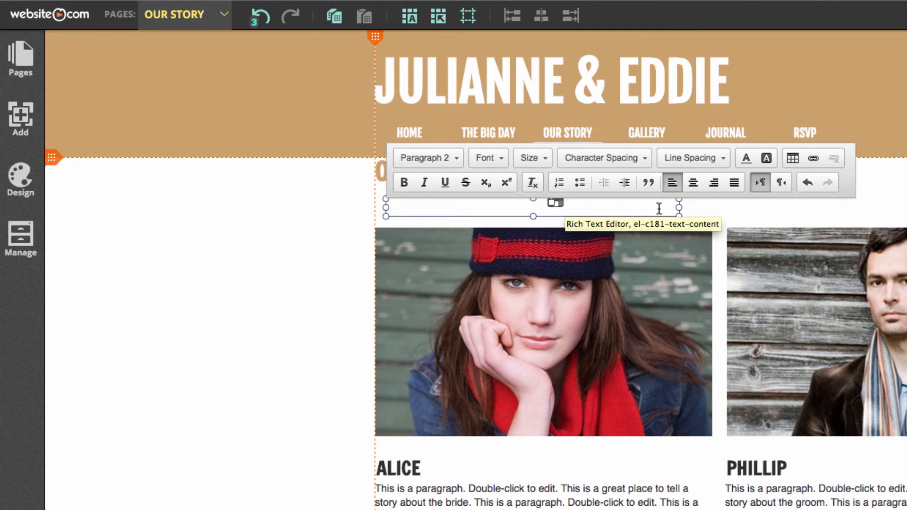
# Step: Apply the Title 2 style to the 'Many of you have heard the story…' intro sentence
pyautogui.moveTo(532, 210); pyautogui.dragTo(353, 193)
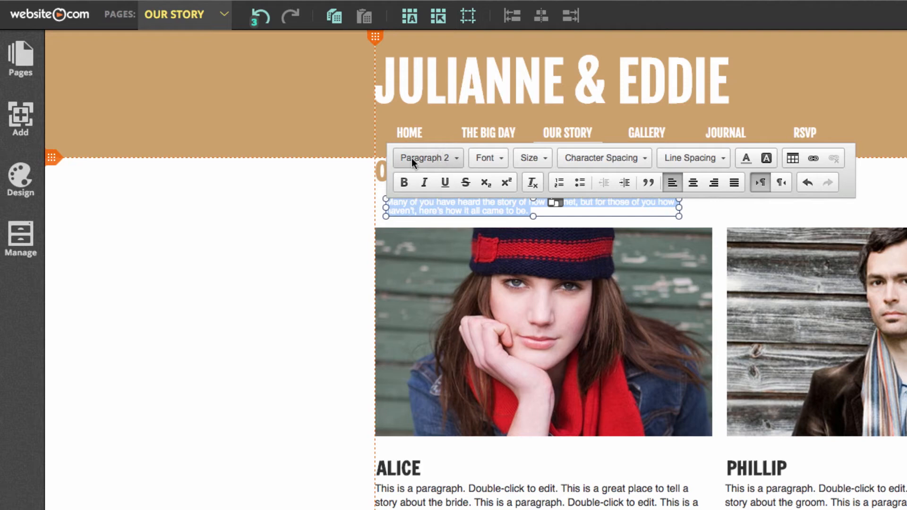
pyautogui.click(446, 157)
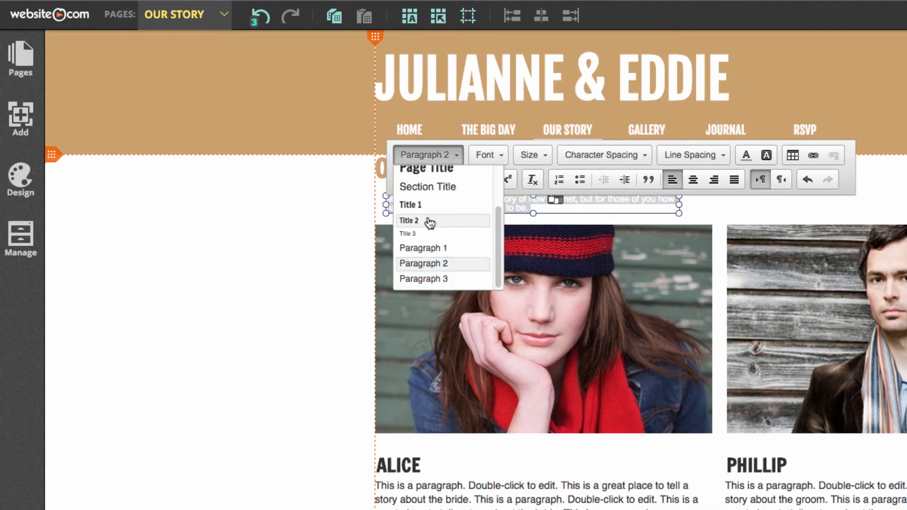
pyautogui.click(426, 221)
pyautogui.click(265, 246)
# Step: Position the intro under OUR STORY and widen it to the full page width
pyautogui.moveTo(426, 224); pyautogui.dragTo(411, 203)
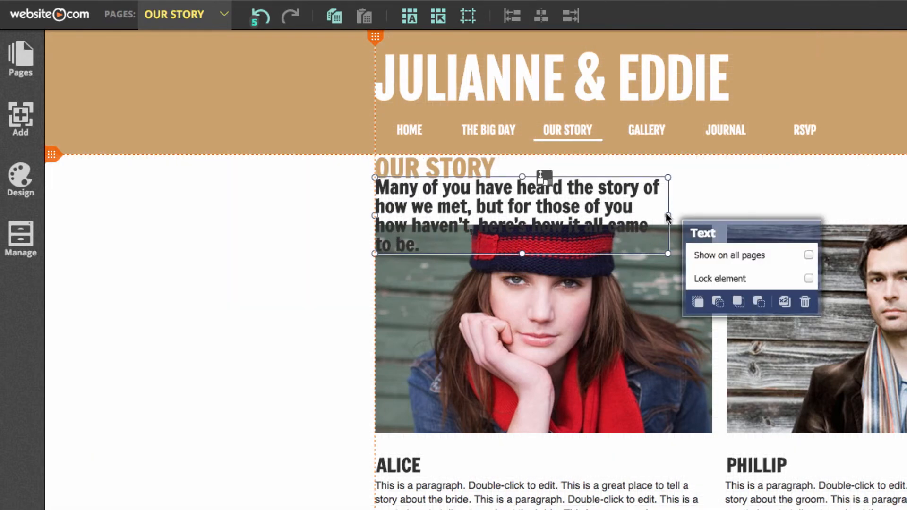
pyautogui.moveTo(667, 216); pyautogui.dragTo(906, 217)
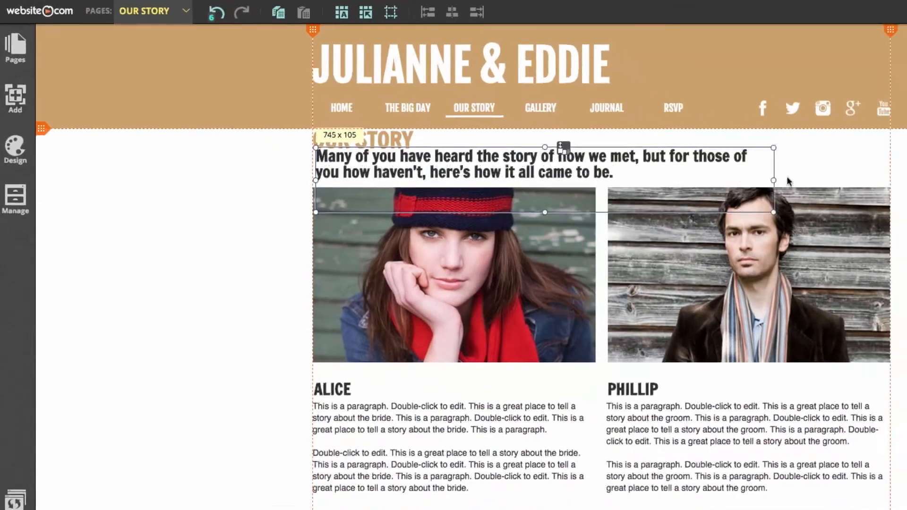
pyautogui.moveTo(787, 181); pyautogui.dragTo(896, 180)
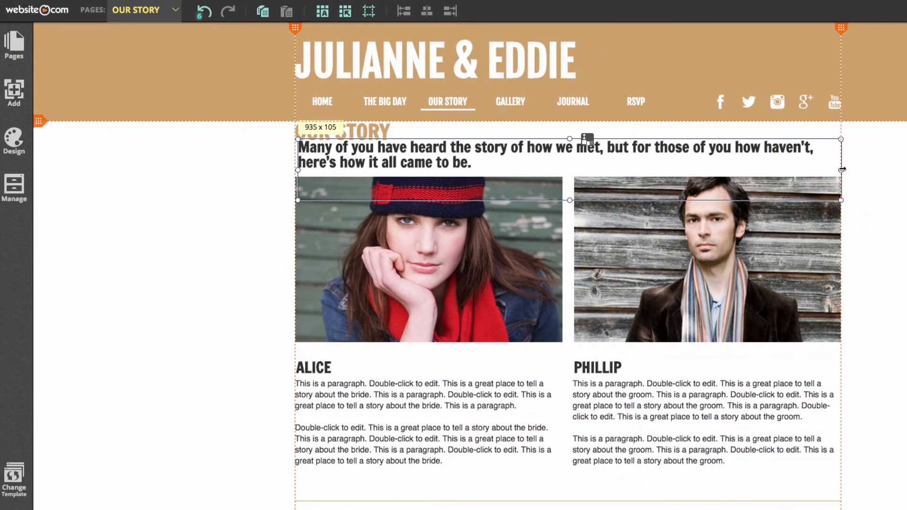
pyautogui.click(906, 200)
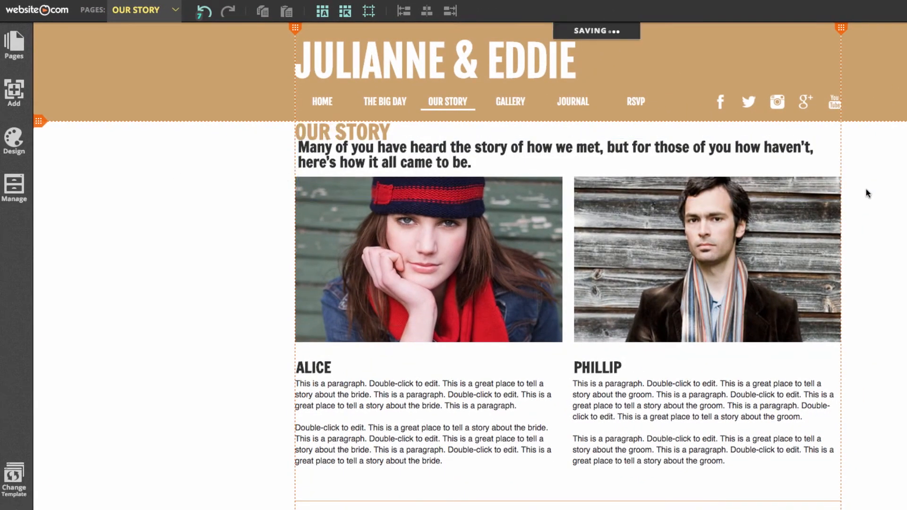
pyautogui.moveTo(462, 161); pyautogui.dragTo(461, 164)
pyautogui.click(875, 168)
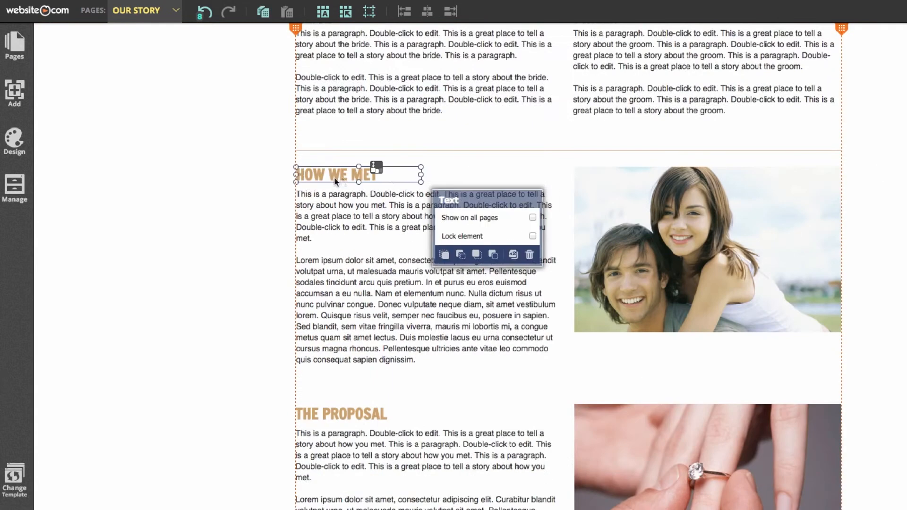
# Step: Rename the HOW WE MET and THE PROPOSAL headings to Bride's Story and Groom's Story
pyautogui.moveTo(378, 174); pyautogui.dragTo(279, 176)
pyautogui.write("Bride's Story")
pyautogui.doubleClick(378, 414)
pyautogui.moveTo(387, 415); pyautogui.dragTo(289, 415)
pyautogui.write("Groom's Story")
# Step: Replace the Bride's Story placeholder with the bride's story from the wedding document
pyautogui.click(429, 364)
pyautogui.doubleClick(429, 363)
pyautogui.moveTo(425, 361); pyautogui.dragTo(293, 191)
pyautogui.click(660, 506)
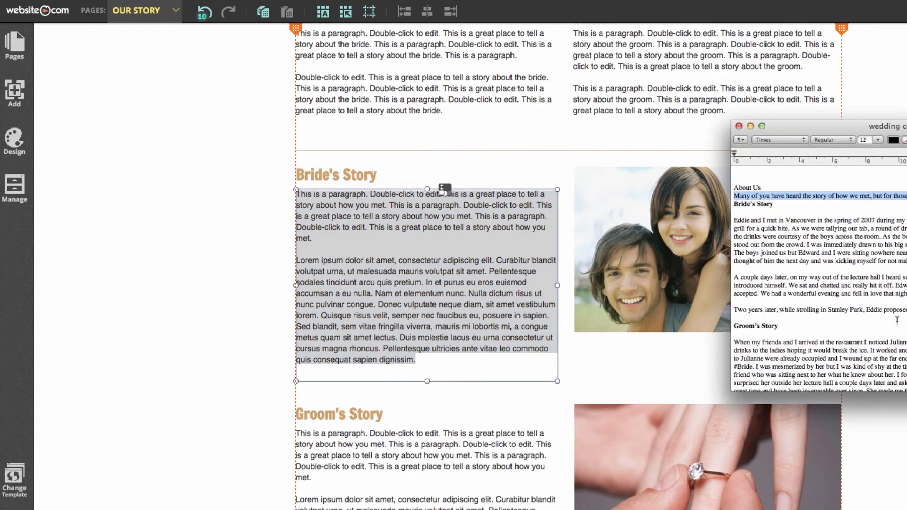
pyautogui.moveTo(904, 310); pyautogui.dragTo(702, 223)
pyautogui.press('super+c')
pyautogui.click(488, 205)
pyautogui.press('super+v')
pyautogui.scroll(-5, 407, 326)
pyautogui.click(379, 279)
# Step: Move the Groom's Story heading, paragraph and ring photo further down
pyautogui.keyDown('shift'); pyautogui.click(357, 184); pyautogui.keyUp('shift')
pyautogui.keyDown('shift'); pyautogui.click(637, 243); pyautogui.keyUp('shift')
pyautogui.moveTo(400, 285); pyautogui.dragTo(401, 332)
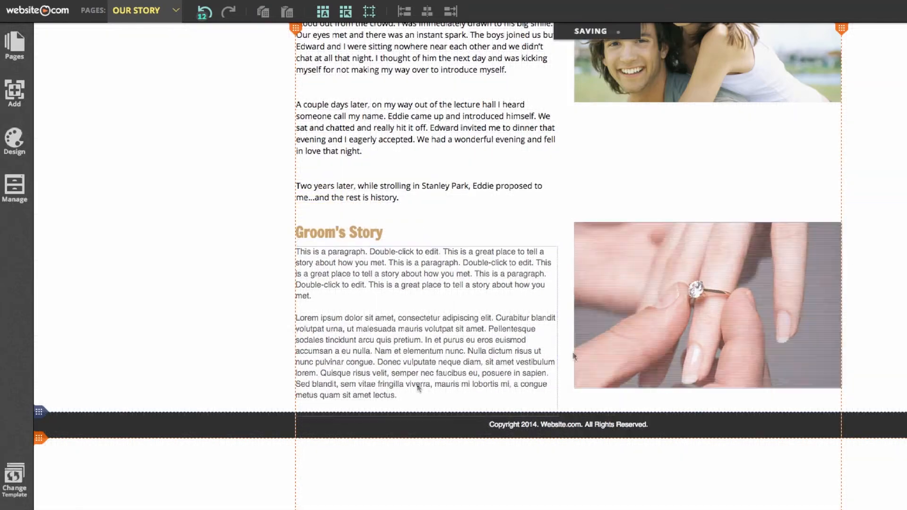
# Step: Replace the Groom's Story placeholder with the groom's story from the wedding document
pyautogui.doubleClick(419, 388)
pyautogui.moveTo(418, 394); pyautogui.dragTo(294, 249)
pyautogui.click(643, 506)
pyautogui.scroll(-3, 815, 312)
pyautogui.moveTo(818, 316); pyautogui.dragTo(726, 258)
pyautogui.press('super+c')
pyautogui.click(397, 346)
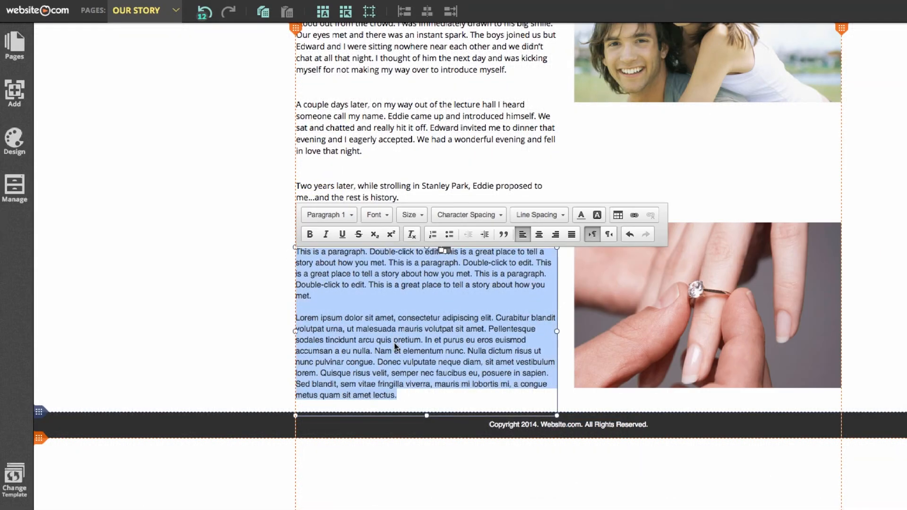
pyautogui.press('super+v')
pyautogui.click(239, 298)
pyautogui.scroll(15, 241, 295)
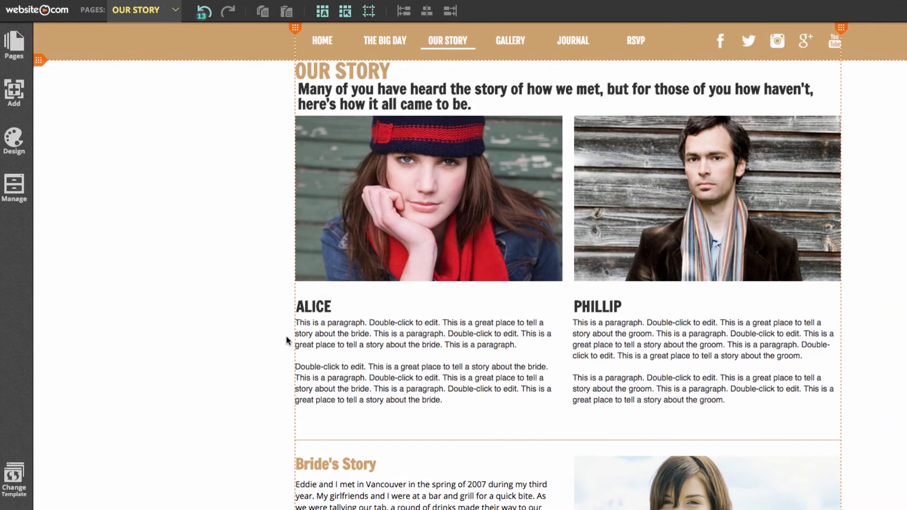
# Step: Delete the placeholder paragraphs under the ALICE and PHILLIP portraits
pyautogui.click(387, 354)
pyautogui.rightClick(567, 361)
pyautogui.click(671, 428)
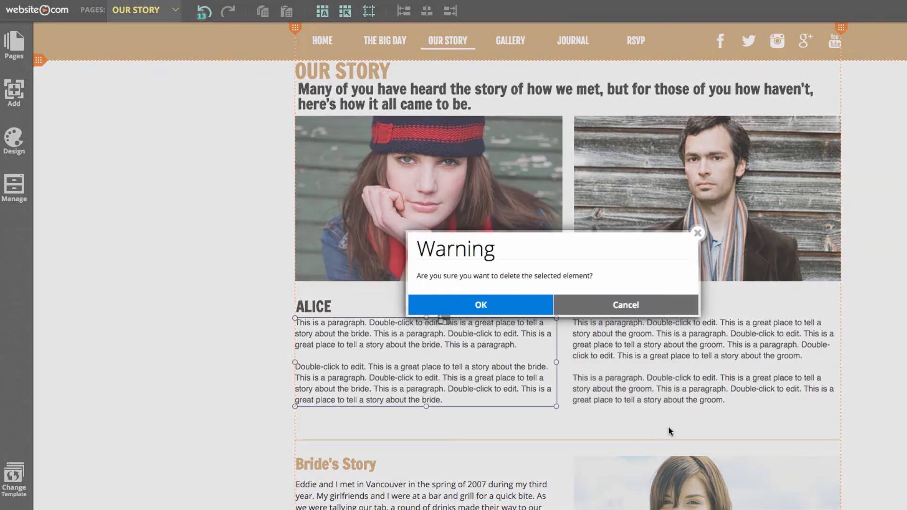
pyautogui.click(524, 306)
pyautogui.click(602, 358)
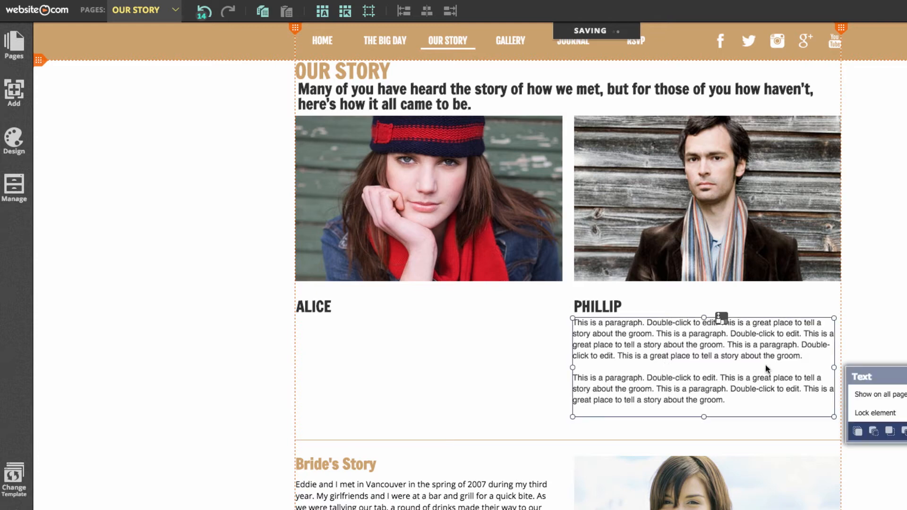
pyautogui.moveTo(892, 371); pyautogui.dragTo(619, 317)
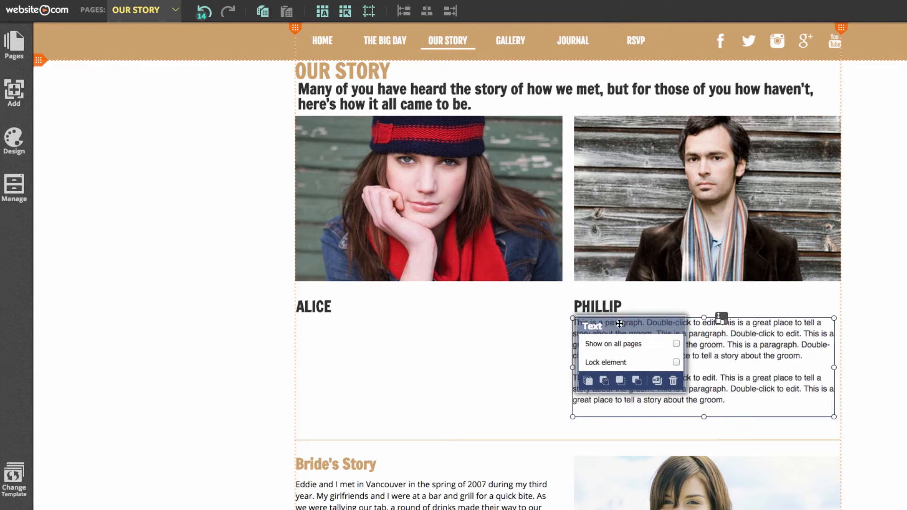
pyautogui.click(677, 385)
pyautogui.click(510, 304)
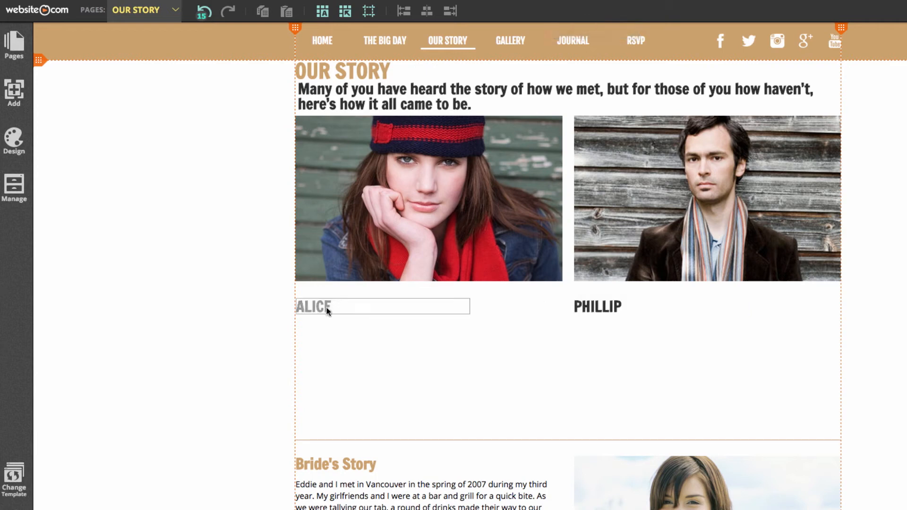
# Step: Change the portrait captions from ALICE and PHILLIP to JULIANNE and EDDIE
pyautogui.scroll(-1, 696, 282)
pyautogui.scroll(3, 574, 259)
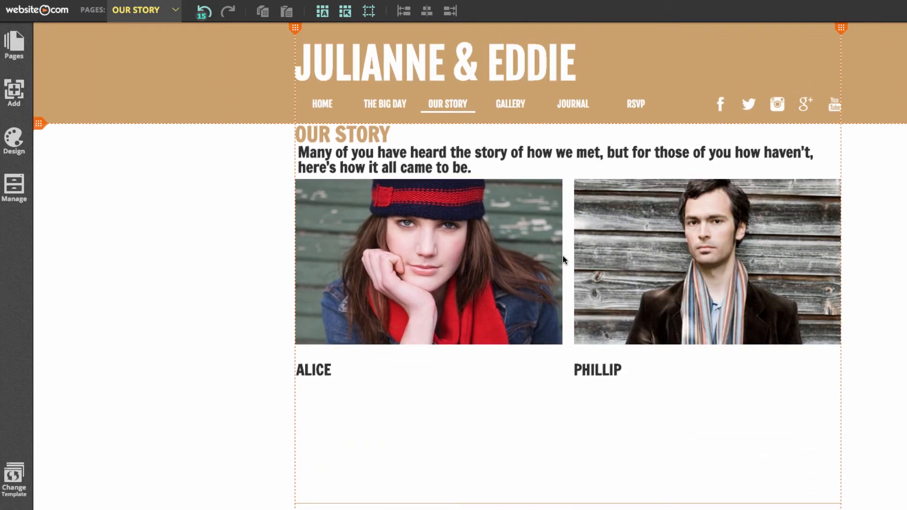
pyautogui.click(332, 375)
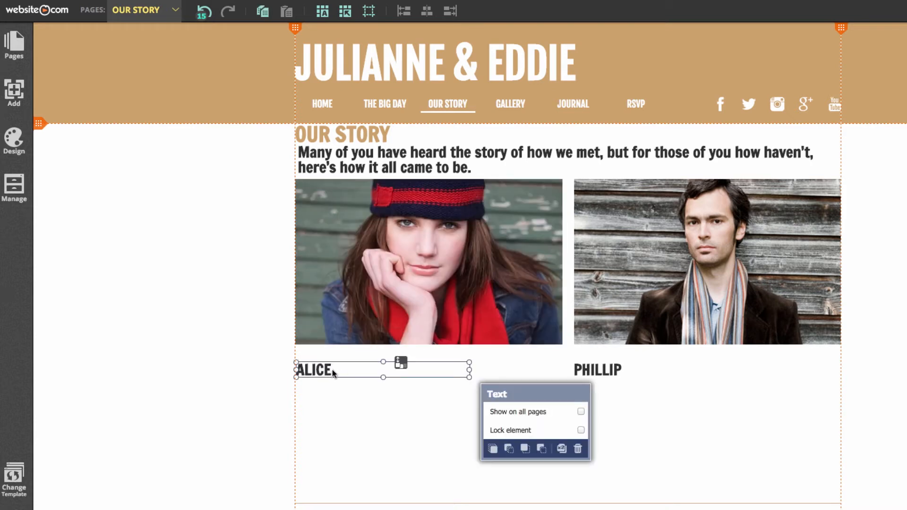
pyautogui.click(349, 374)
pyautogui.moveTo(349, 374); pyautogui.dragTo(264, 367)
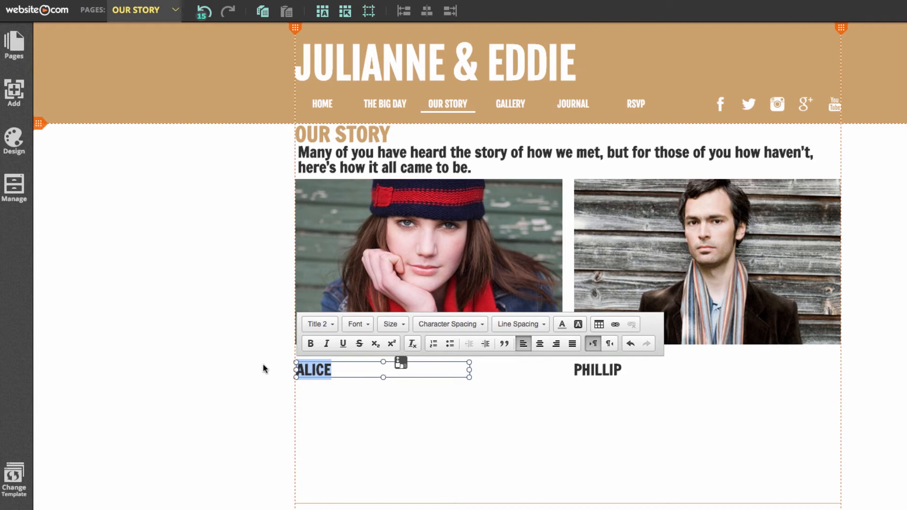
pyautogui.write('JULIANNE')
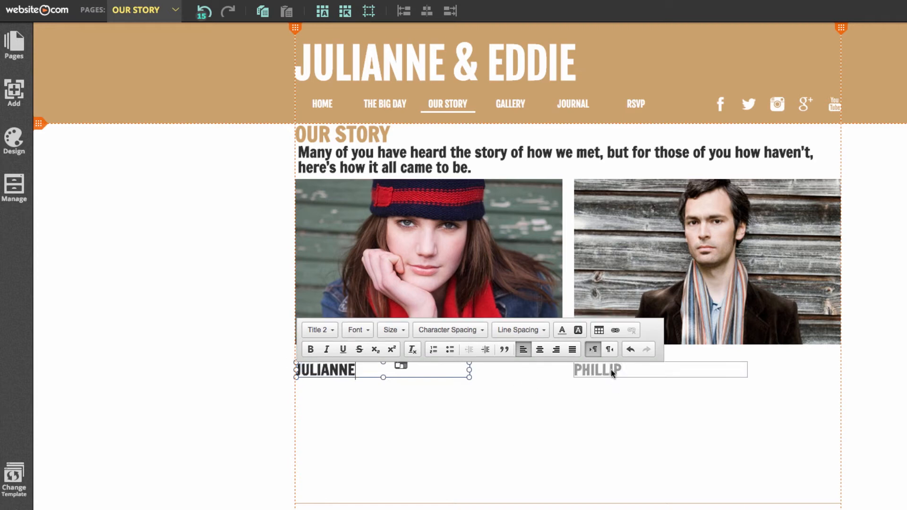
pyautogui.click(610, 371)
pyautogui.click(624, 371)
pyautogui.moveTo(625, 371); pyautogui.dragTo(560, 371)
pyautogui.write('EDDIE')
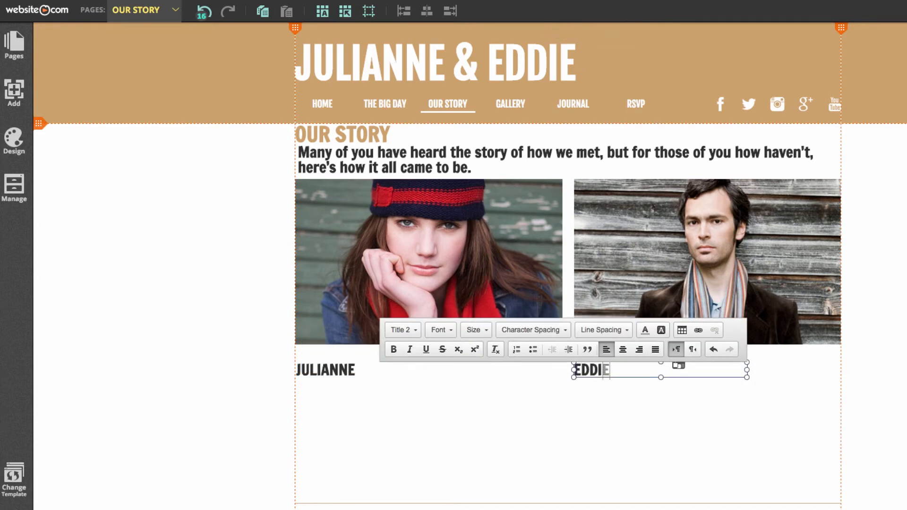
pyautogui.press('Escape')
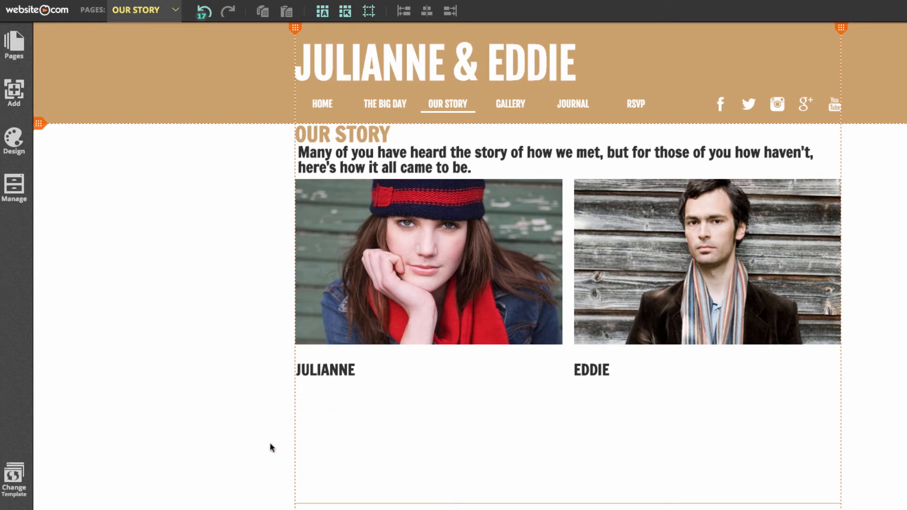
pyautogui.scroll(-1, 471, 422)
# Step: Move the Bride's and Groom's Story sections up directly beneath the name captions
pyautogui.scroll(-10, 447, 385)
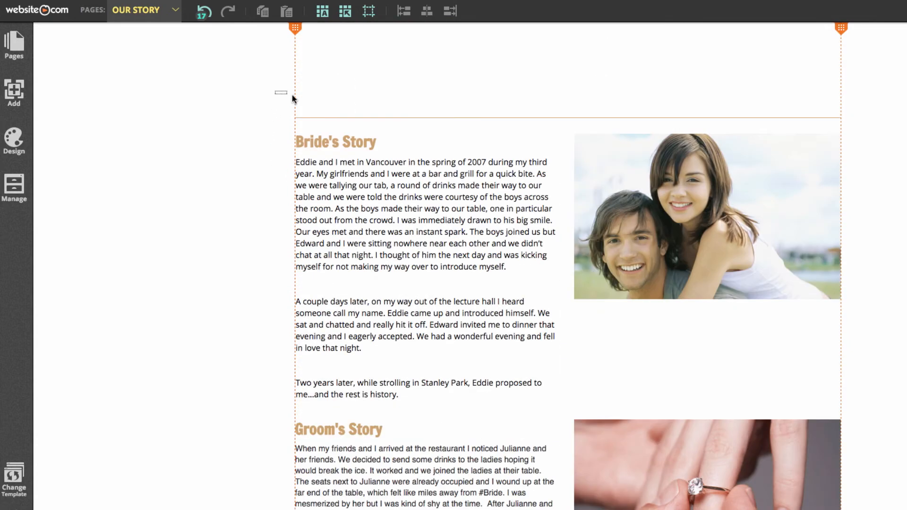
pyautogui.moveTo(292, 97); pyautogui.dragTo(880, 373)
pyautogui.scroll(-1, 688, 405)
pyautogui.scroll(13, 573, 305)
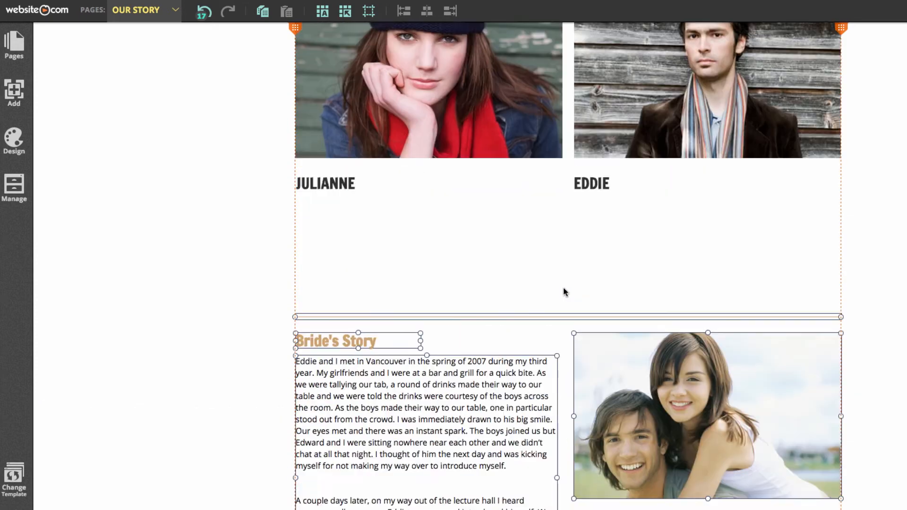
pyautogui.moveTo(481, 388); pyautogui.dragTo(478, 283)
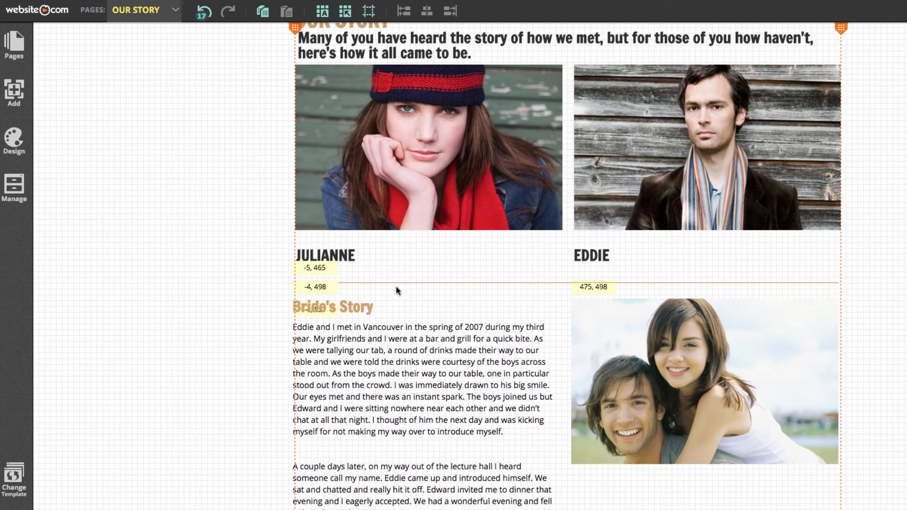
pyautogui.moveTo(396, 286); pyautogui.dragTo(396, 286)
# Step: Shorten the page content to 1326 px so the footer rises closer
pyautogui.scroll(-2, 225, 325)
pyautogui.scroll(-10, 226, 325)
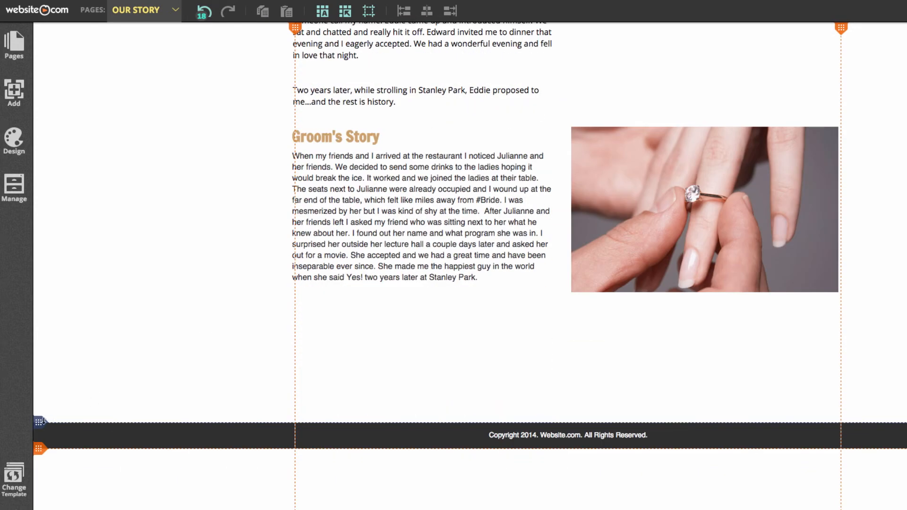
pyautogui.moveTo(43, 424)
pyautogui.moveTo(39, 423); pyautogui.dragTo(40, 312)
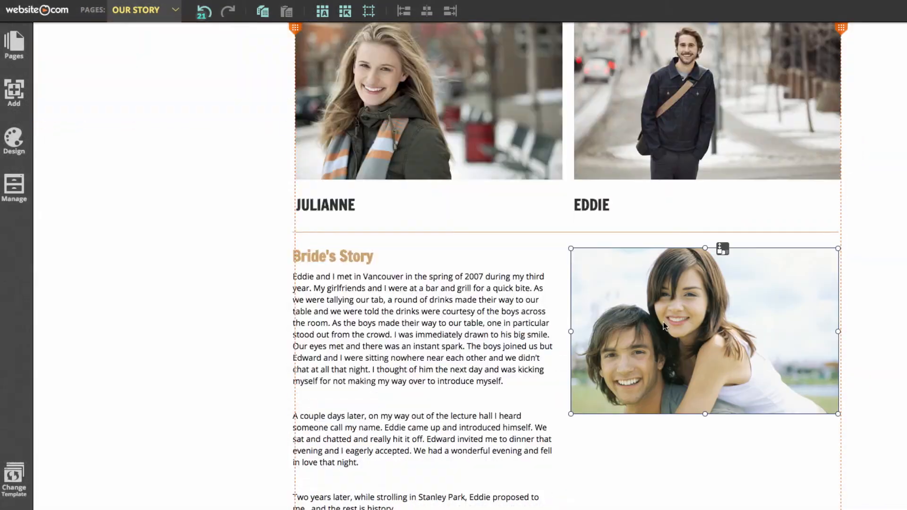
# Step: Replace the story photo with the desert couple picture instead of the ring photo
pyautogui.doubleClick(663, 322)
pyautogui.scroll(-5, 617, 283)
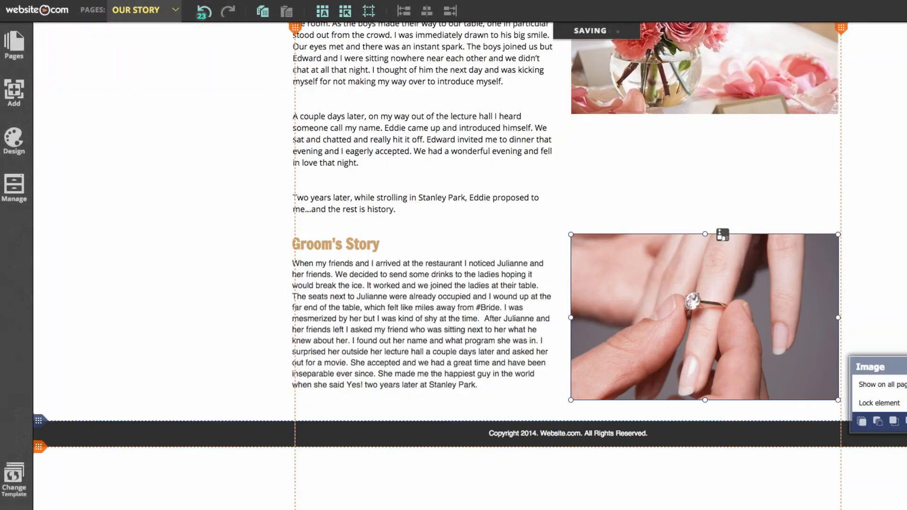
pyautogui.doubleClick(663, 321)
pyautogui.scroll(-8, 650, 293)
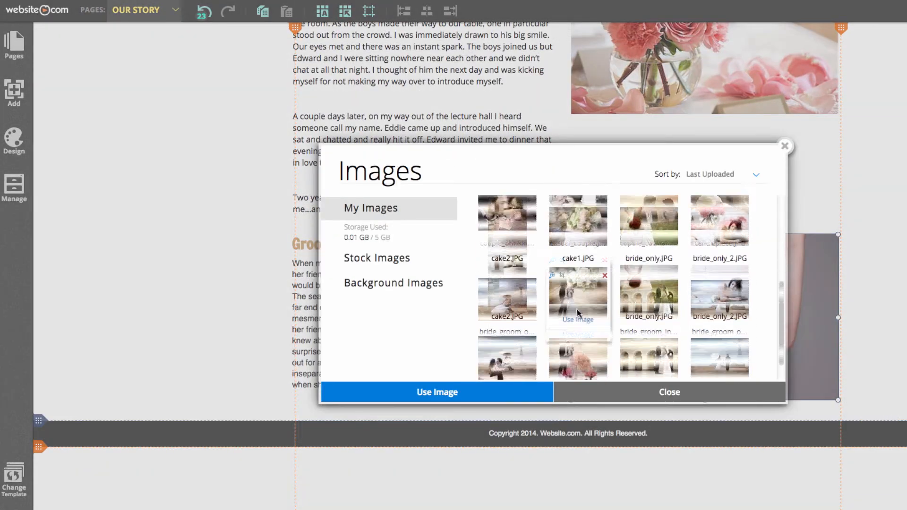
pyautogui.click(577, 334)
pyautogui.click(809, 189)
pyautogui.scroll(-1, 862, 402)
# Step: Select the lower story sections and nudge them slightly into alignment
pyautogui.moveTo(862, 401); pyautogui.dragTo(298, 105)
pyautogui.click(266, 211)
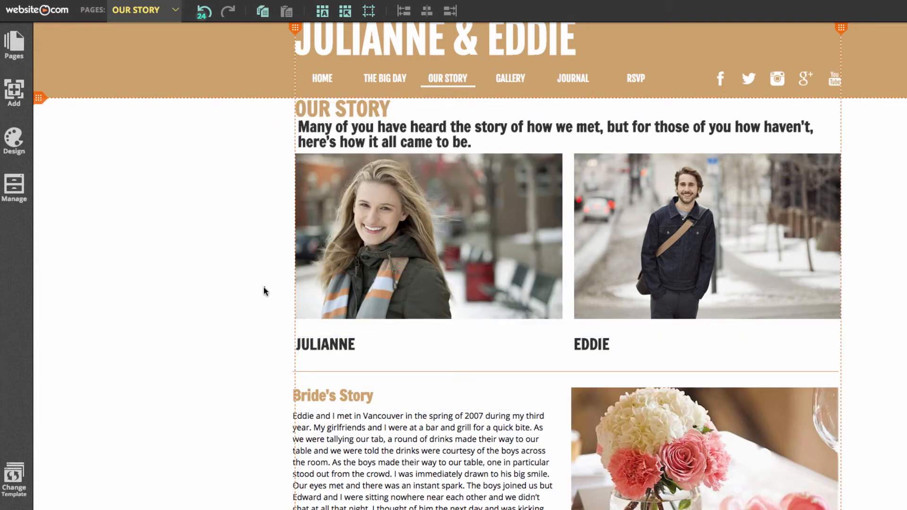
pyautogui.scroll(-3, 264, 286)
pyautogui.moveTo(273, 229); pyautogui.dragTo(830, 361)
pyautogui.moveTo(492, 311); pyautogui.dragTo(497, 314)
pyautogui.scroll(7, 752, 285)
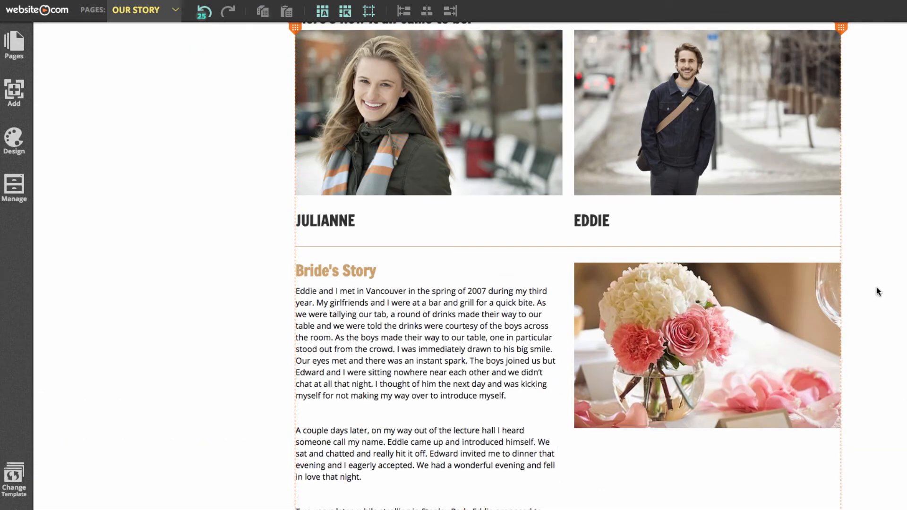
pyautogui.scroll(3, 874, 292)
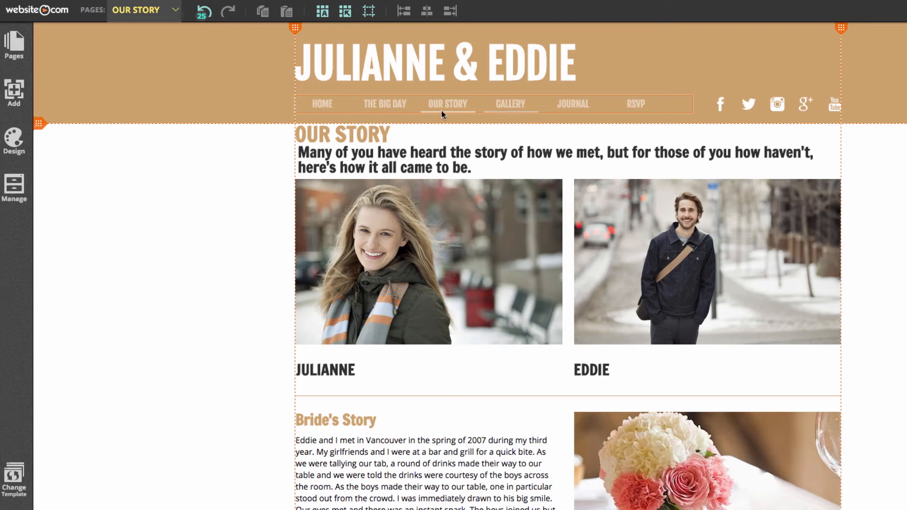
# Step: On the GALLERY page, edit the Masonry gallery and delete all five placeholder images
pyautogui.click(112, 11)
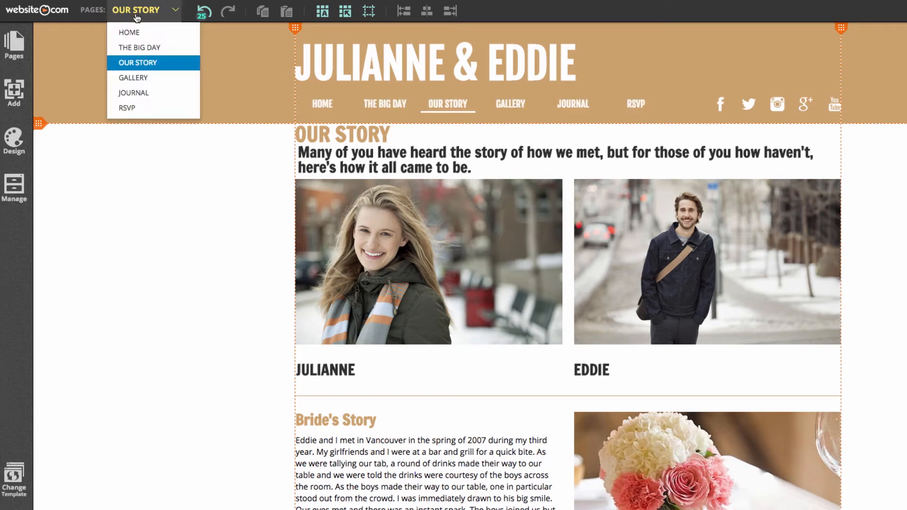
pyautogui.click(151, 77)
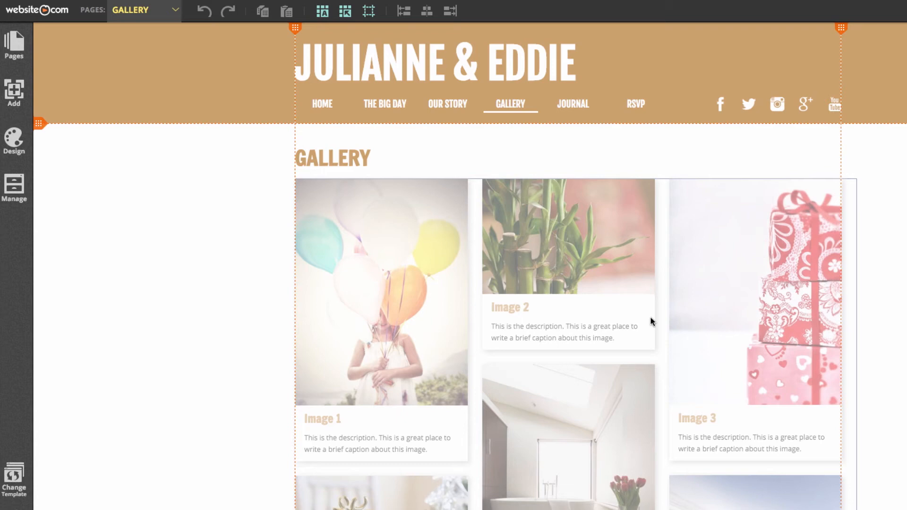
pyautogui.click(569, 388)
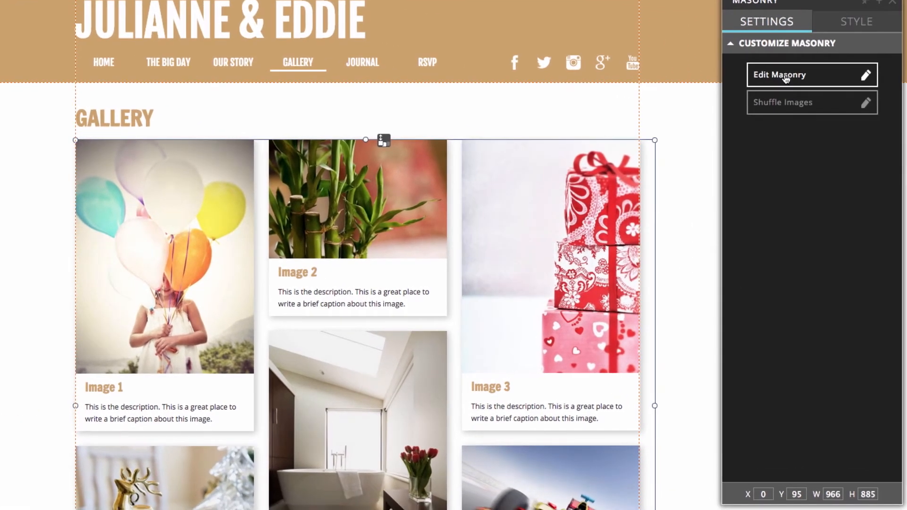
pyautogui.click(785, 77)
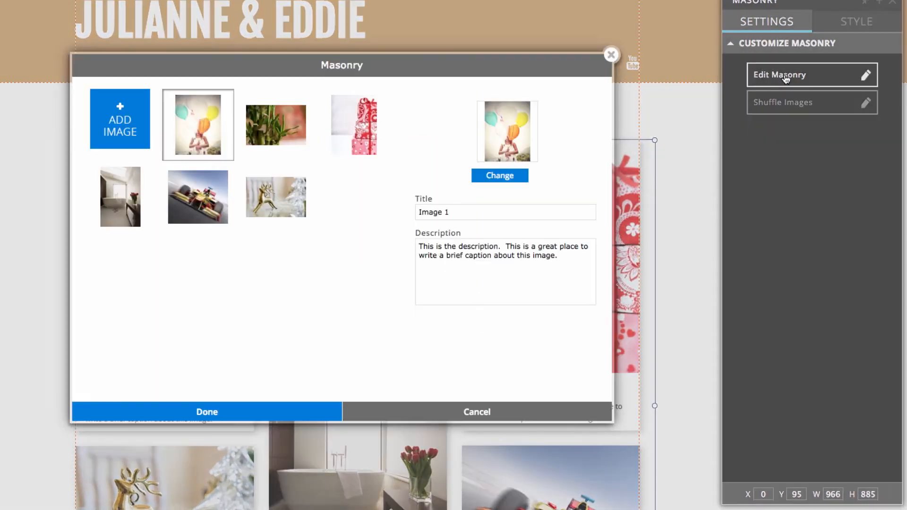
pyautogui.moveTo(226, 119)
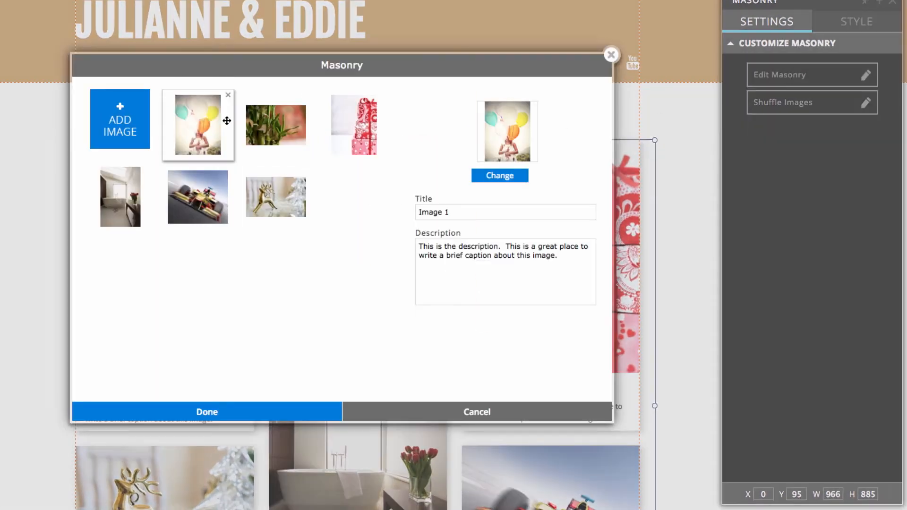
pyautogui.click(228, 96)
pyautogui.click(228, 96)
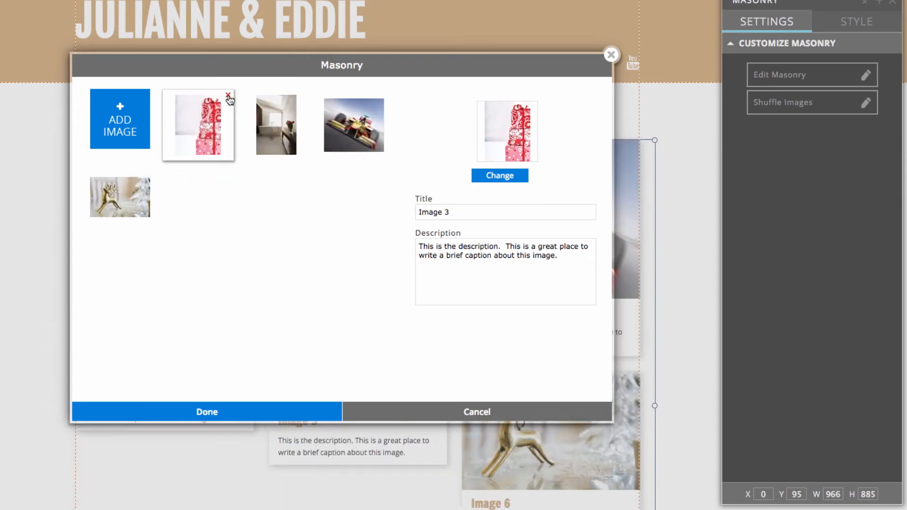
pyautogui.click(228, 96)
pyautogui.click(228, 95)
pyautogui.click(228, 97)
# Step: Pick cake1.JPG and two bride-and-groom photos, including the arches shot, from the image library
pyautogui.click(111, 135)
pyautogui.scroll(-1, 436, 257)
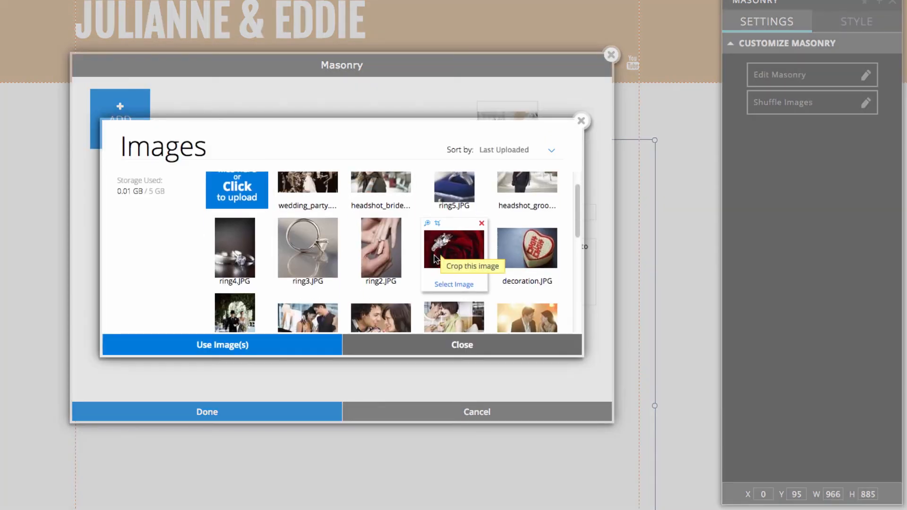
pyautogui.scroll(-1, 340, 237)
pyautogui.scroll(-3, 385, 231)
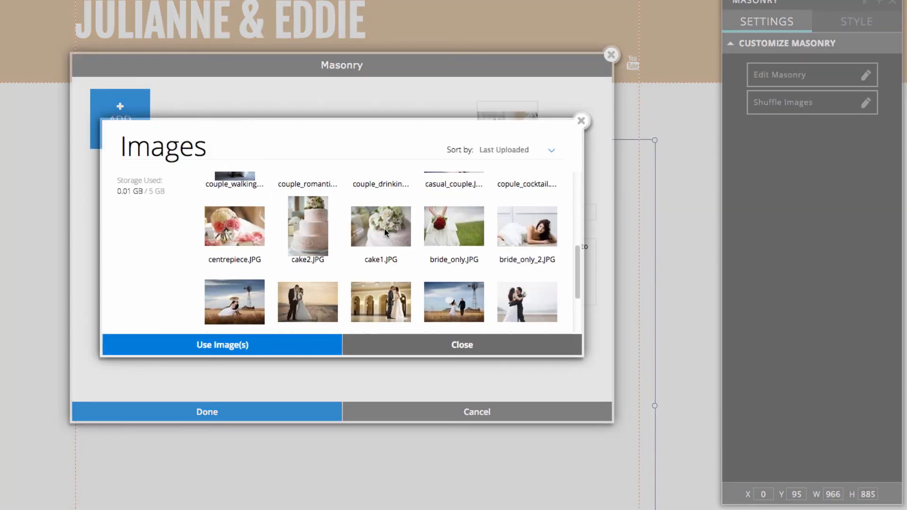
pyautogui.moveTo(385, 252)
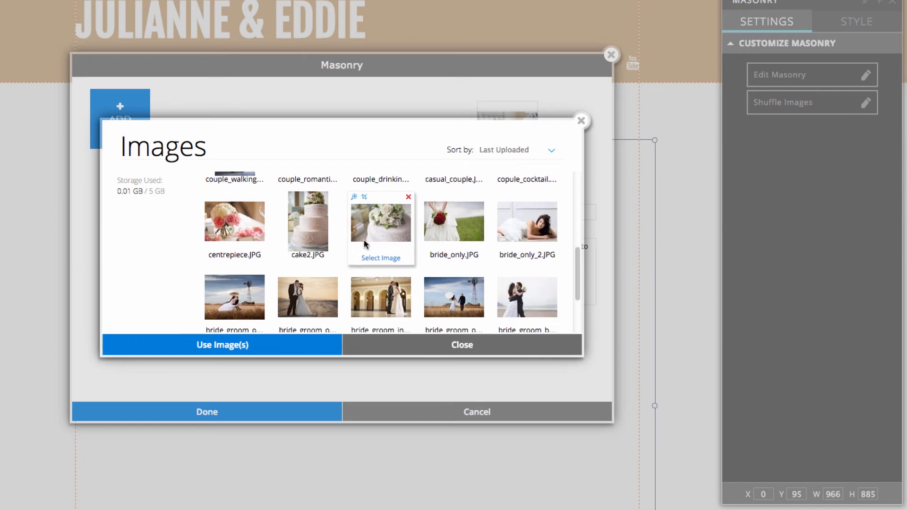
pyautogui.scroll(1, 364, 244)
pyautogui.click(367, 257)
pyautogui.scroll(-3, 367, 257)
pyautogui.moveTo(444, 230)
pyautogui.click(242, 223)
pyautogui.click(384, 231)
# Step: Add the hand-with-ring, ring1.JPG, wedding party and couple walking photos, then confirm the gallery
pyautogui.scroll(8, 383, 248)
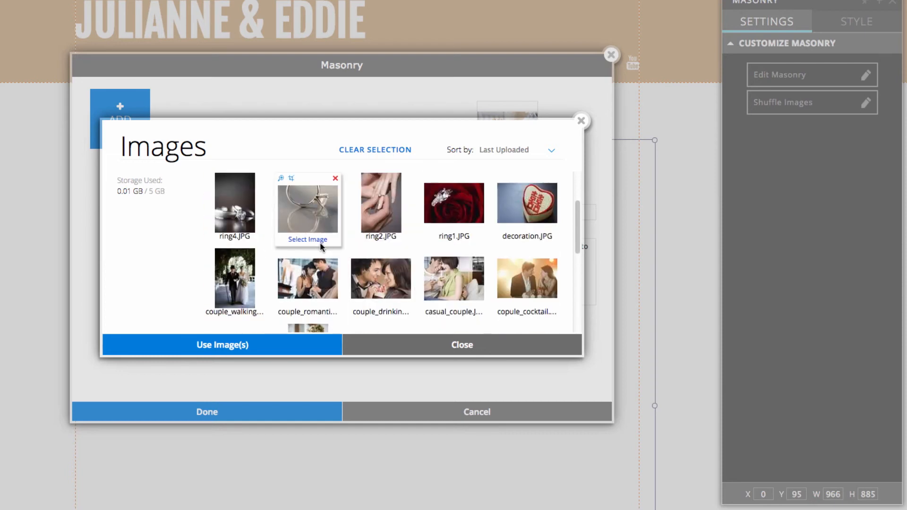
pyautogui.click(378, 232)
pyautogui.scroll(2, 377, 232)
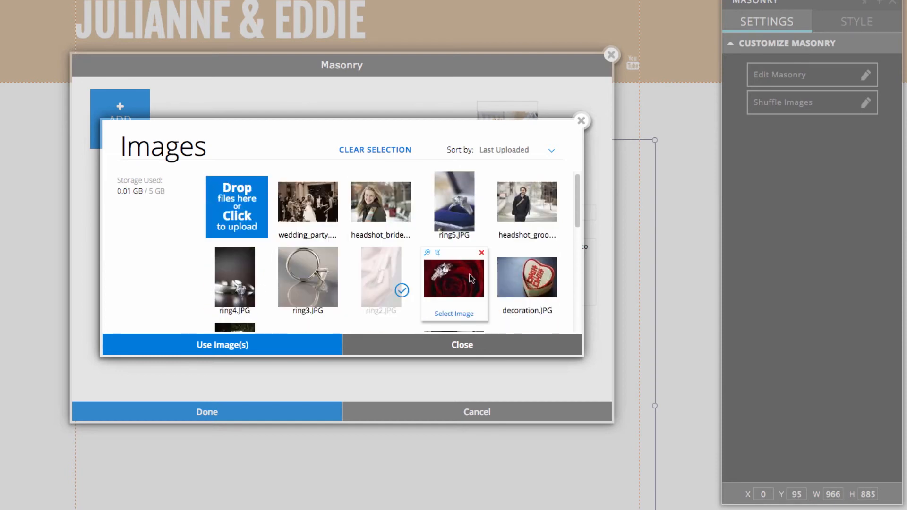
pyautogui.click(454, 279)
pyautogui.click(331, 215)
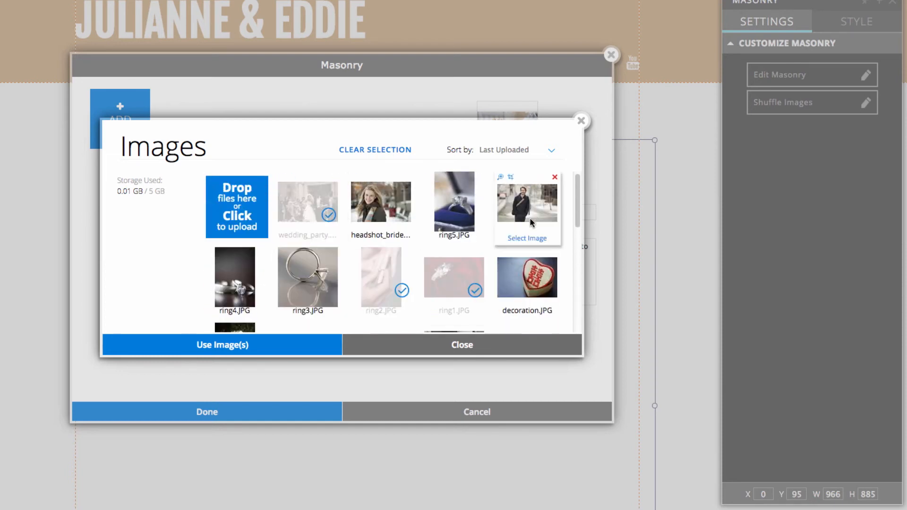
pyautogui.scroll(-3, 378, 226)
pyautogui.click(242, 221)
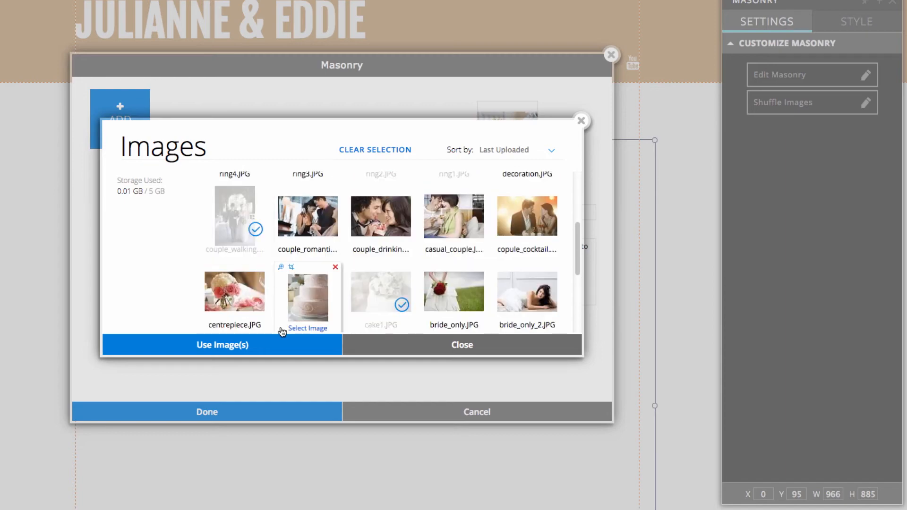
pyautogui.click(271, 349)
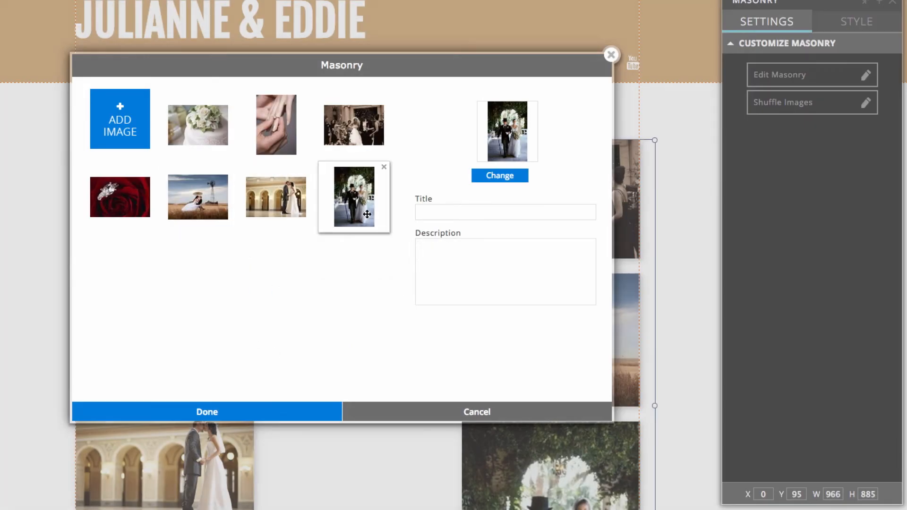
pyautogui.click(222, 414)
pyautogui.scroll(-4, 355, 393)
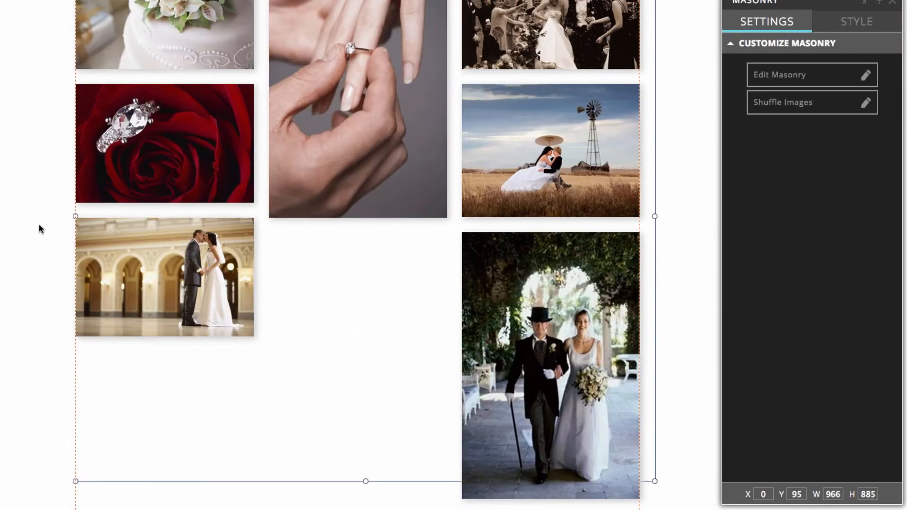
# Step: Shuffle the gallery images twice so the rose ring, hall kiss and windmill shots lead
pyautogui.scroll(2, 142, 186)
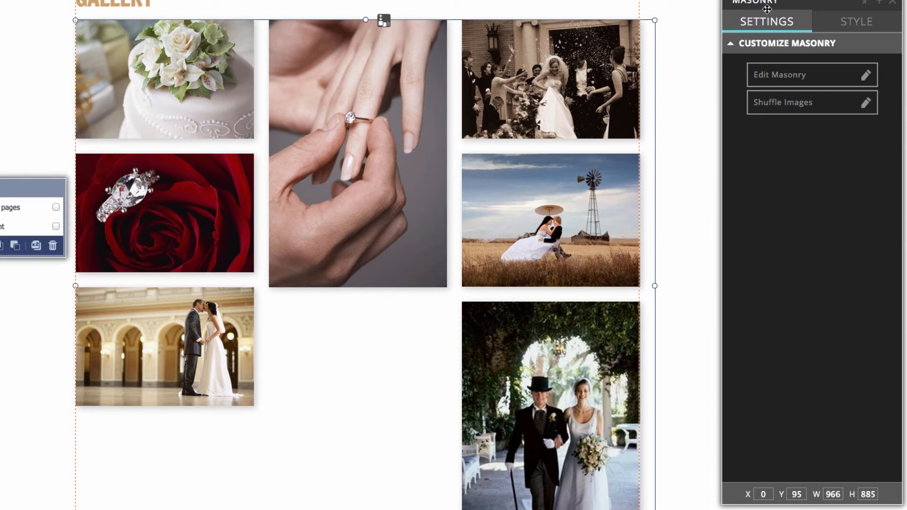
pyautogui.click(797, 107)
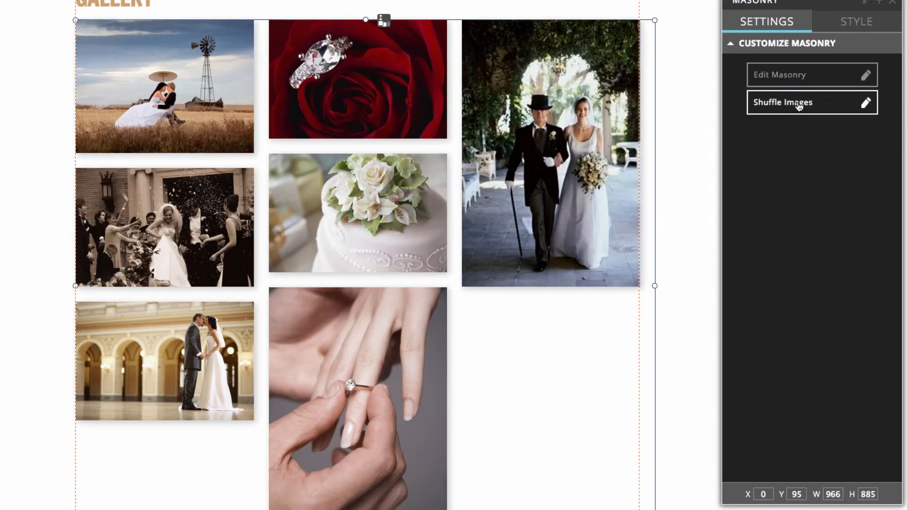
pyautogui.click(797, 107)
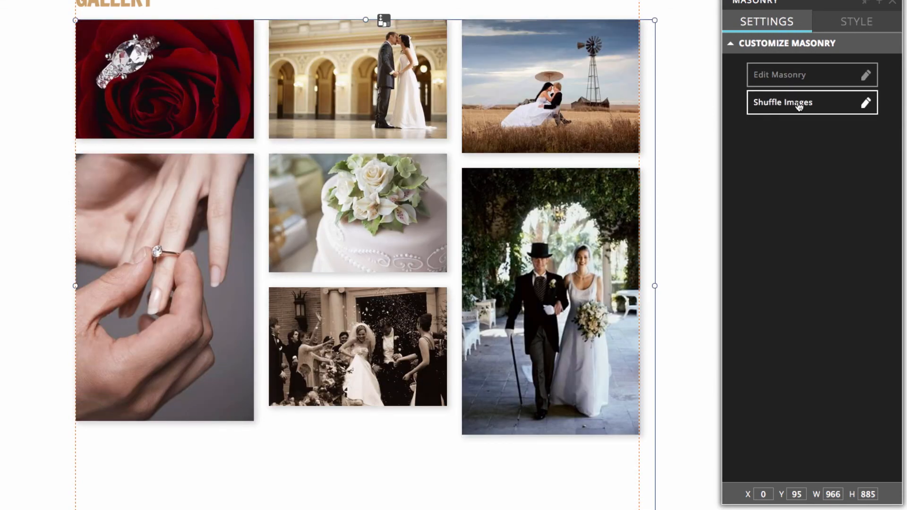
pyautogui.click(672, 231)
pyautogui.scroll(-3, 672, 231)
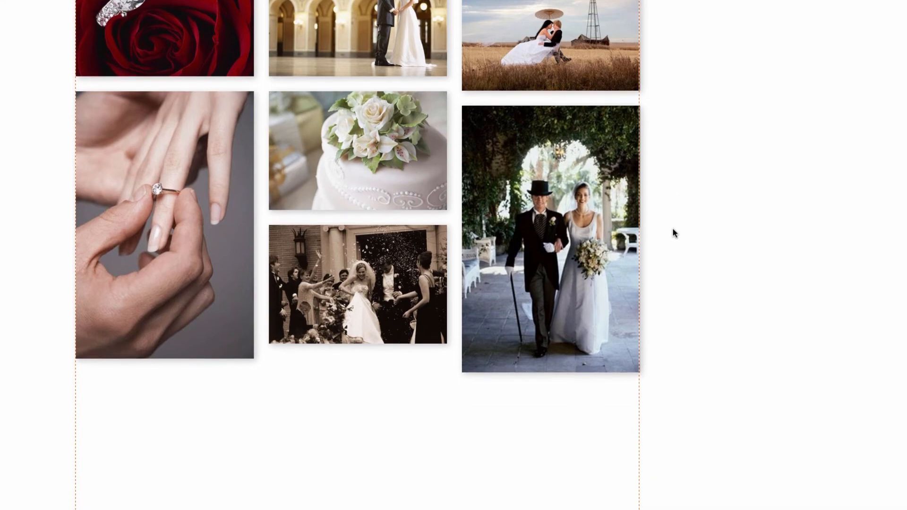
pyautogui.scroll(-5, 672, 231)
pyautogui.scroll(6, 672, 228)
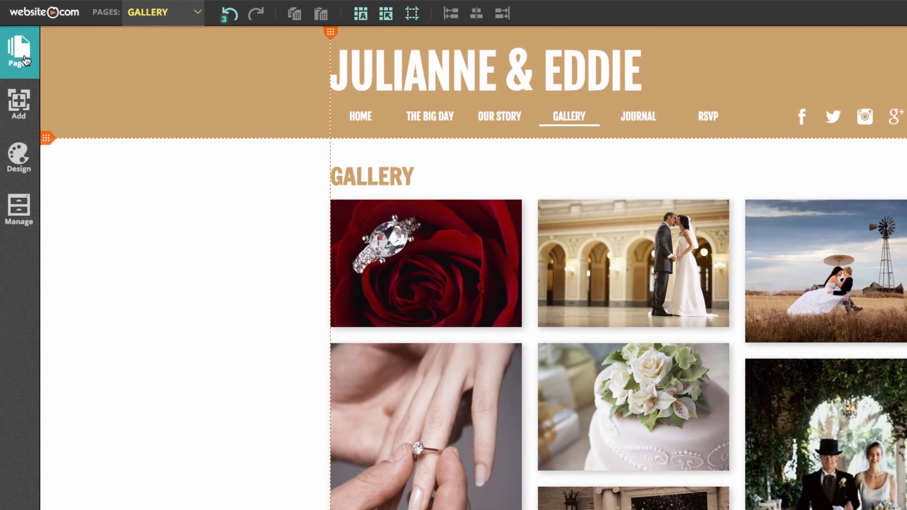
# Step: Change the JOURNAL page's name to OUR EVENTS in its page settings
pyautogui.click(26, 60)
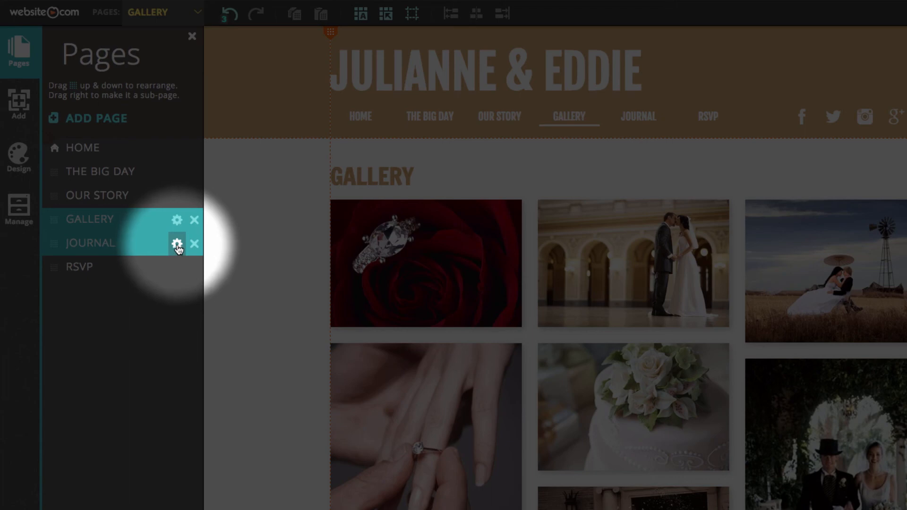
pyautogui.click(177, 244)
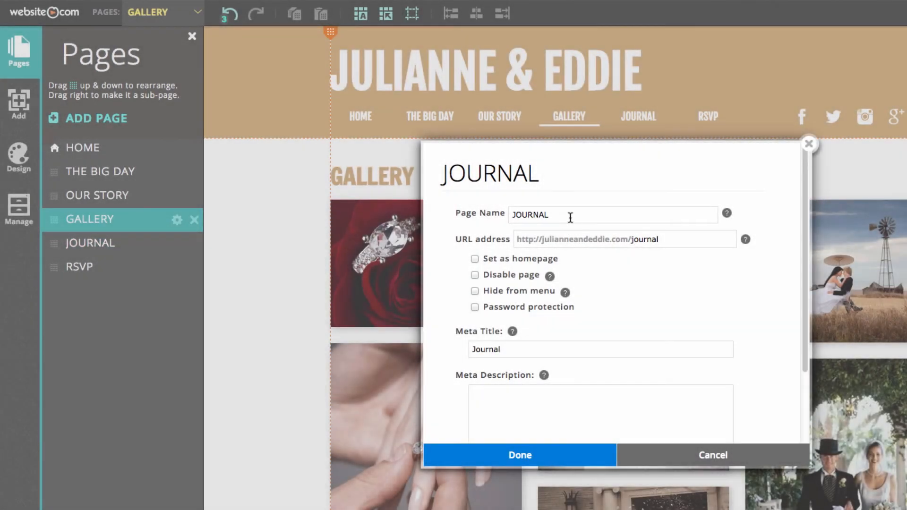
pyautogui.moveTo(571, 215); pyautogui.dragTo(482, 216)
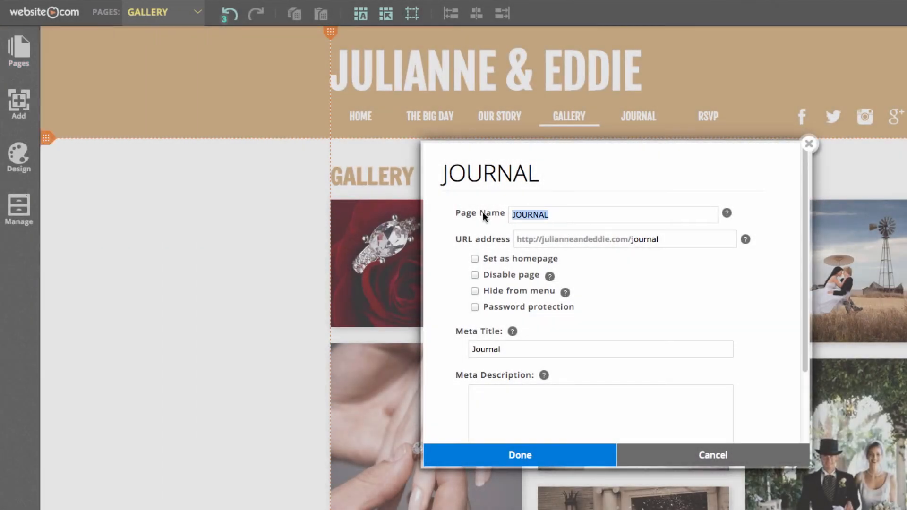
pyautogui.write('OUR EVENTS')
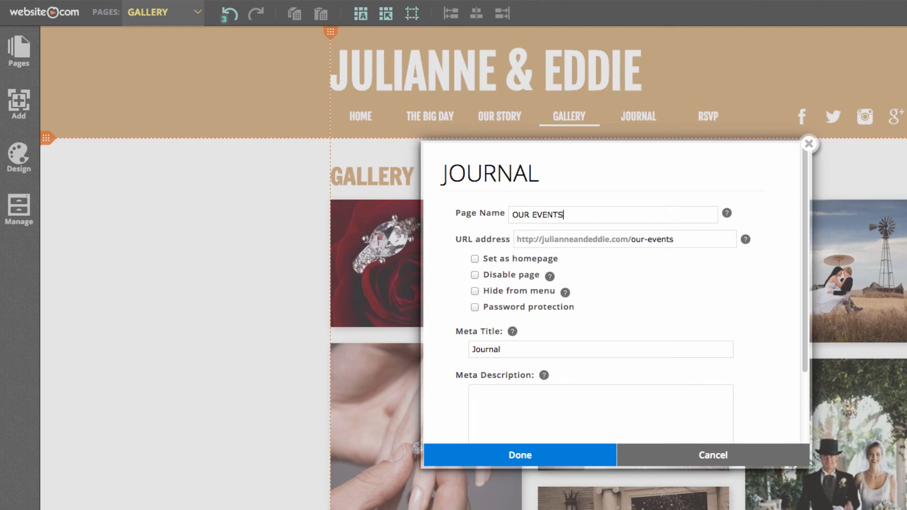
pyautogui.click(538, 456)
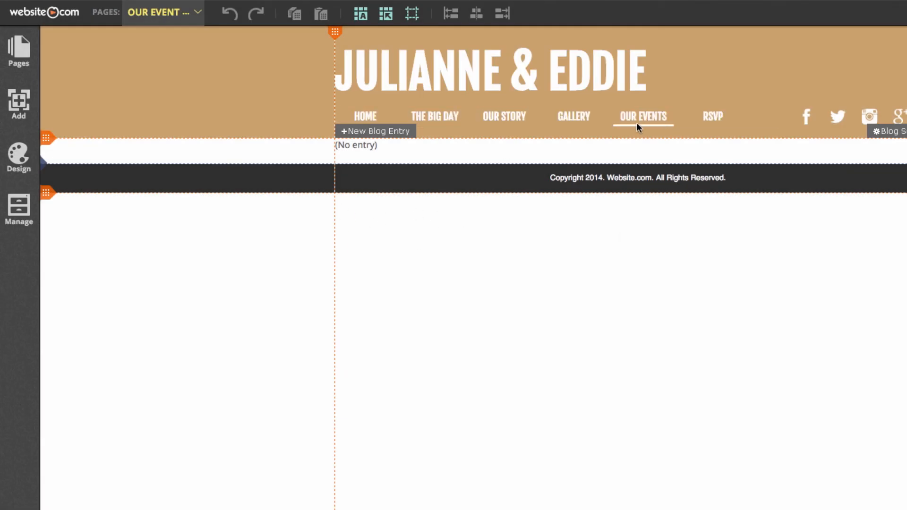
# Step: Start a new blog entry titled 'Bridal Shower'
pyautogui.click(365, 133)
pyautogui.click(417, 134)
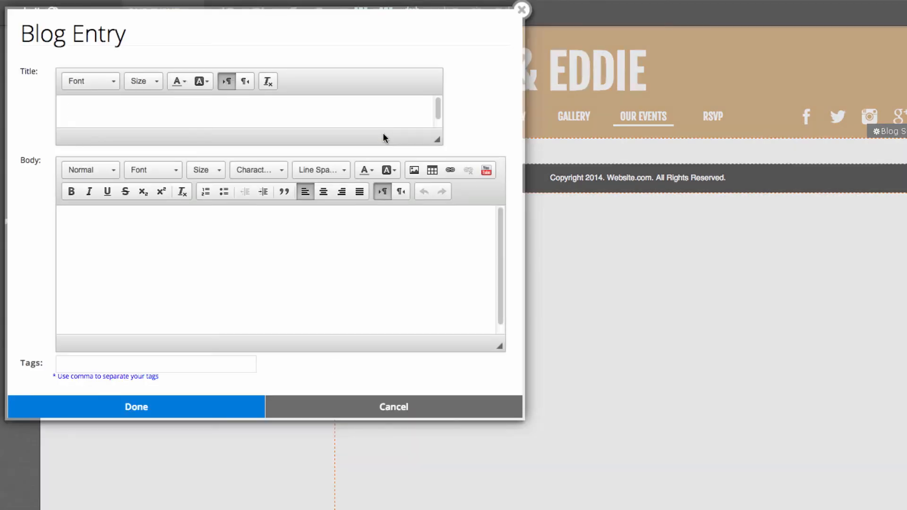
pyautogui.click(160, 119)
pyautogui.write('Bridal Shower')
# Step: Paste the June 25, 2011 date and the 'It's going to be' message into the post body
pyautogui.click(236, 290)
pyautogui.click(323, 509)
pyautogui.moveTo(906, 328); pyautogui.dragTo(848, 327)
pyautogui.click(262, 263)
pyautogui.write('June 25, 2011 – 3:30pm')
pyautogui.press('super+Tab')
pyautogui.moveTo(906, 346); pyautogui.dragTo(798, 343)
pyautogui.click(297, 248)
pyautogui.press('Return')
pyautogui.write('It’s going to be a great time girls!')
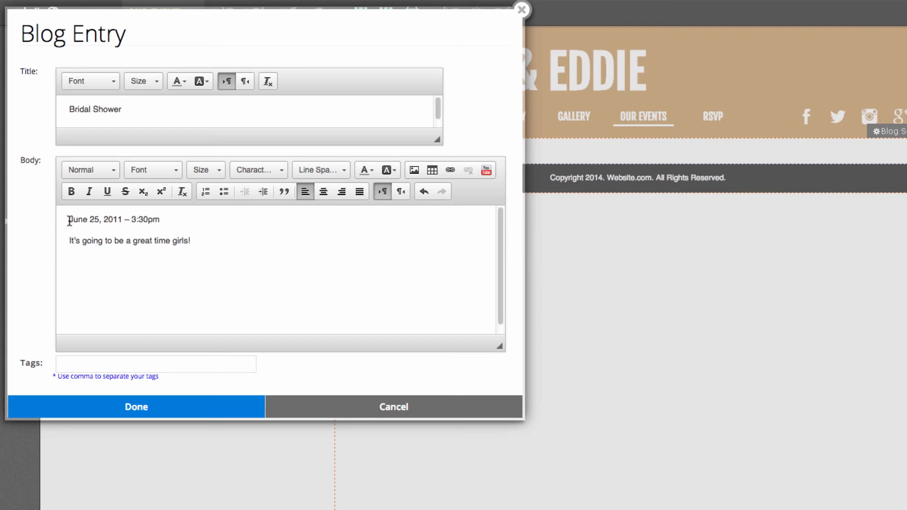
pyautogui.click(69, 220)
pyautogui.press('Return')
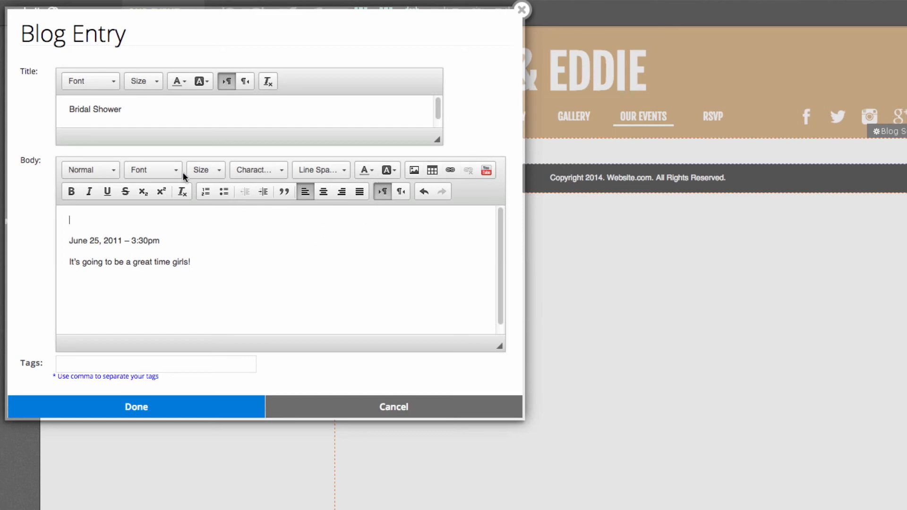
# Step: Insert cake1.JPG at width 300 above the text and save the post
pyautogui.click(415, 171)
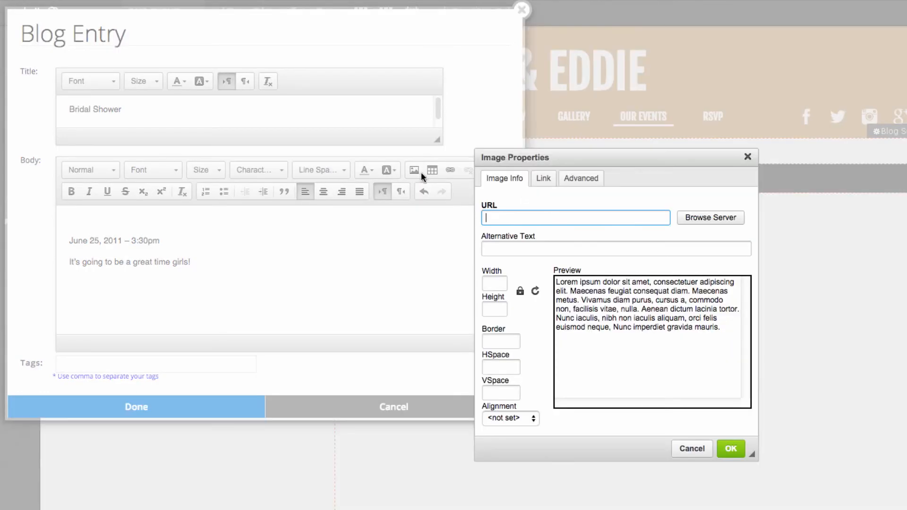
pyautogui.click(695, 222)
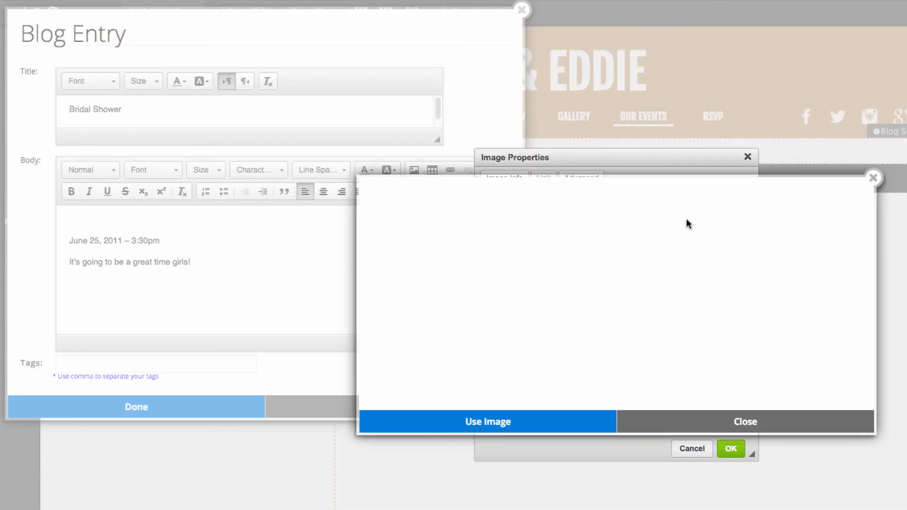
pyautogui.moveTo(649, 241)
pyautogui.scroll(-5, 648, 241)
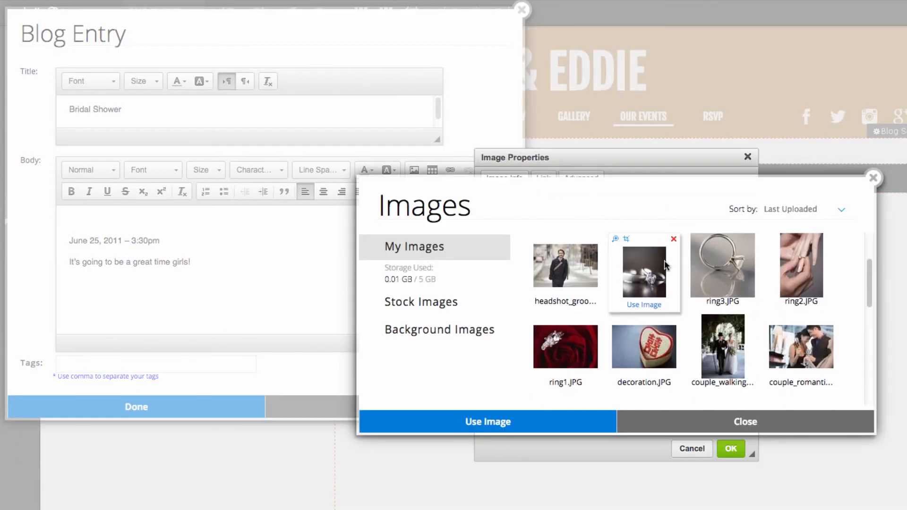
pyautogui.scroll(-5, 723, 291)
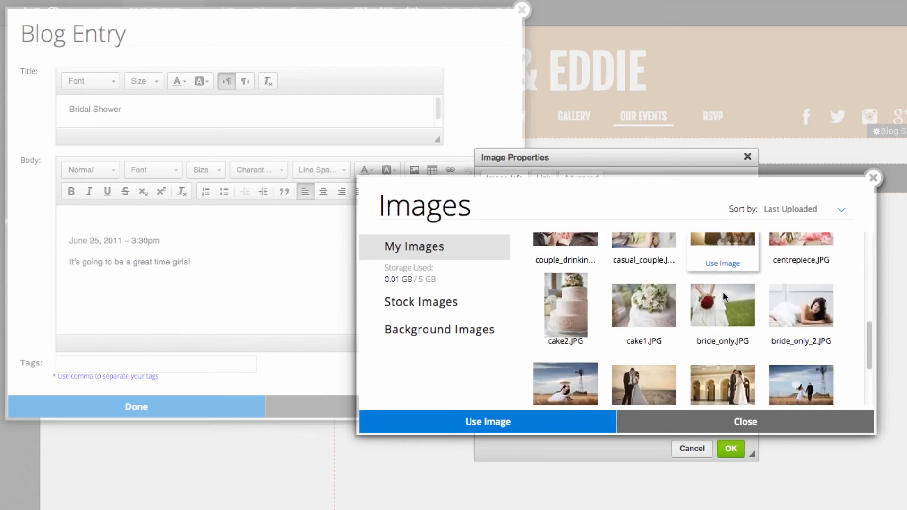
pyautogui.scroll(5, 725, 296)
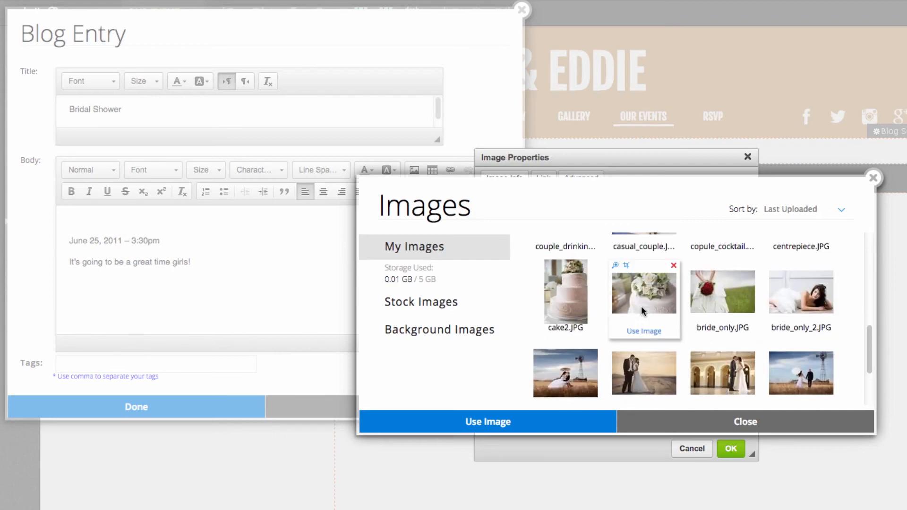
pyautogui.click(641, 312)
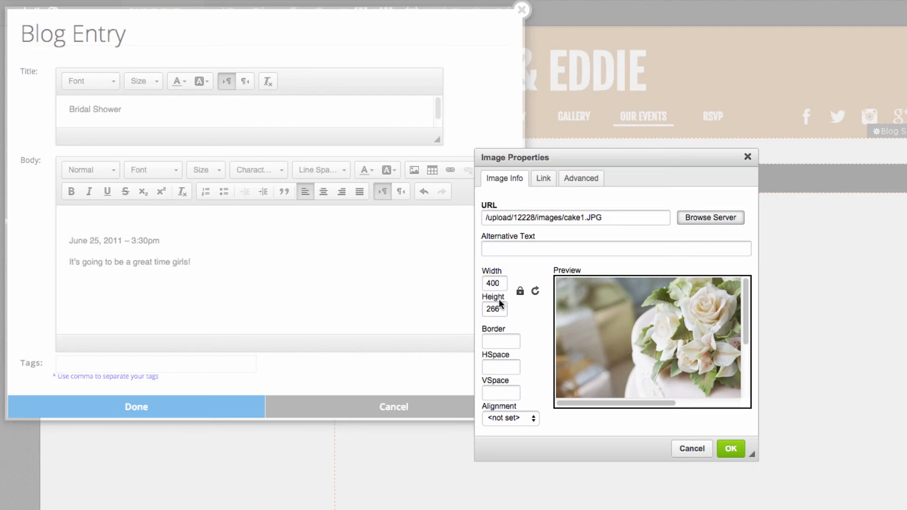
pyautogui.doubleClick(500, 286)
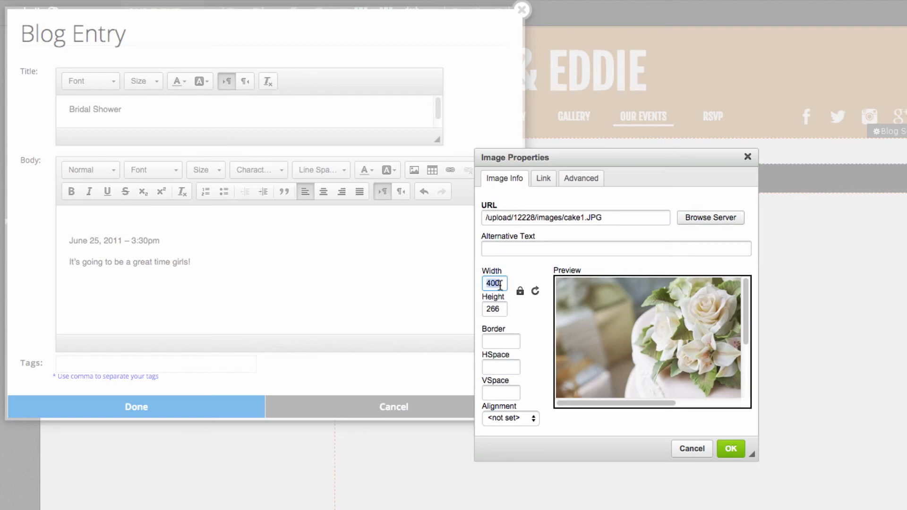
pyautogui.write('300')
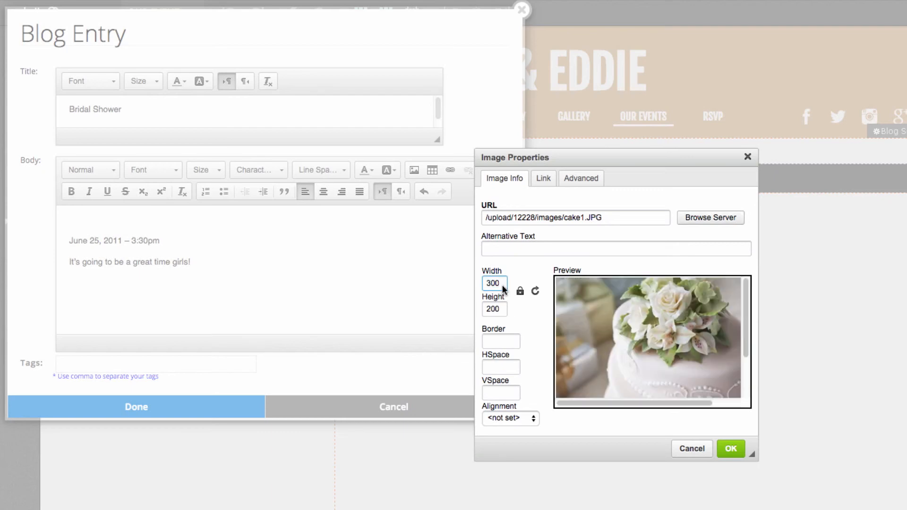
pyautogui.click(728, 446)
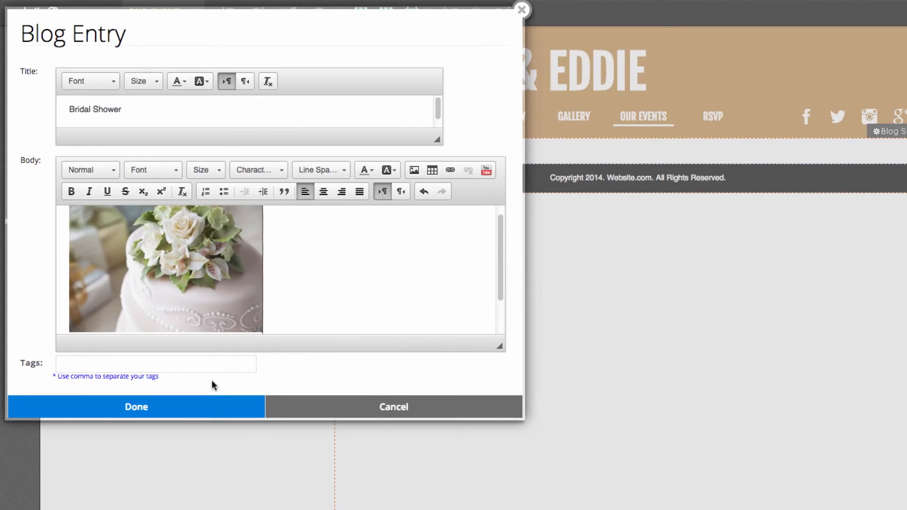
pyautogui.click(188, 412)
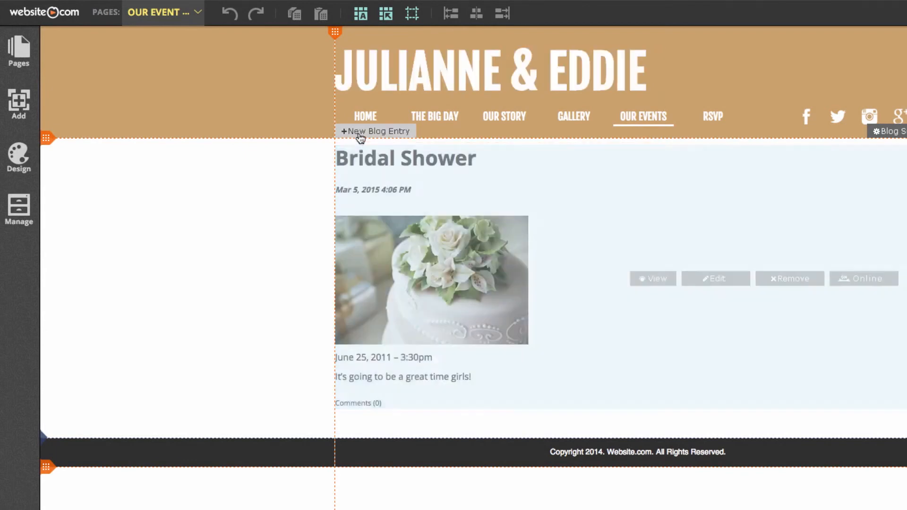
# Step: Add a Bachelor Party post with its date changed to 2015 and the couple photo
pyautogui.click(359, 132)
pyautogui.write('Bachelor Party')
pyautogui.click(263, 225)
pyautogui.write('June 25, 2011 – 6:00pm')
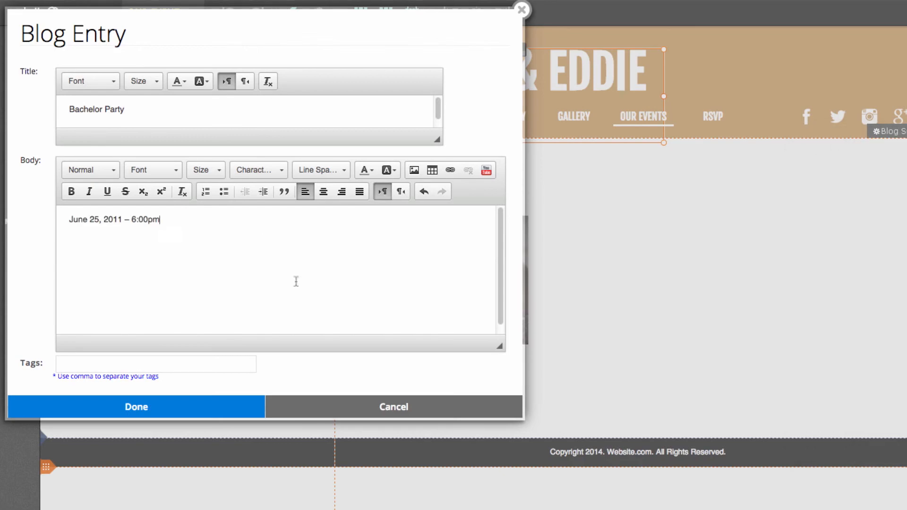
pyautogui.click(122, 220)
pyautogui.press('BackSpace')
pyautogui.write('5')
pyautogui.press('Return')
pyautogui.click(414, 170)
pyautogui.click(706, 219)
pyautogui.click(722, 354)
pyautogui.click(529, 421)
pyautogui.click(731, 448)
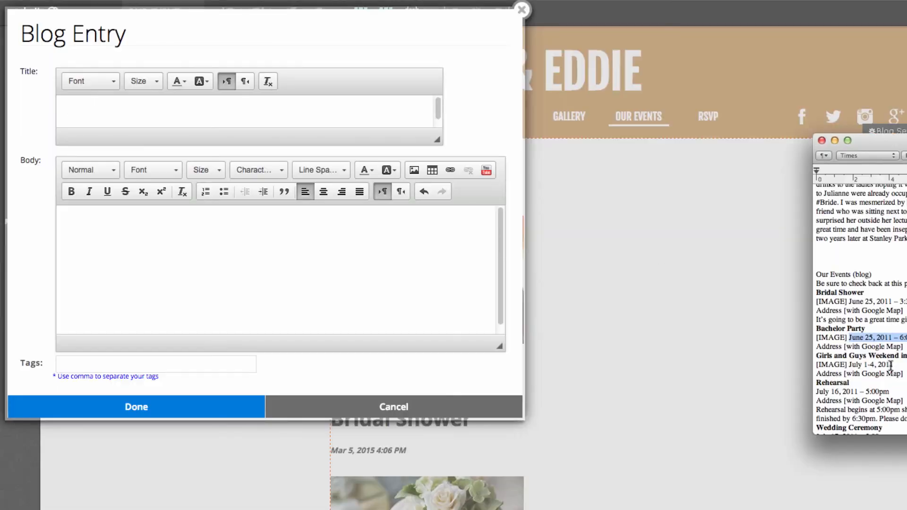
# Step: Add a Girls and Guys Weekend in Vegas post dated July 1-4, 2015
pyautogui.click(279, 122)
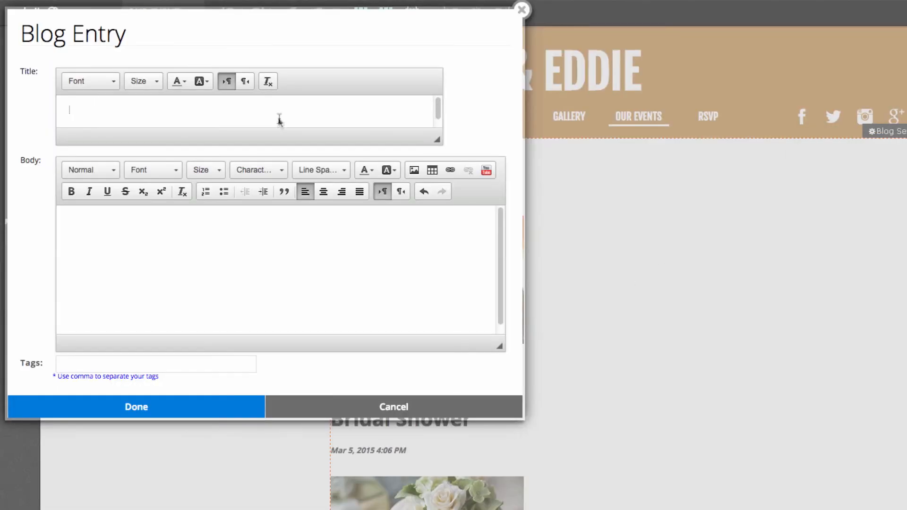
pyautogui.write('Girls and Guys Weekend in Vegas')
pyautogui.click(119, 219)
pyautogui.write('July 1-4, 2015')
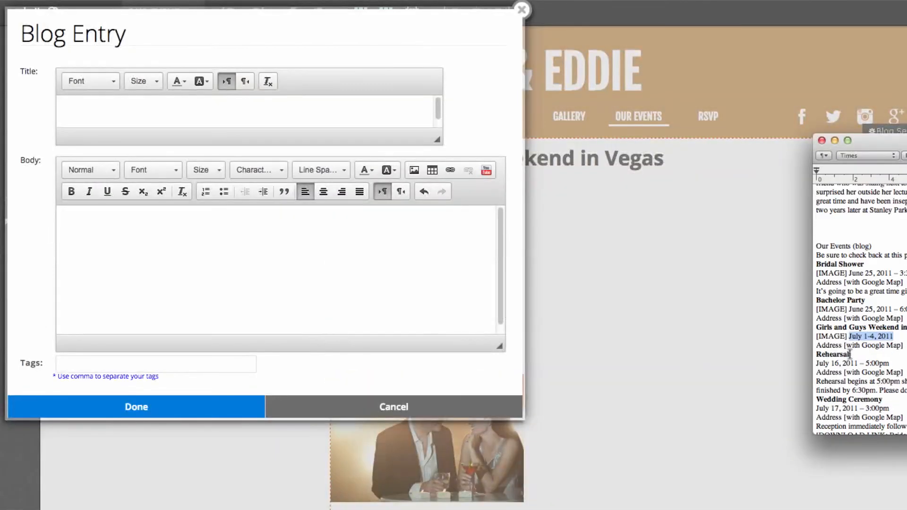
# Step: Add a new post titled Rehearsal, copied from the notes
pyautogui.doubleClick(832, 354)
pyautogui.press('super+c')
pyautogui.click(556, 277)
pyautogui.press('super+v')
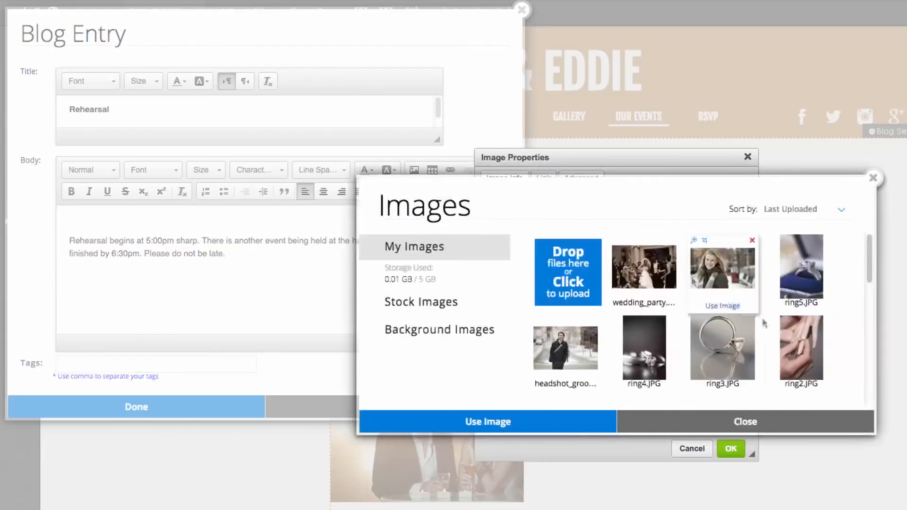
pyautogui.scroll(-3, 684, 307)
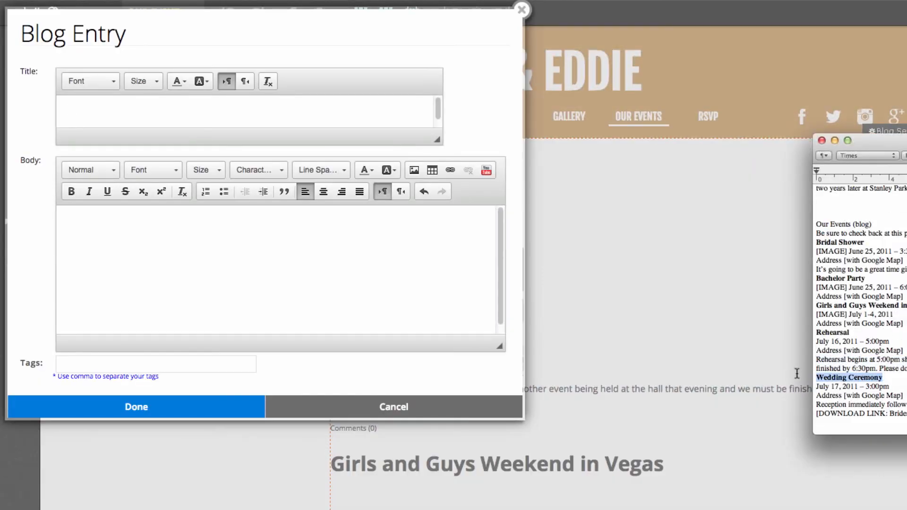
# Step: Add a Wedding Ceremony post with the ceremony details and the year set to 2015
pyautogui.press('super+v')
pyautogui.tripleClick(808, 402)
pyautogui.press('super+c')
pyautogui.press('super+v')
pyautogui.click(72, 217)
pyautogui.press('Return')
pyautogui.press('Up')
pyautogui.press('super+v')
# Step: Insert the ring photo above the date in the Wedding Ceremony post and save it
pyautogui.click(72, 219)
pyautogui.press('Return')
pyautogui.click(414, 170)
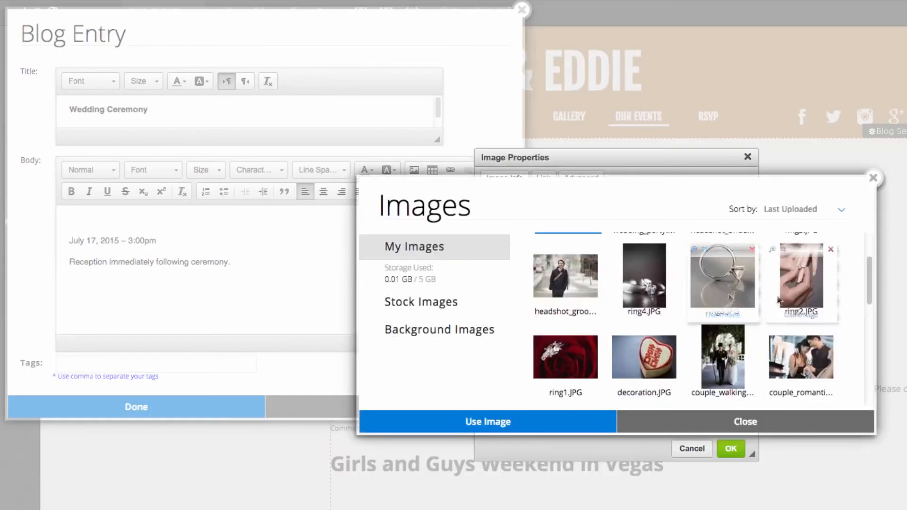
pyautogui.click(486, 421)
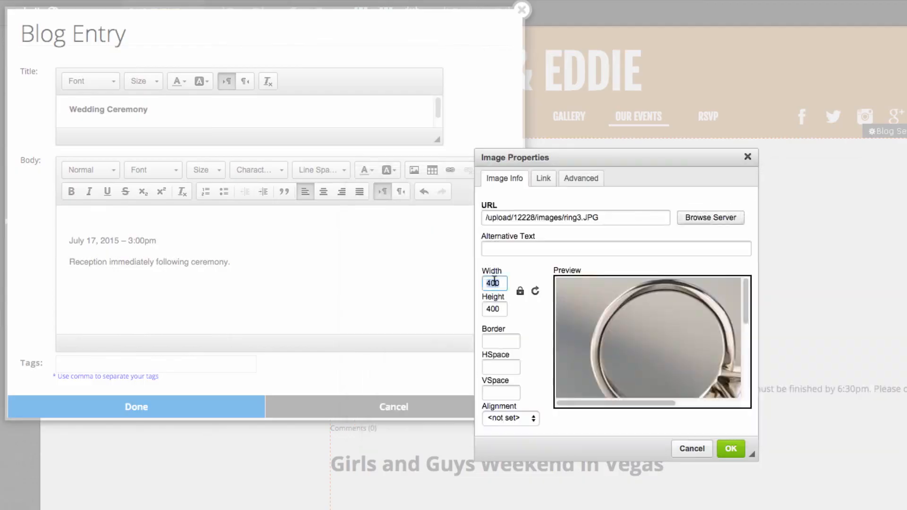
pyautogui.click(728, 448)
pyautogui.click(208, 406)
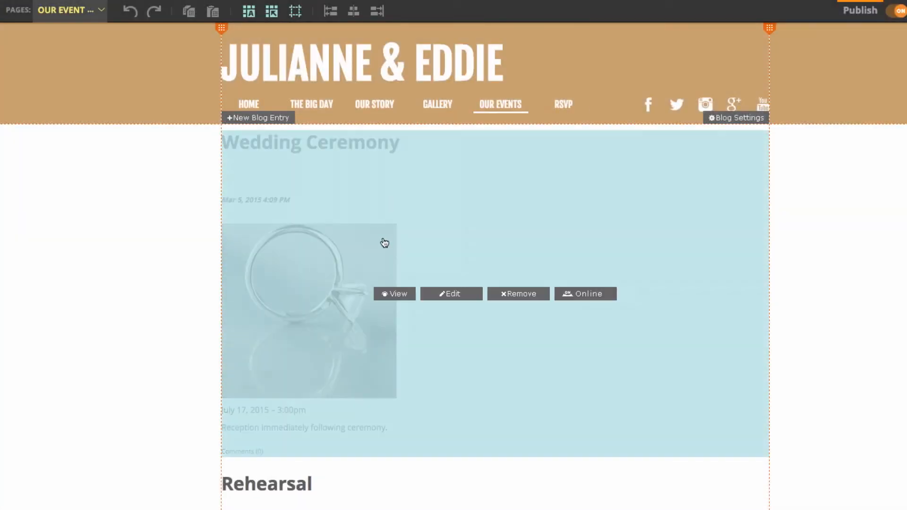
# Step: Scroll through the updated Our Events blog to review the new posts
pyautogui.scroll(-6, 401, 244)
pyautogui.scroll(-13, 411, 243)
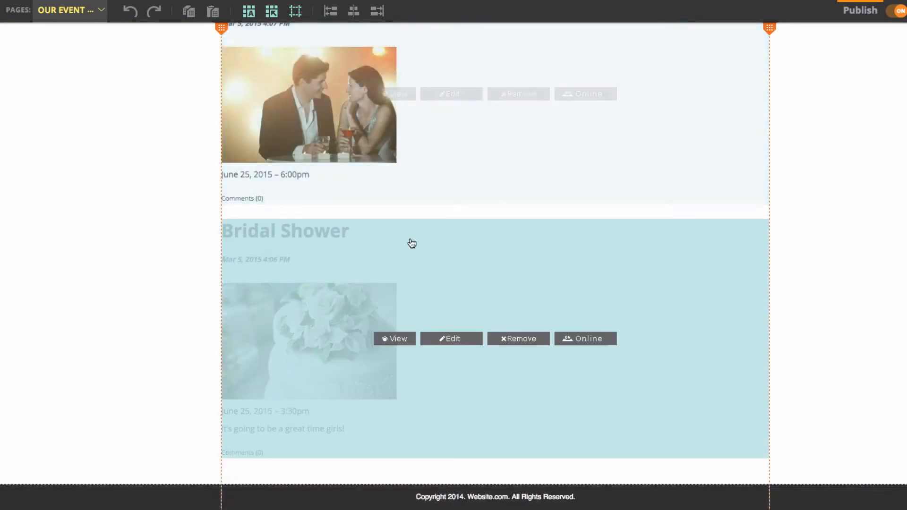
pyautogui.scroll(7, 412, 243)
pyautogui.scroll(10, 412, 243)
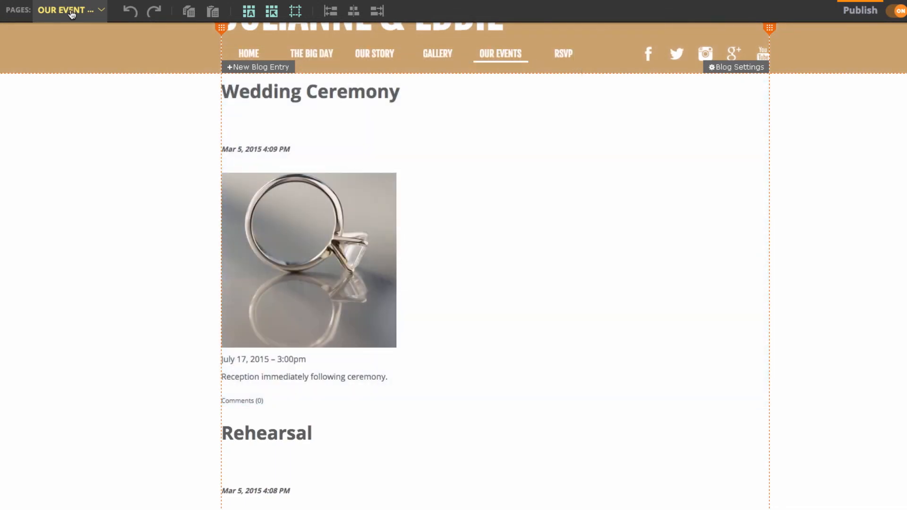
pyautogui.click(72, 13)
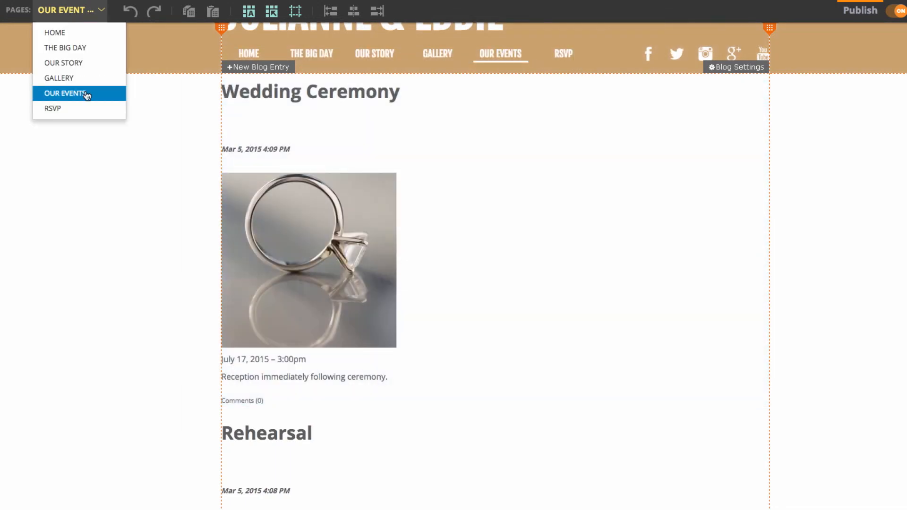
# Step: On the RSVP page, swap the table-setting banner for the sepia wedding-party photo
pyautogui.click(81, 110)
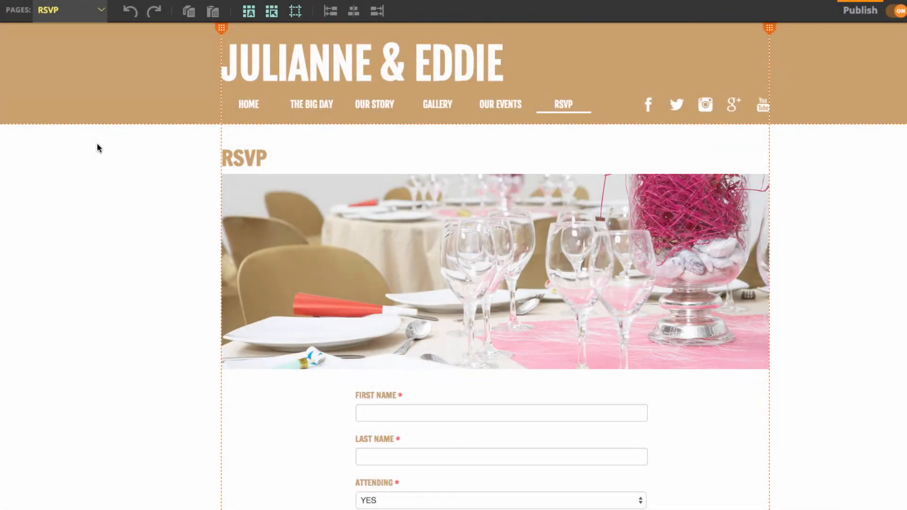
pyautogui.scroll(-2, 363, 369)
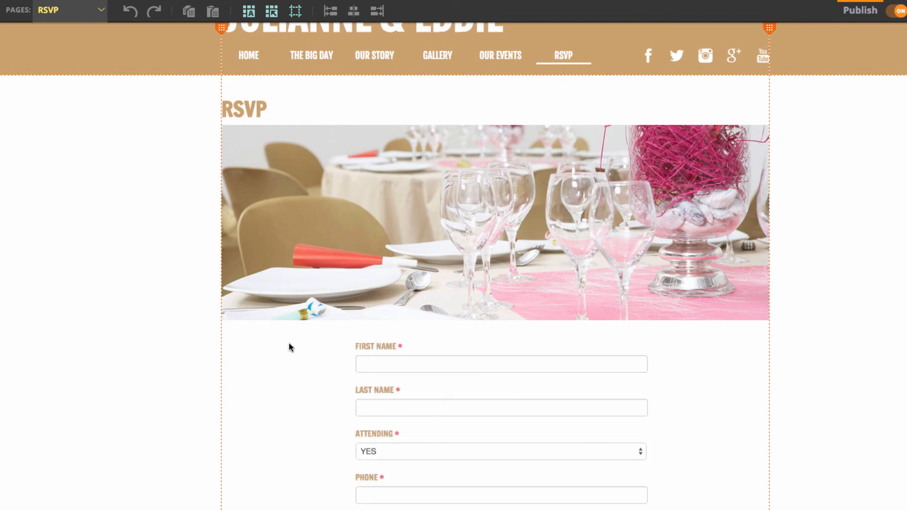
pyautogui.click(327, 196)
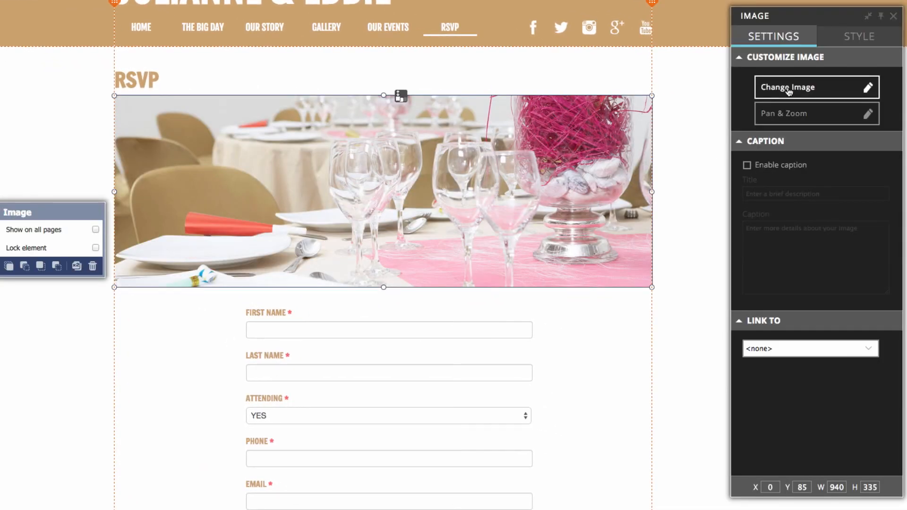
pyautogui.click(787, 90)
pyautogui.doubleClick(406, 211)
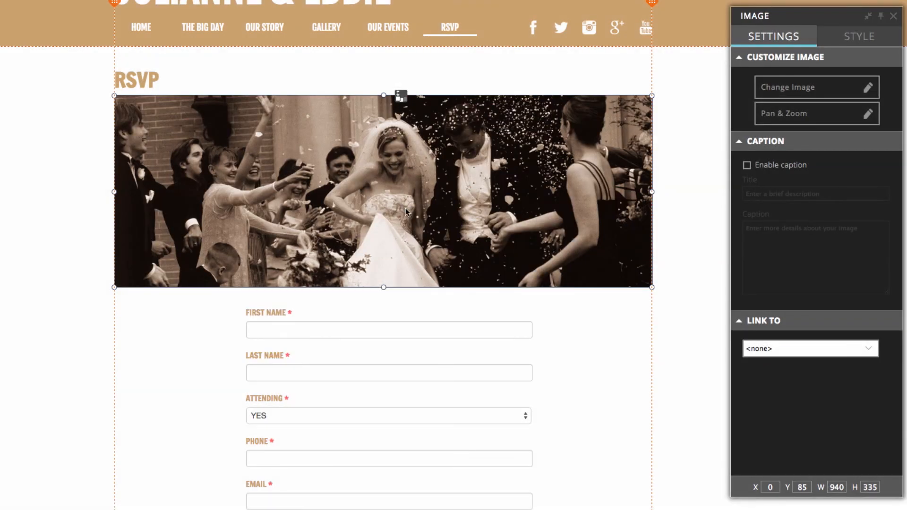
pyautogui.click(681, 229)
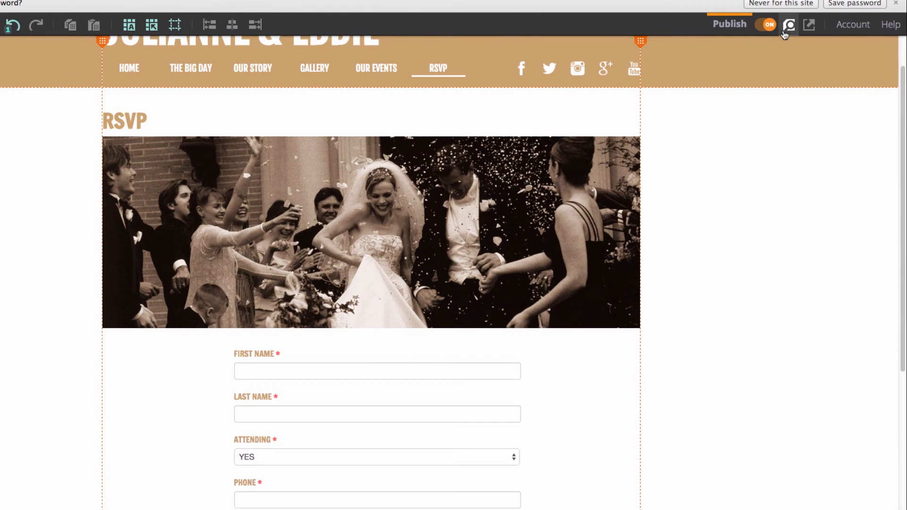
# Step: Preview the live site and browse the Home, Gallery and Our Events pages
pyautogui.click(788, 26)
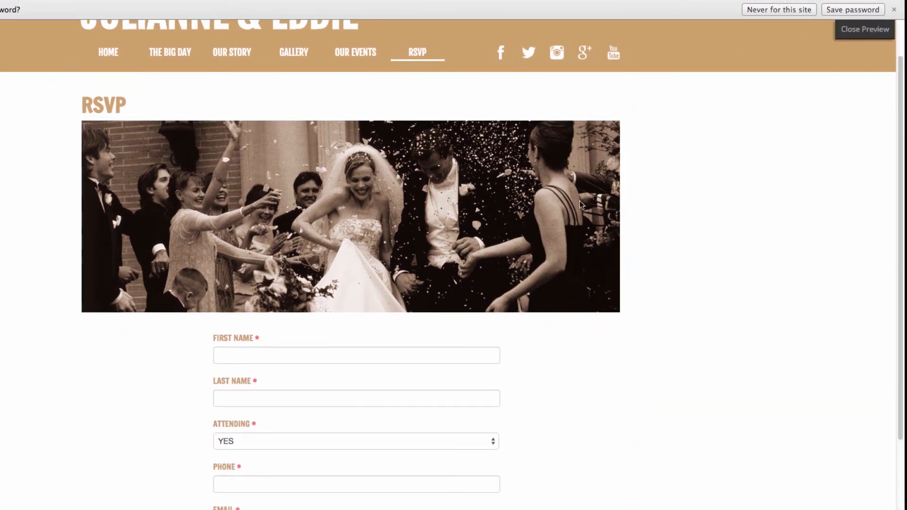
pyautogui.click(893, 9)
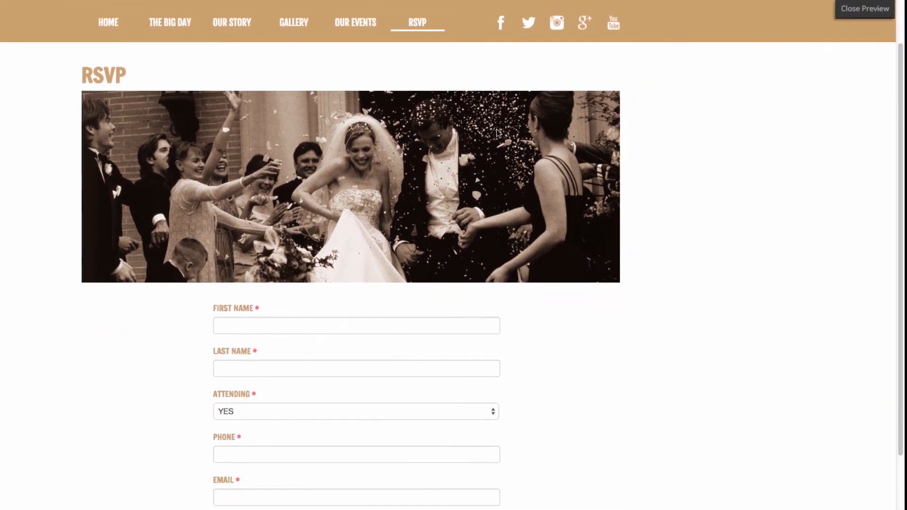
pyautogui.click(160, 21)
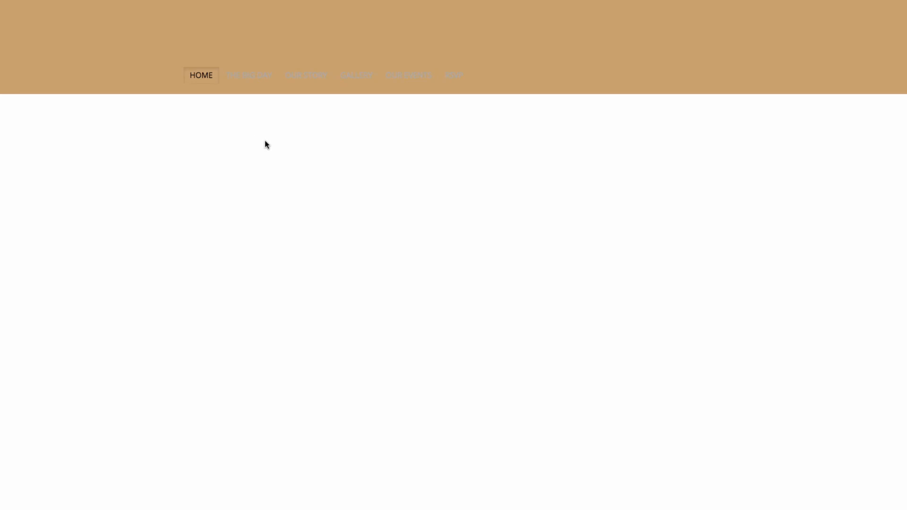
pyautogui.scroll(-2, 279, 143)
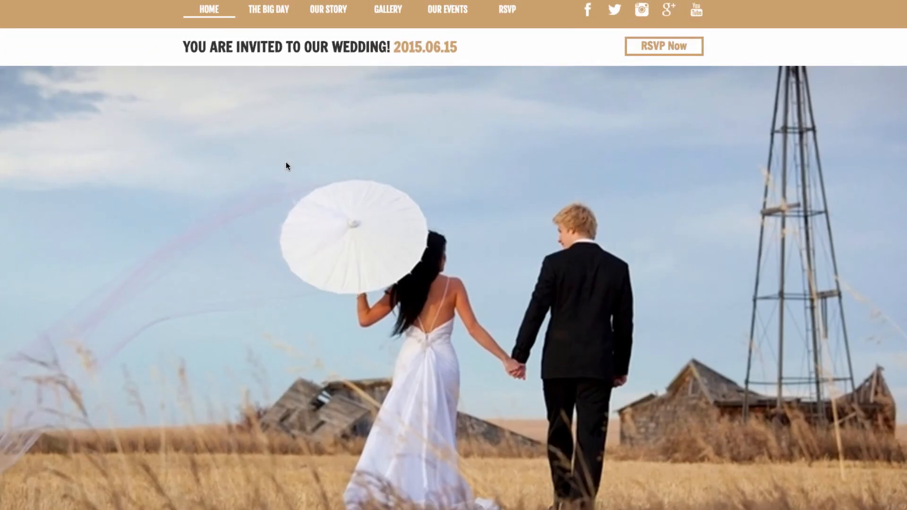
pyautogui.scroll(2, 321, 133)
pyautogui.click(395, 77)
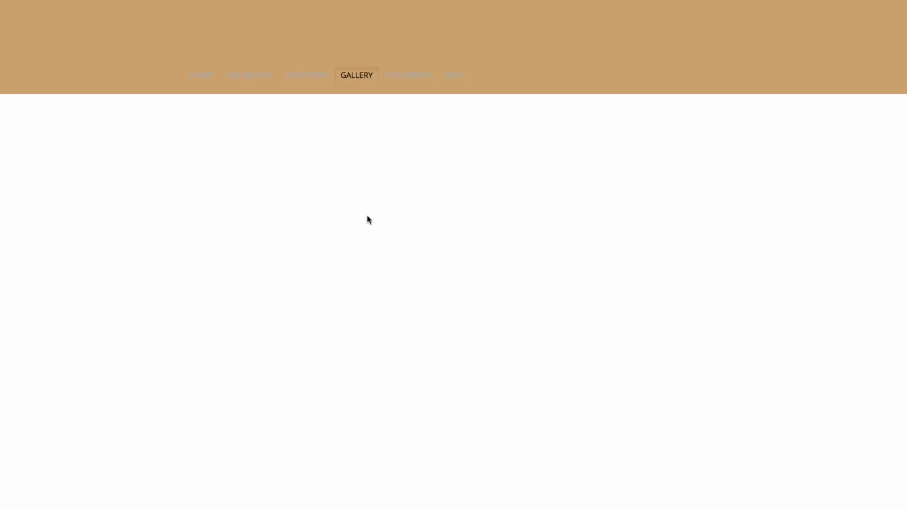
pyautogui.scroll(-2, 367, 215)
pyautogui.scroll(2, 667, 303)
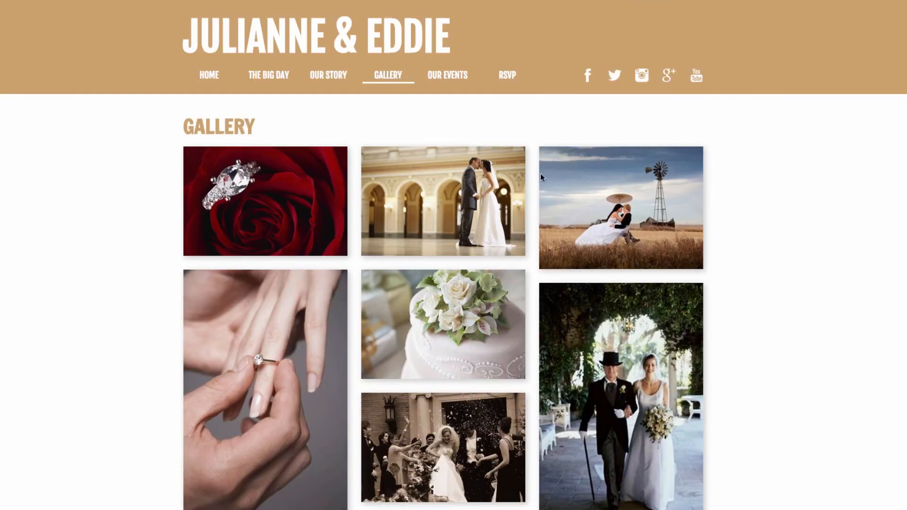
pyautogui.click(463, 75)
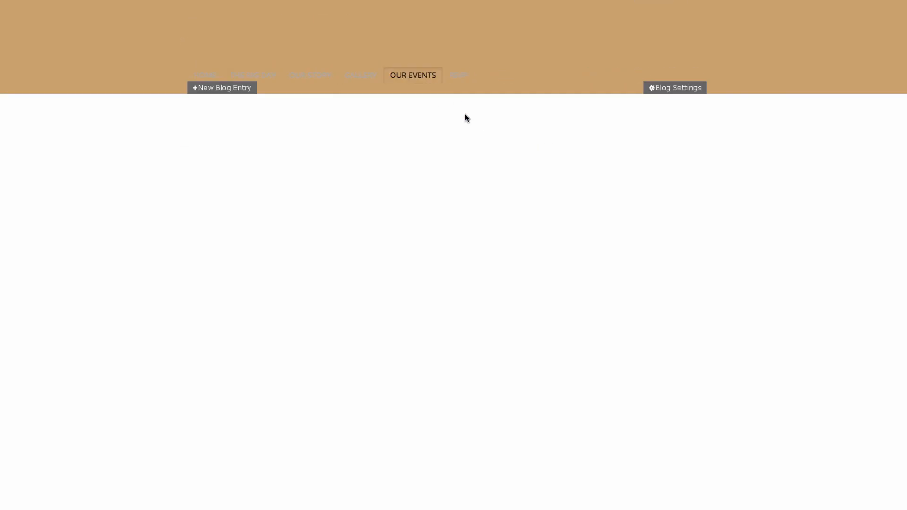